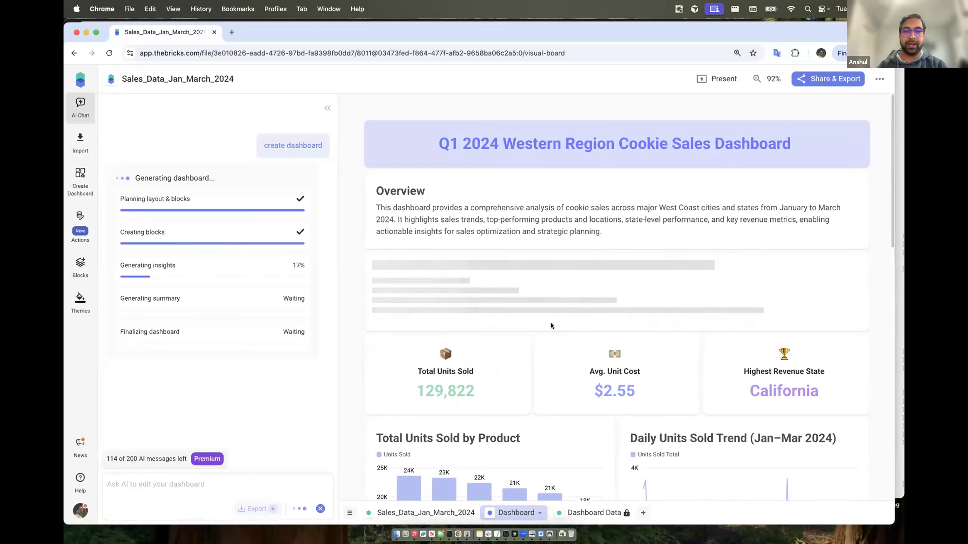
# Step: Examine the Q1 2024 cookie sales dashboard's metric cards, charts and insights as it is being generated
pyautogui.scroll(-3, 340, 354)
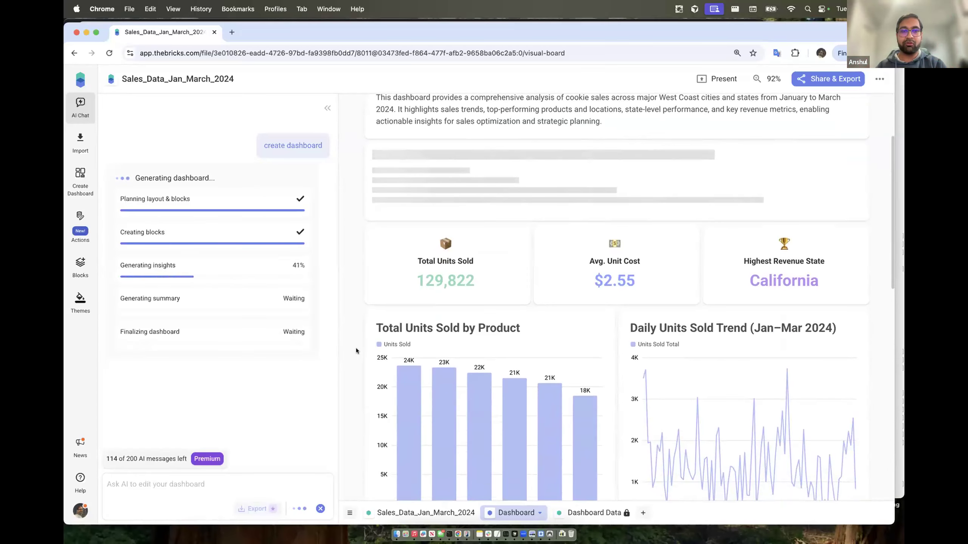
pyautogui.scroll(-5, 400, 355)
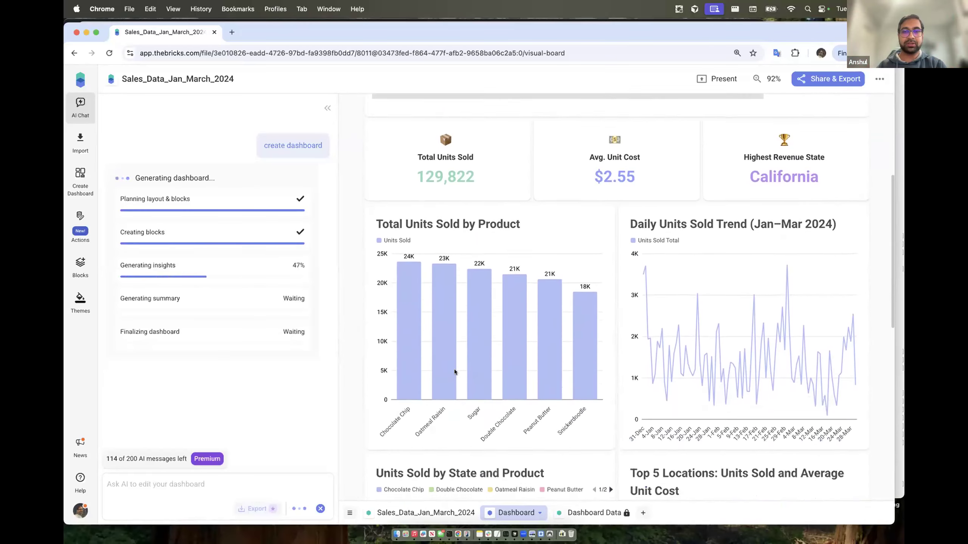
pyautogui.scroll(-6, 454, 369)
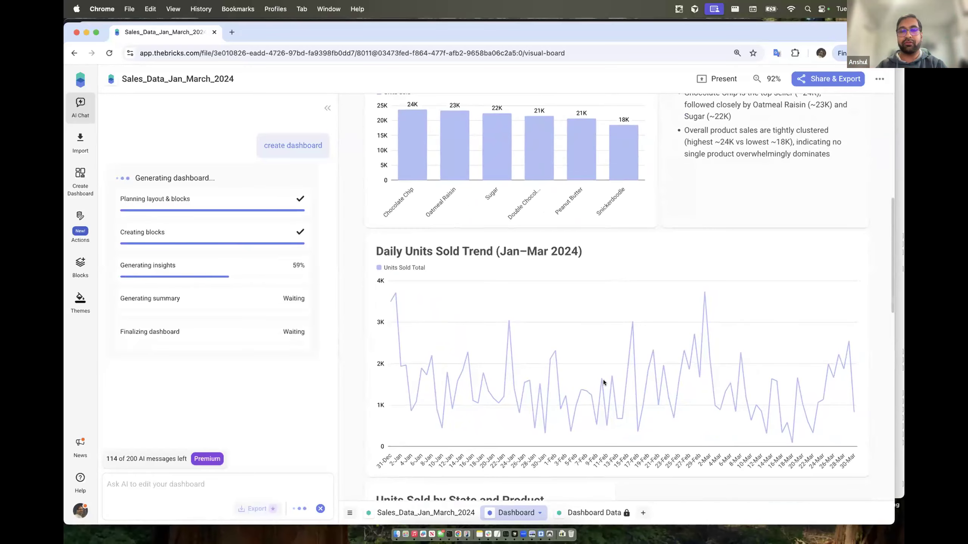
pyautogui.scroll(-1, 353, 325)
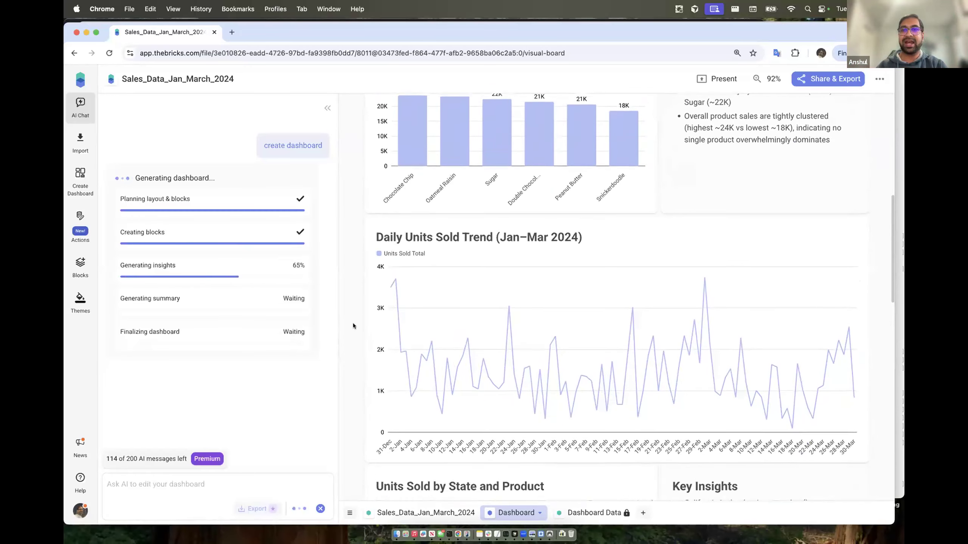
pyautogui.scroll(2, 352, 323)
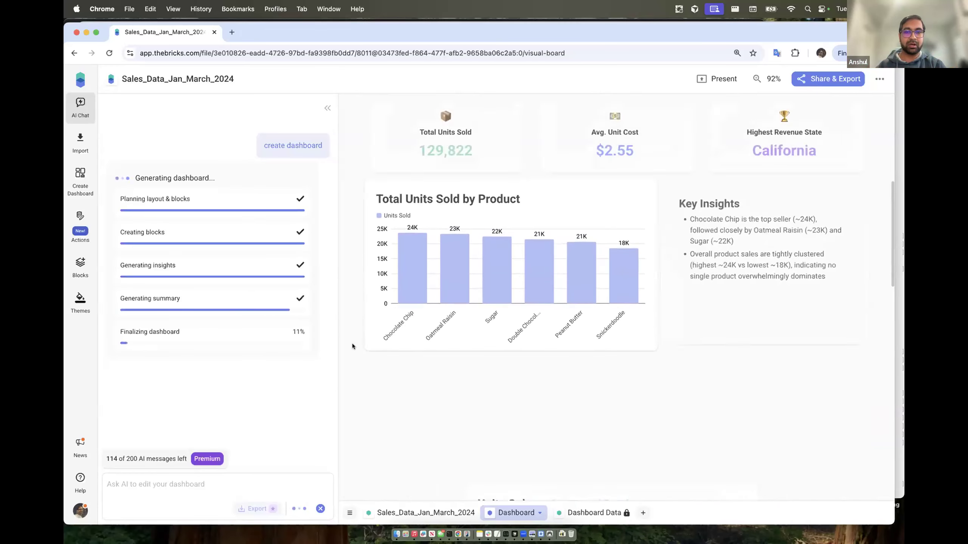
pyautogui.scroll(-5, 353, 346)
pyautogui.scroll(2, 519, 262)
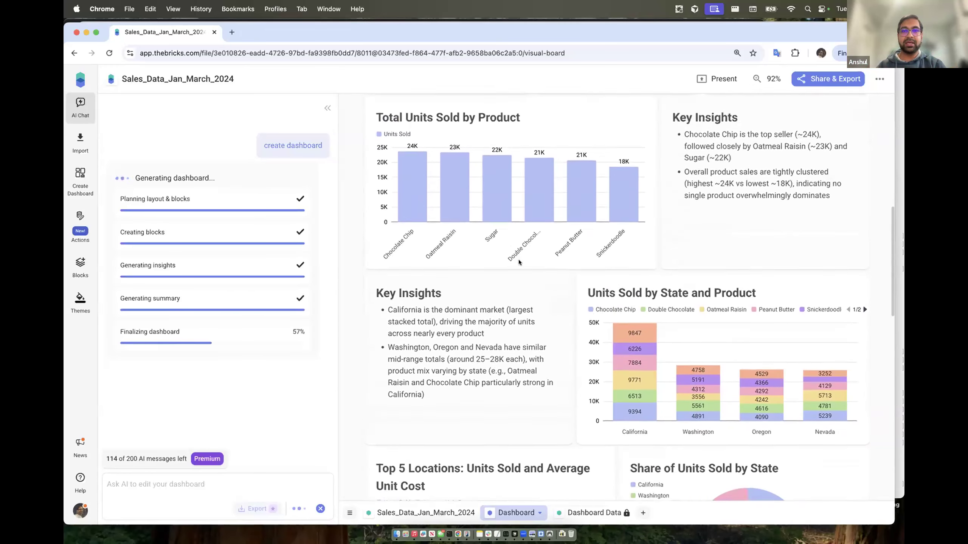
pyautogui.scroll(1, 519, 262)
pyautogui.scroll(-2, 619, 353)
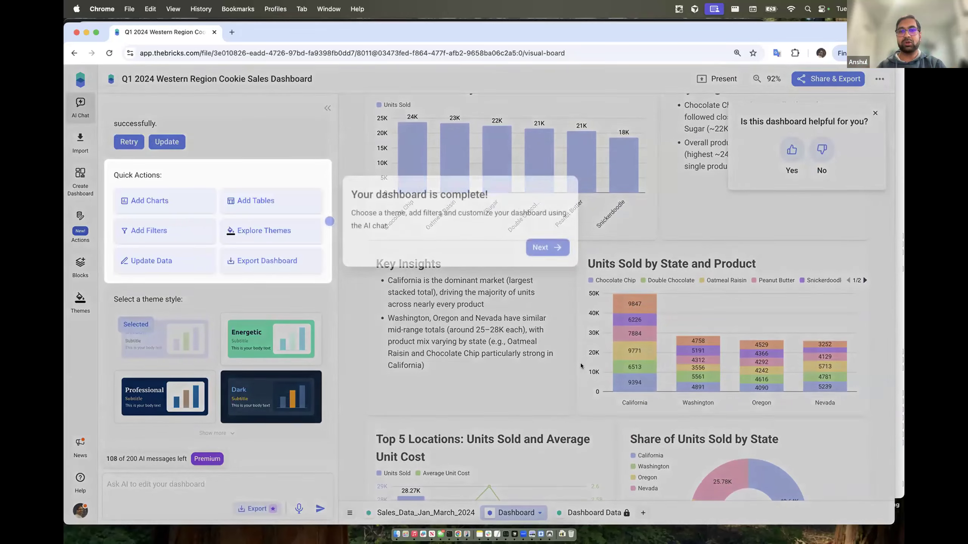
# Step: Go through the introductory tour of the completed dashboard and finish it at the AI-generated Grid note
pyautogui.click(541, 246)
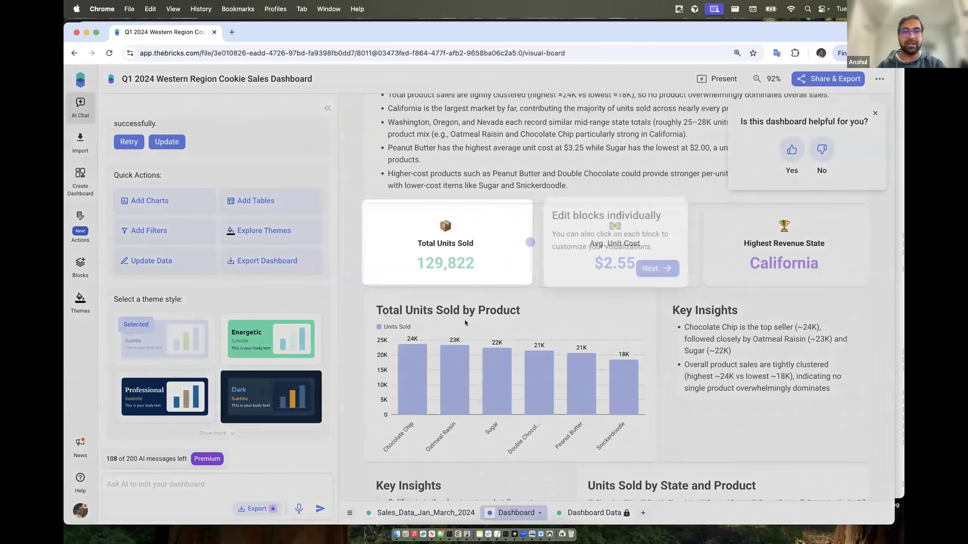
pyautogui.click(651, 324)
pyautogui.click(462, 469)
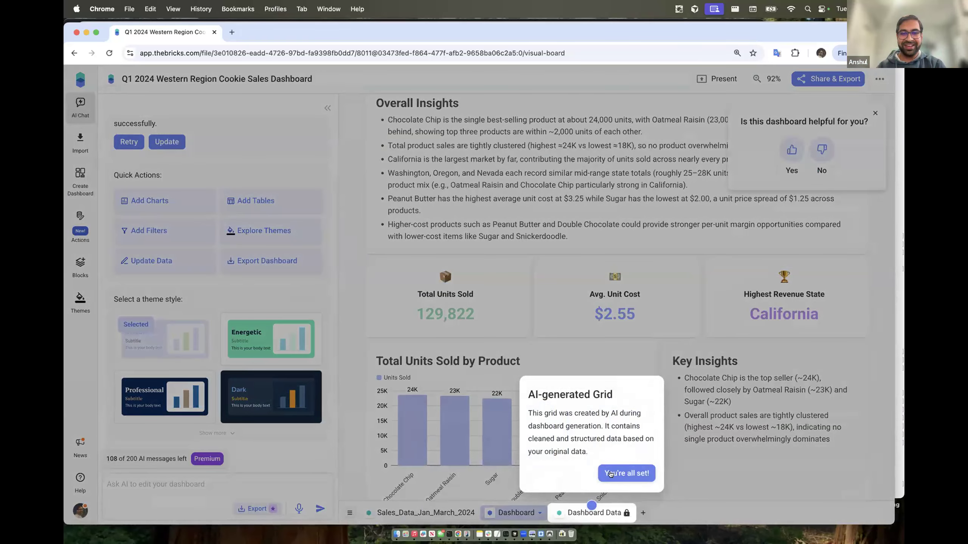
pyautogui.click(610, 474)
# Step: Examine the Total Units Sold by Product and Units Sold by State and Product charts with their Key Insights text
pyautogui.scroll(-5, 626, 381)
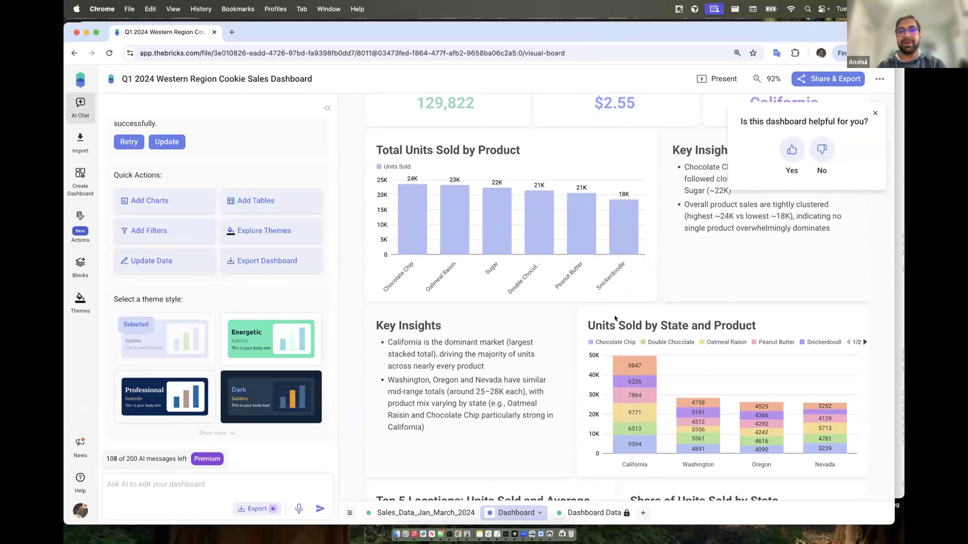
pyautogui.scroll(2, 633, 280)
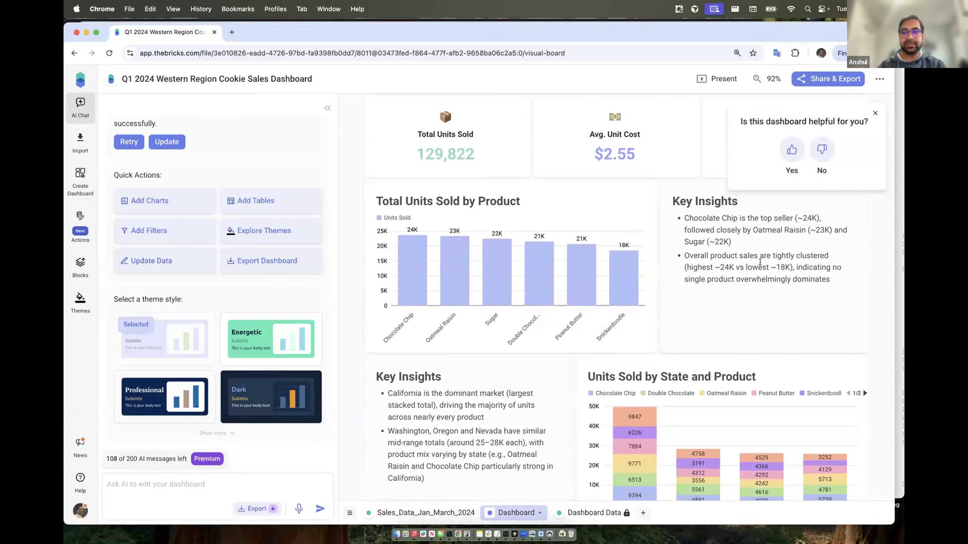
pyautogui.click(760, 261)
pyautogui.scroll(-3, 595, 337)
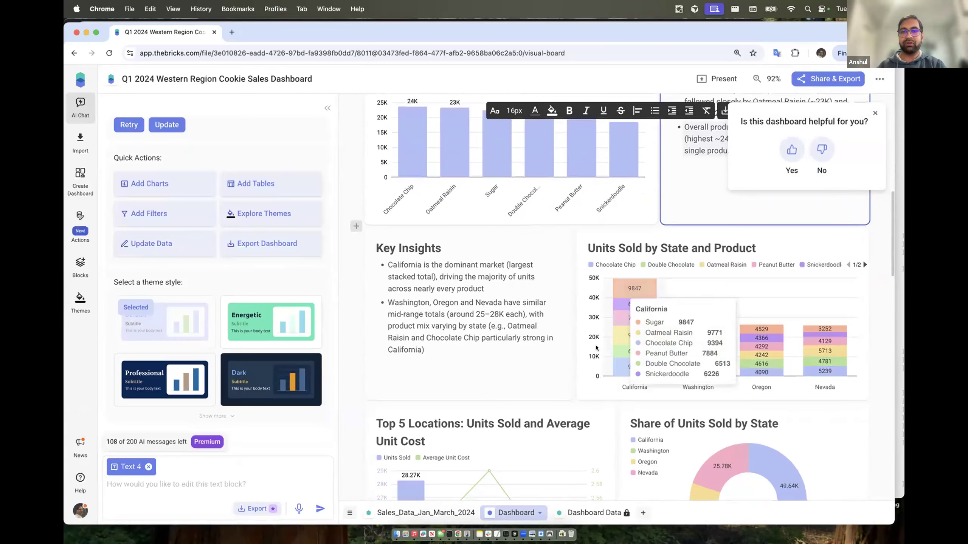
pyautogui.scroll(-2, 596, 346)
pyautogui.scroll(2, 620, 273)
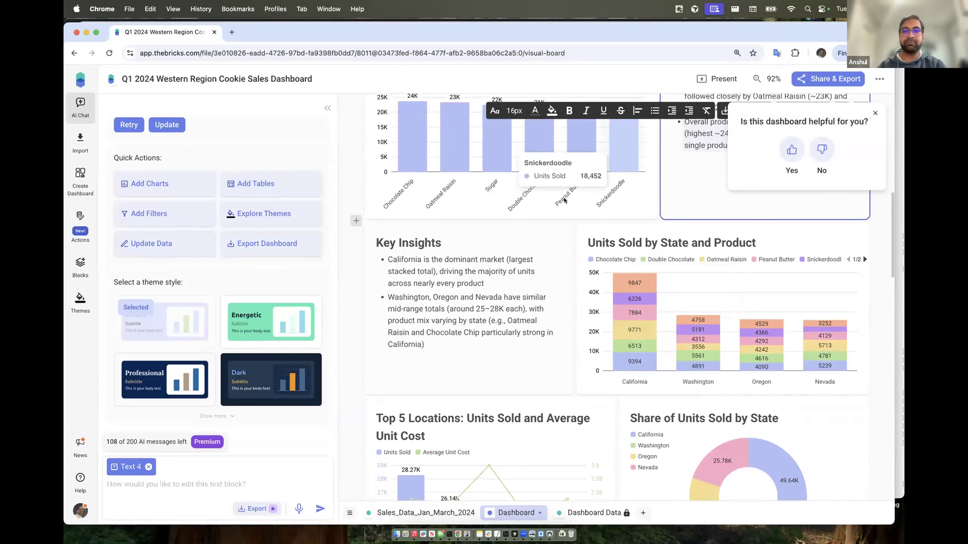
pyautogui.scroll(15, 564, 200)
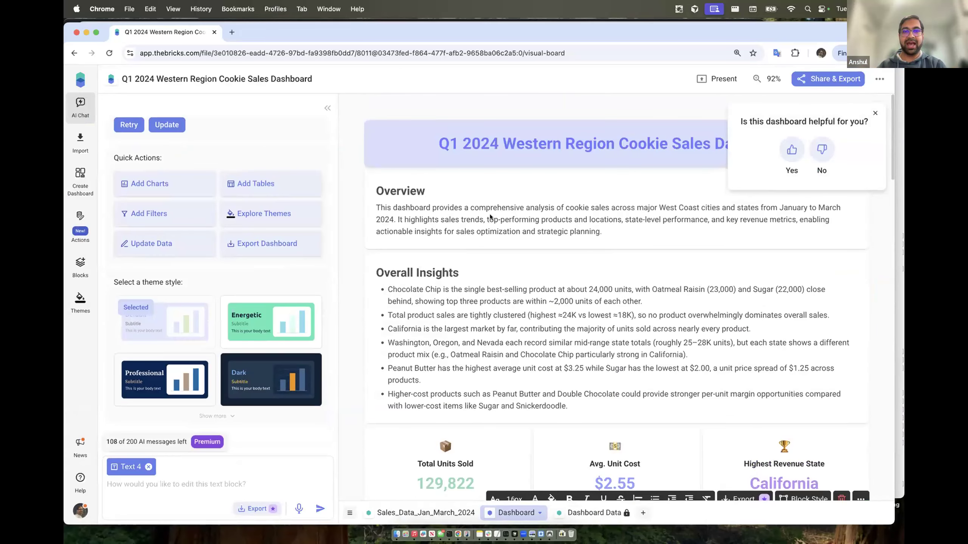
# Step: In the Overall Insights block, delete the final bullet about higher-cost products and append "Add more insights" to the Peanut Butter bullet
pyautogui.click(618, 332)
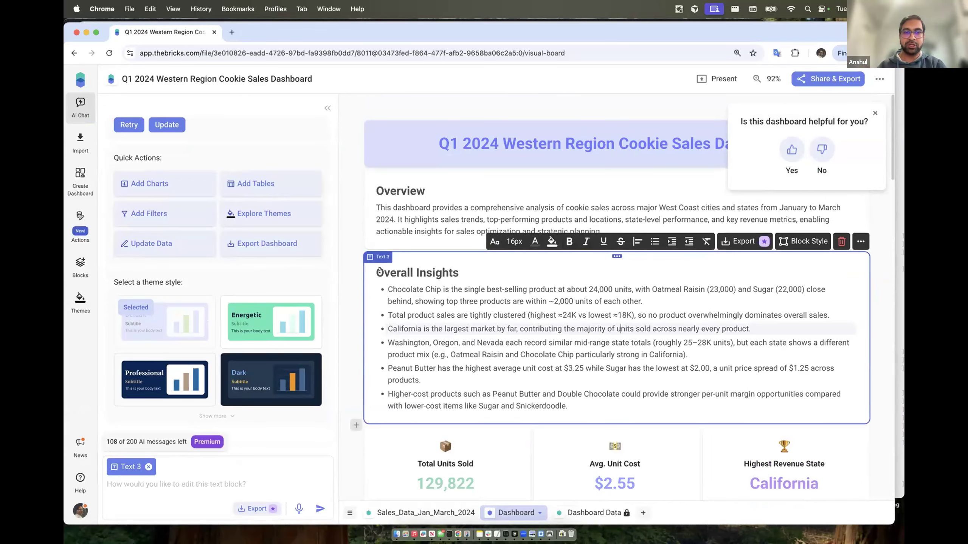
pyautogui.click(346, 279)
pyautogui.click(534, 309)
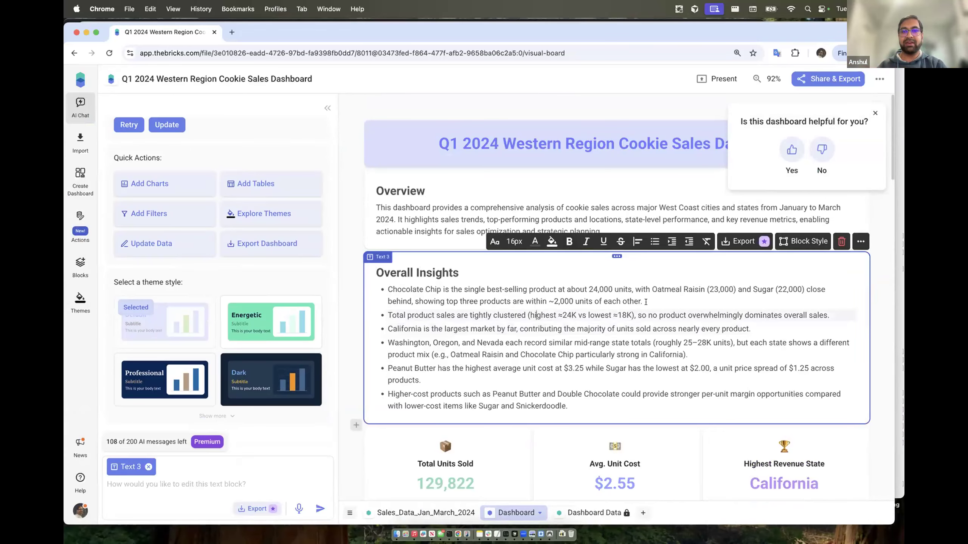
pyautogui.moveTo(566, 402); pyautogui.dragTo(388, 394)
pyautogui.press('BackSpace')
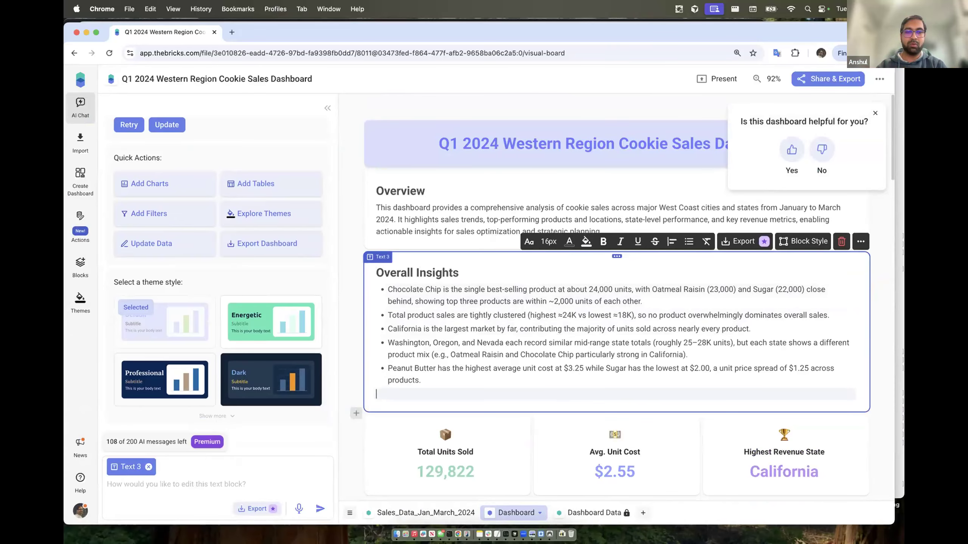
pyautogui.press('BackSpace')
pyautogui.write('Add more insights')
# Step: Review the dashboard's remaining cards, location, state and daily trend charts, and the unit cost and Top 10 Product-State Combinations tables
pyautogui.scroll(-4, 538, 345)
pyautogui.click(571, 321)
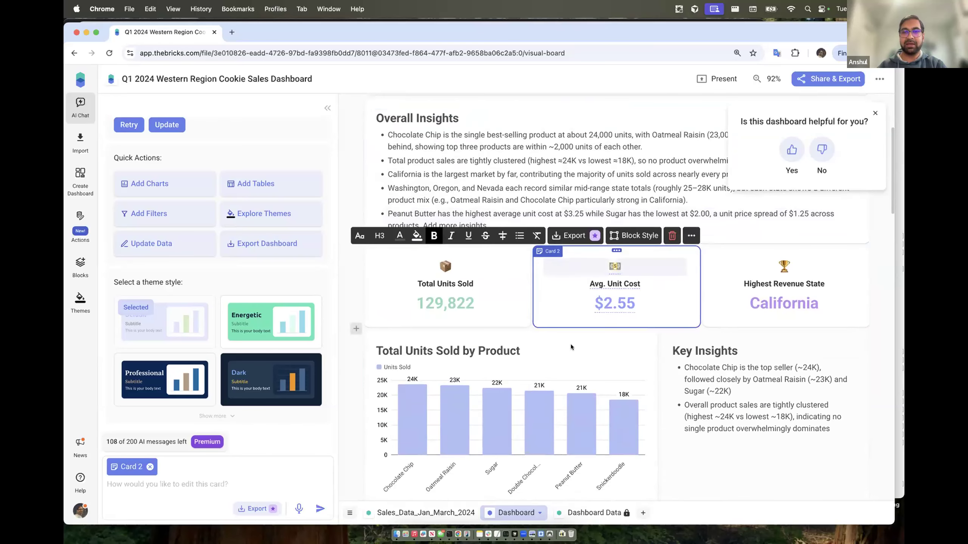
pyautogui.scroll(-8, 570, 344)
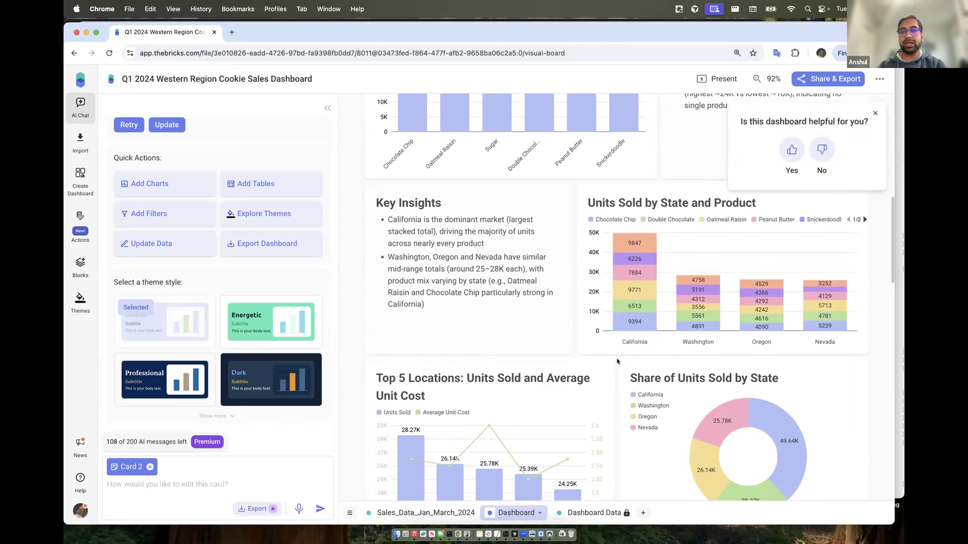
pyautogui.scroll(-1, 602, 332)
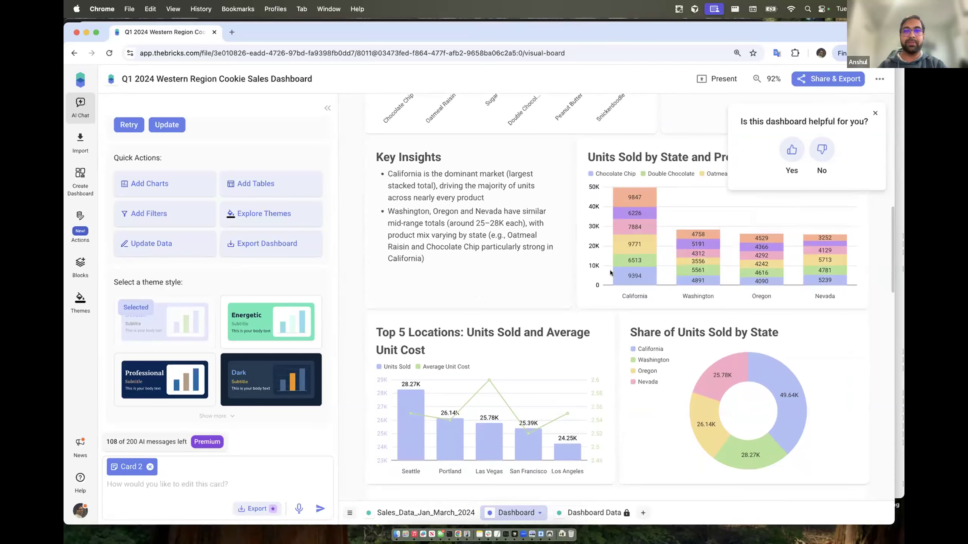
pyautogui.scroll(-4, 610, 272)
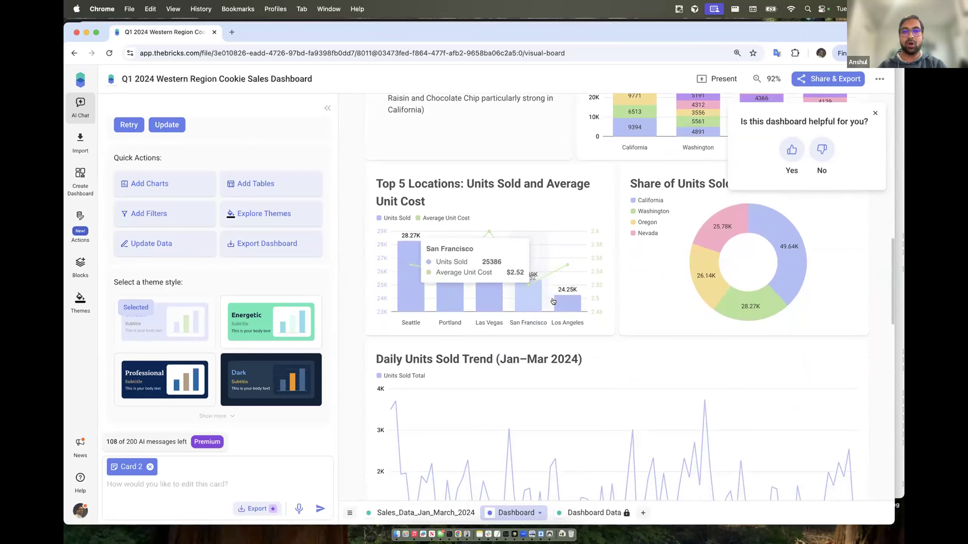
pyautogui.scroll(-5, 553, 302)
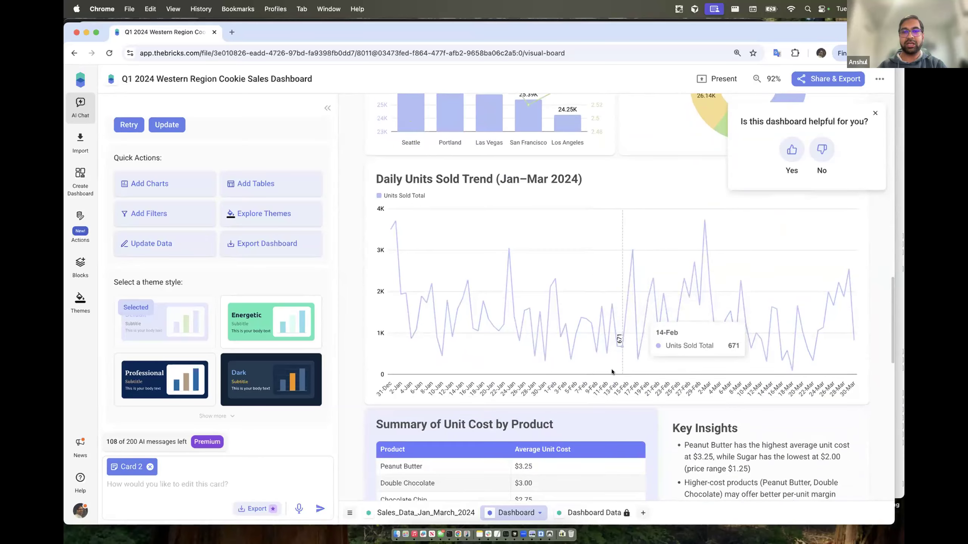
pyautogui.scroll(3, 611, 368)
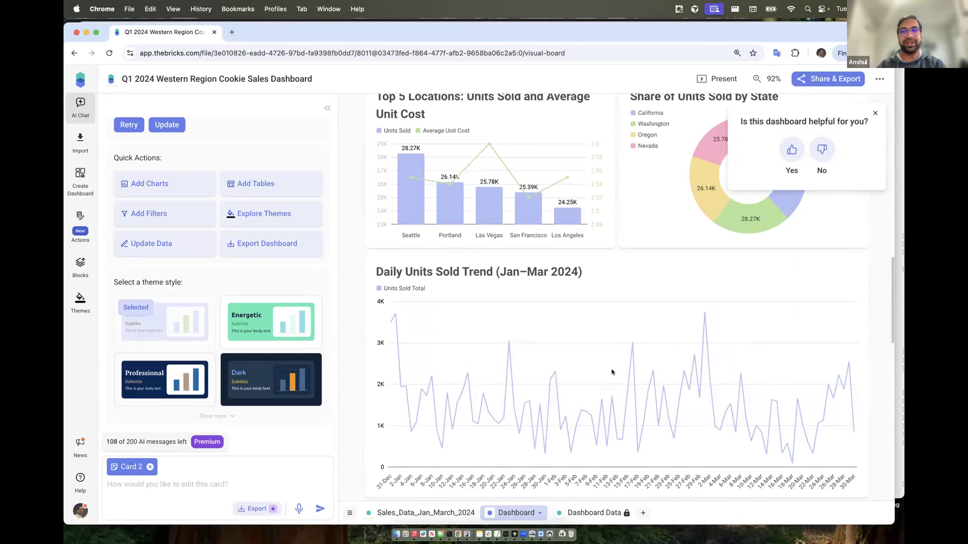
pyautogui.scroll(-3, 590, 367)
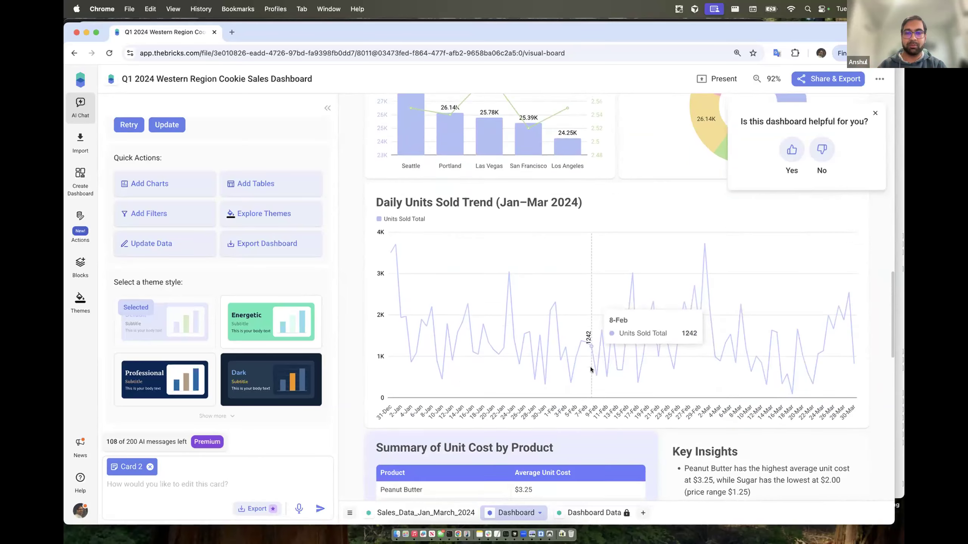
pyautogui.scroll(-10, 591, 368)
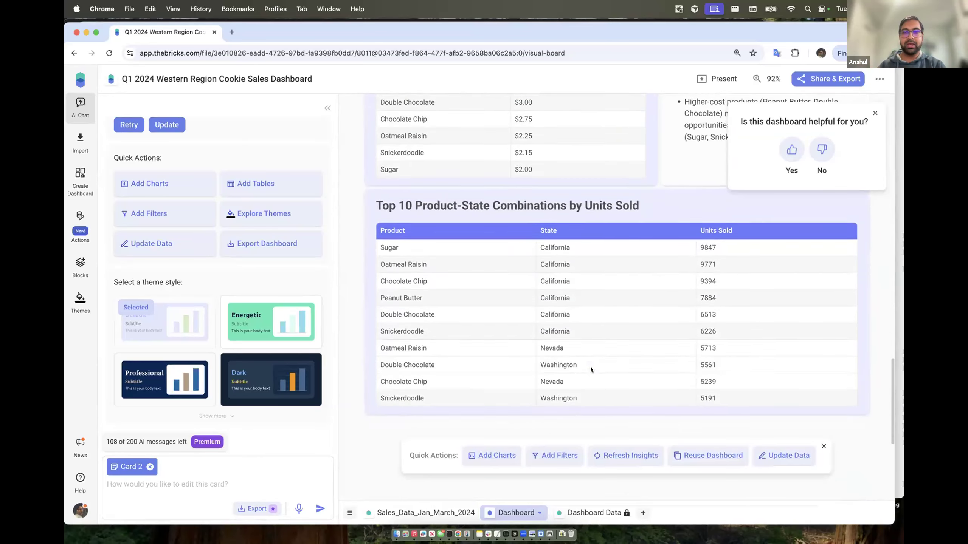
pyautogui.scroll(1, 590, 368)
pyautogui.click(600, 236)
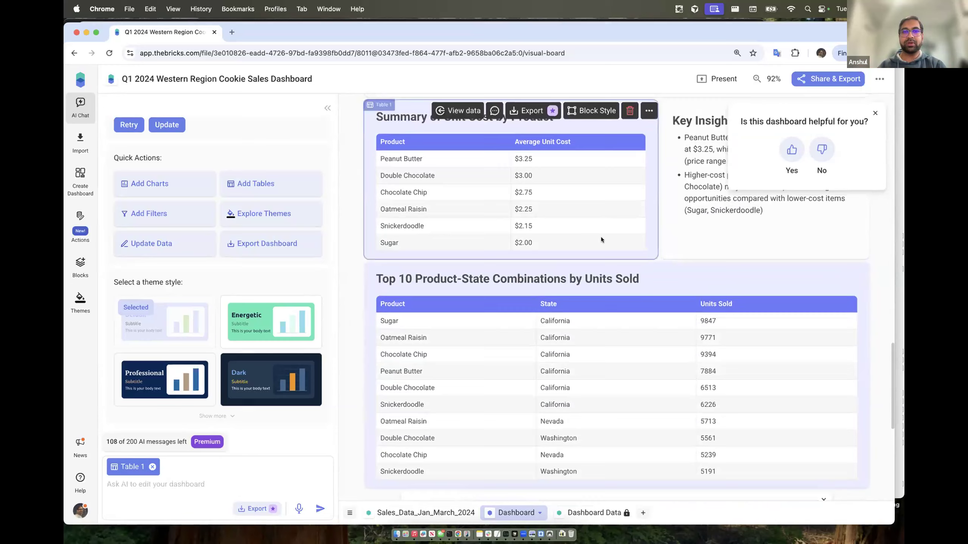
pyautogui.click(617, 298)
pyautogui.click(342, 269)
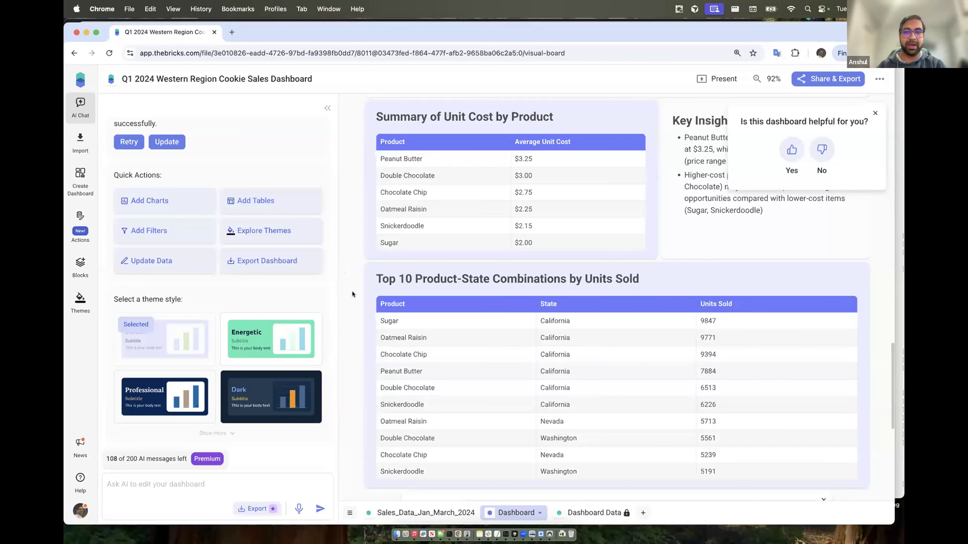
# Step: Go through the whole dashboard again, examining the Key Insights blocks beside the product sales chart and the unit cost table
pyautogui.scroll(15, 342, 268)
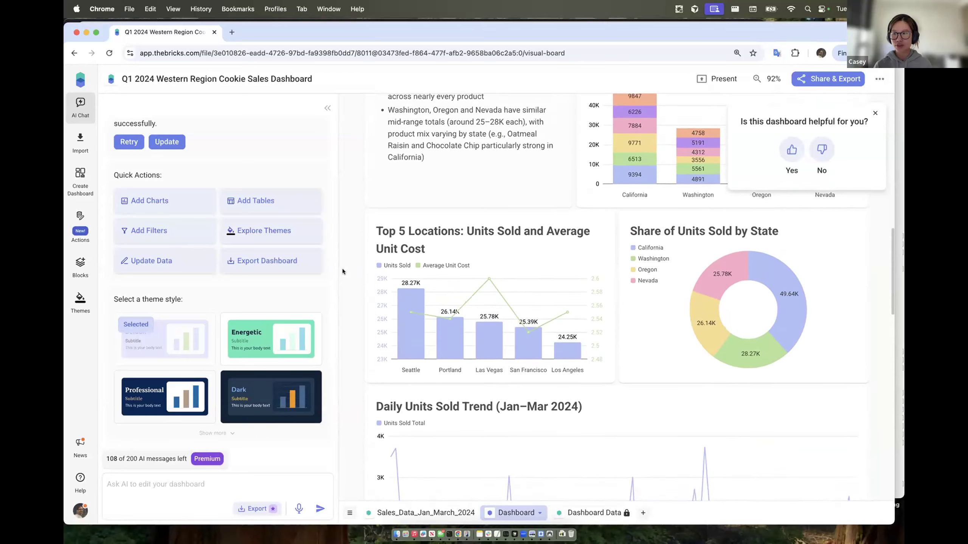
pyautogui.scroll(6, 342, 269)
pyautogui.scroll(8, 348, 255)
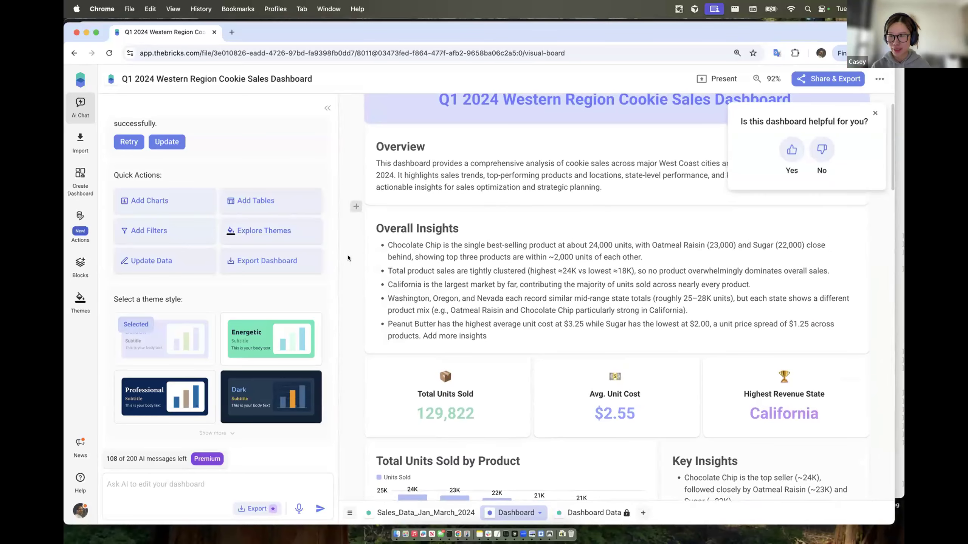
pyautogui.scroll(-6, 342, 314)
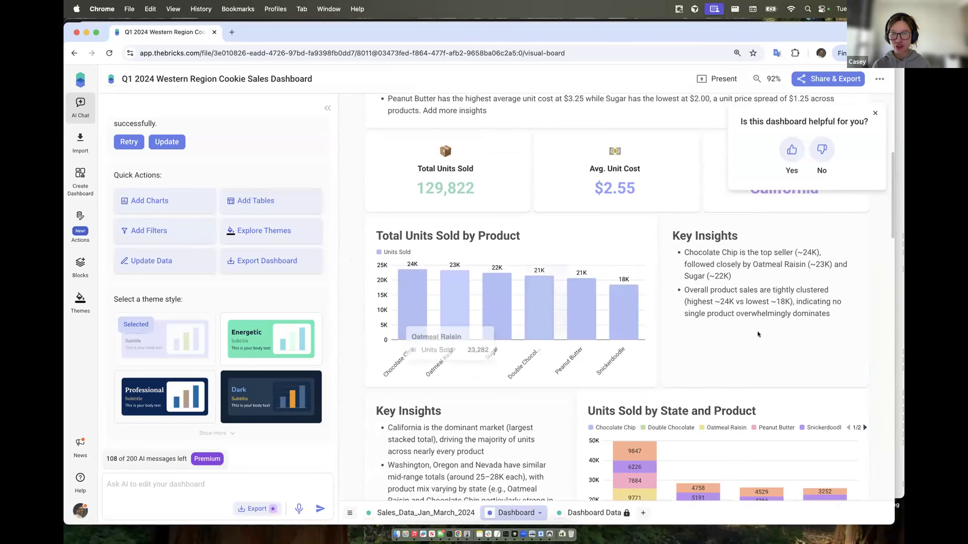
pyautogui.click(758, 334)
pyautogui.scroll(-3, 739, 354)
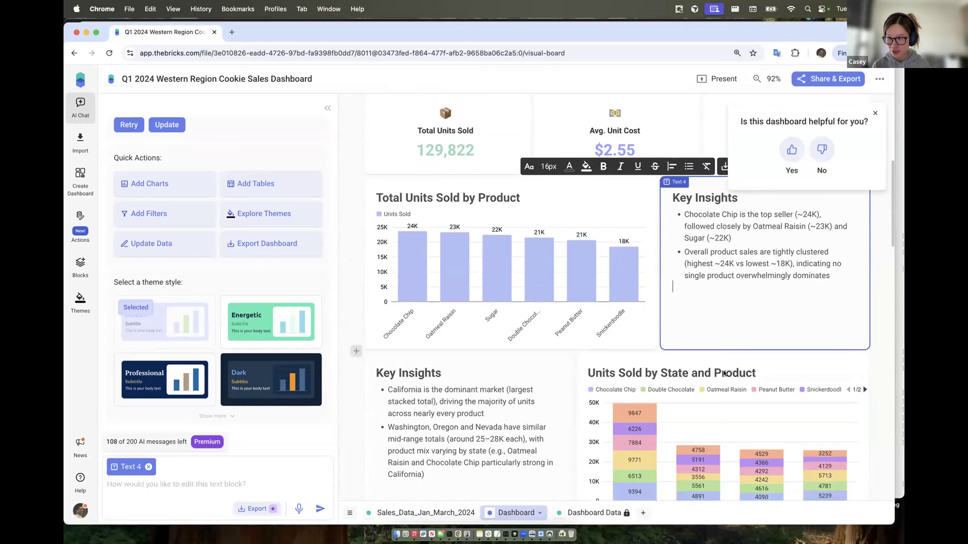
pyautogui.scroll(-8, 722, 372)
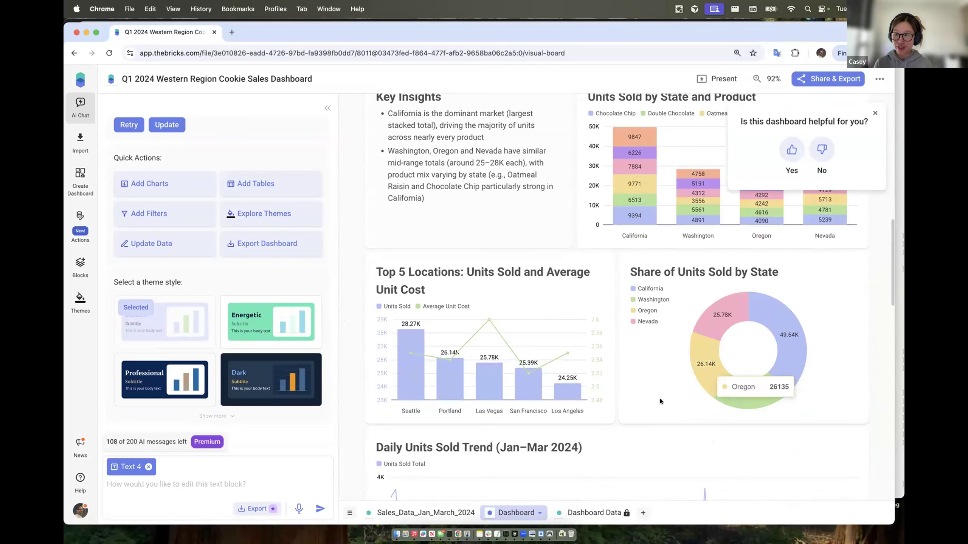
pyautogui.scroll(-7, 578, 378)
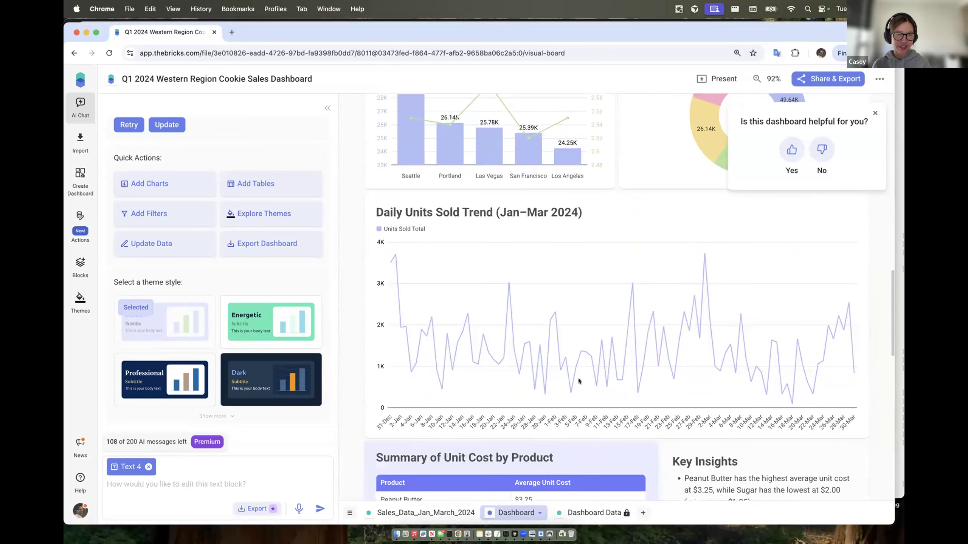
pyautogui.scroll(-6, 578, 381)
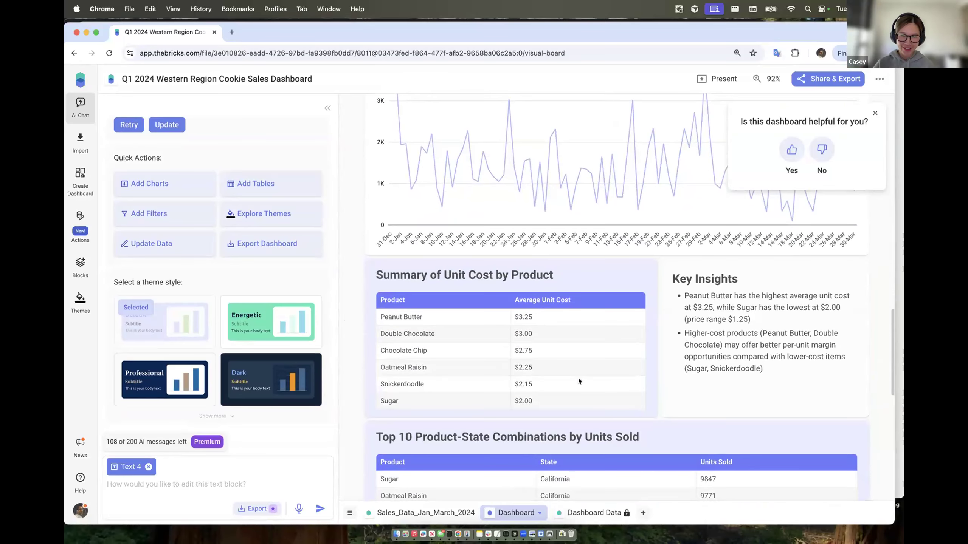
pyautogui.click(744, 338)
pyautogui.scroll(10, 627, 244)
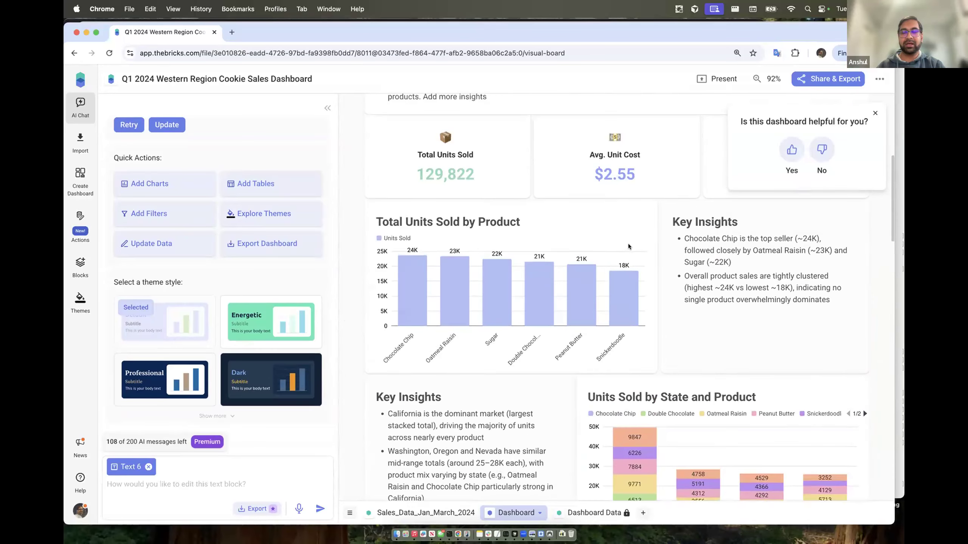
# Step: Examine the two Key Insights bullets about the top seller and tightly clustered sales beside the Total Units Sold by Product chart
pyautogui.click(728, 290)
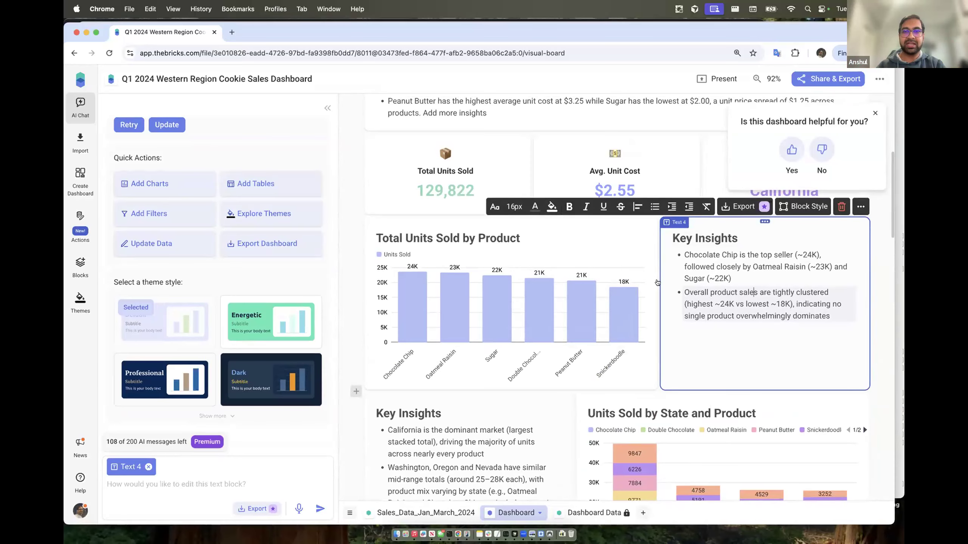
pyautogui.scroll(-1, 697, 311)
pyautogui.click(732, 254)
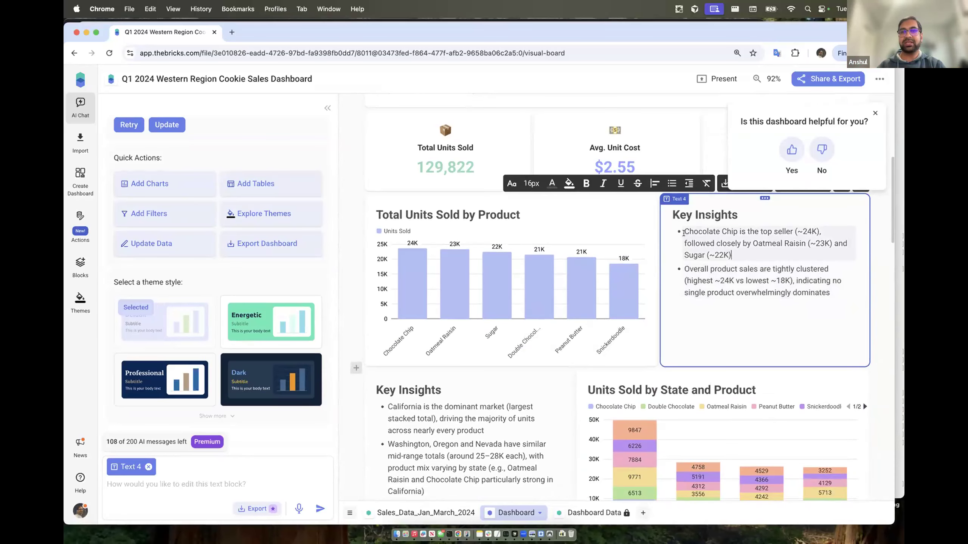
pyautogui.moveTo(737, 231); pyautogui.dragTo(809, 230)
pyautogui.click(806, 231)
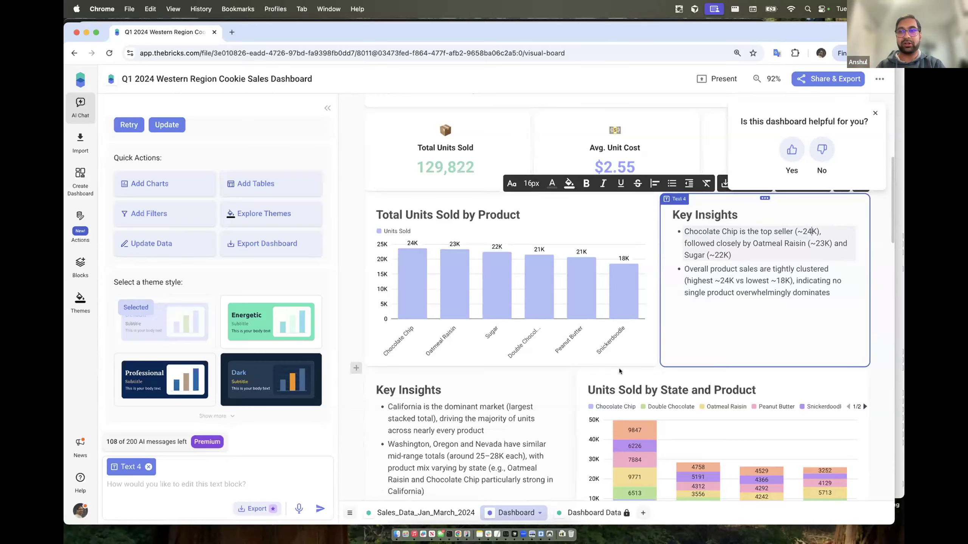
pyautogui.click(754, 320)
pyautogui.scroll(1, 799, 219)
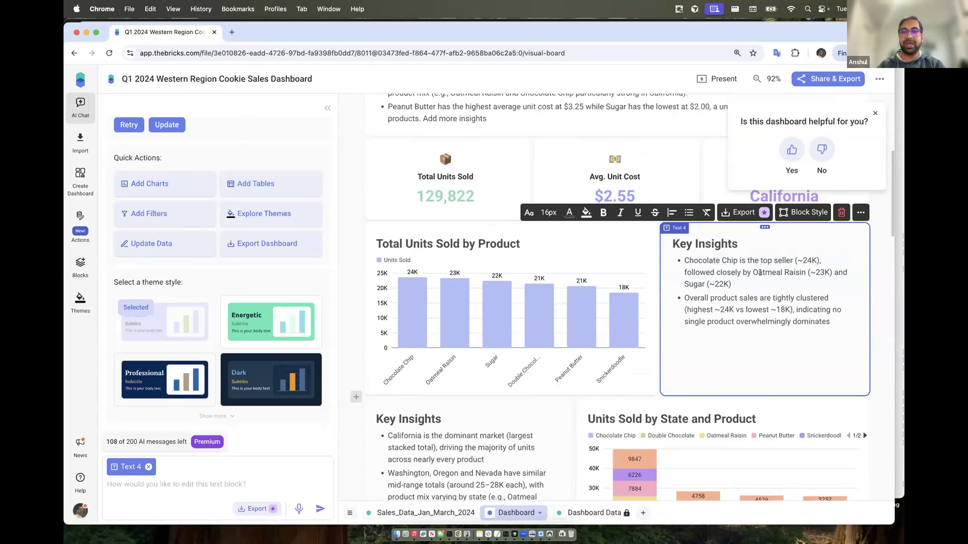
pyautogui.scroll(-1, 759, 272)
# Step: Make "Chocolate Chip is the top seller" bold with an orange highlight in the Key Insights beside the Total Units Sold by Product chart
pyautogui.moveTo(793, 254); pyautogui.dragTo(681, 249)
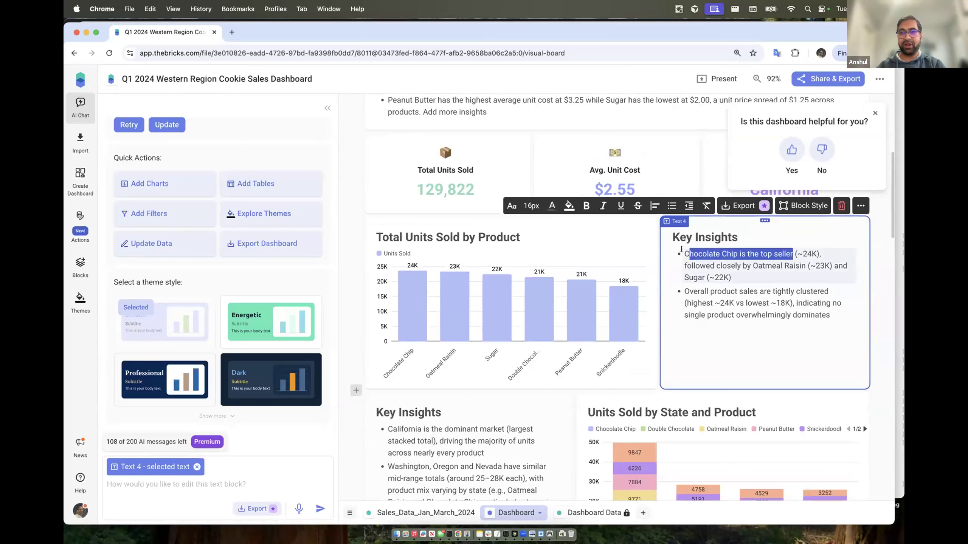
pyautogui.press('super+b')
pyautogui.click(791, 249)
pyautogui.moveTo(794, 254); pyautogui.dragTo(682, 248)
pyautogui.click(569, 206)
pyautogui.click(592, 247)
pyautogui.click(752, 291)
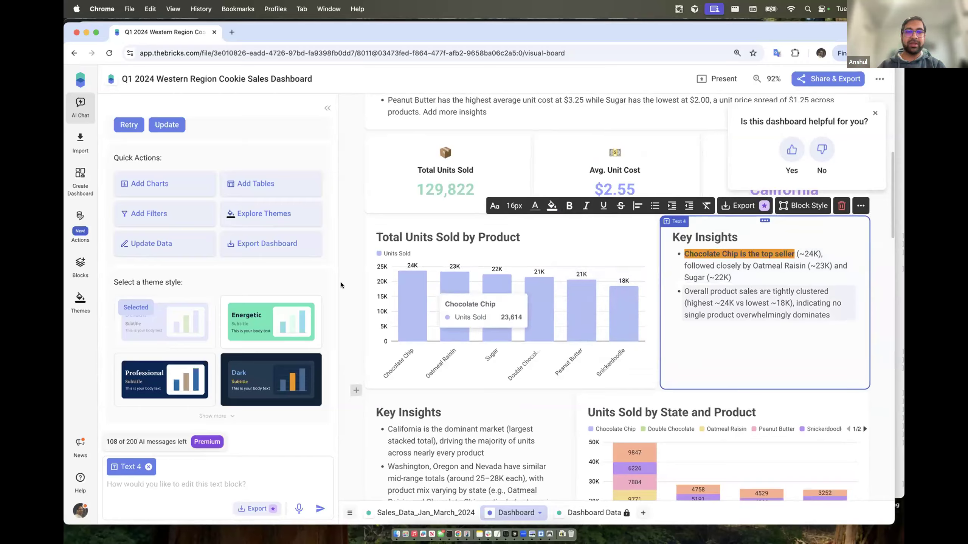
pyautogui.click(348, 299)
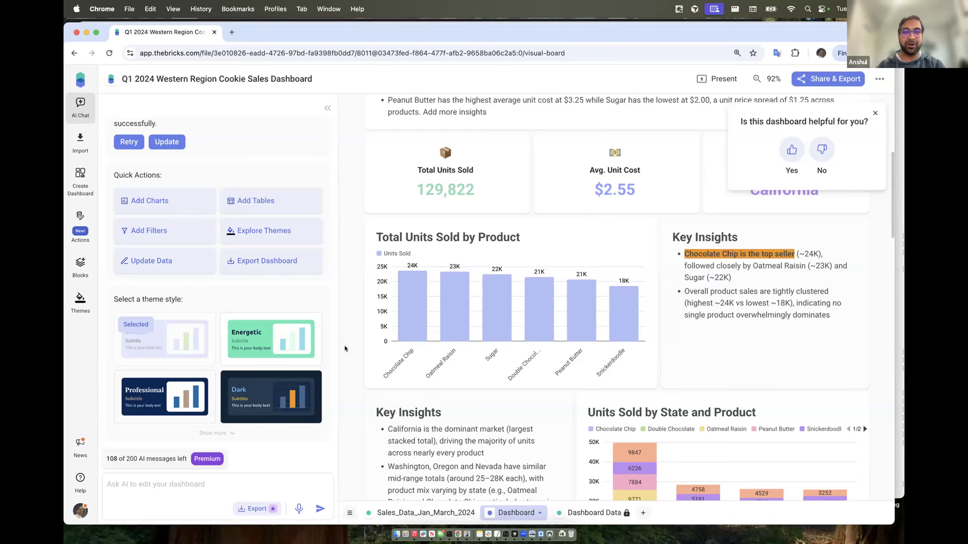
# Step: Move the Units Sold by State and Product chart above Total Units Sold by Product and widen it to the full row
pyautogui.scroll(-1, 345, 346)
pyautogui.scroll(3, 345, 345)
pyautogui.scroll(-7, 345, 345)
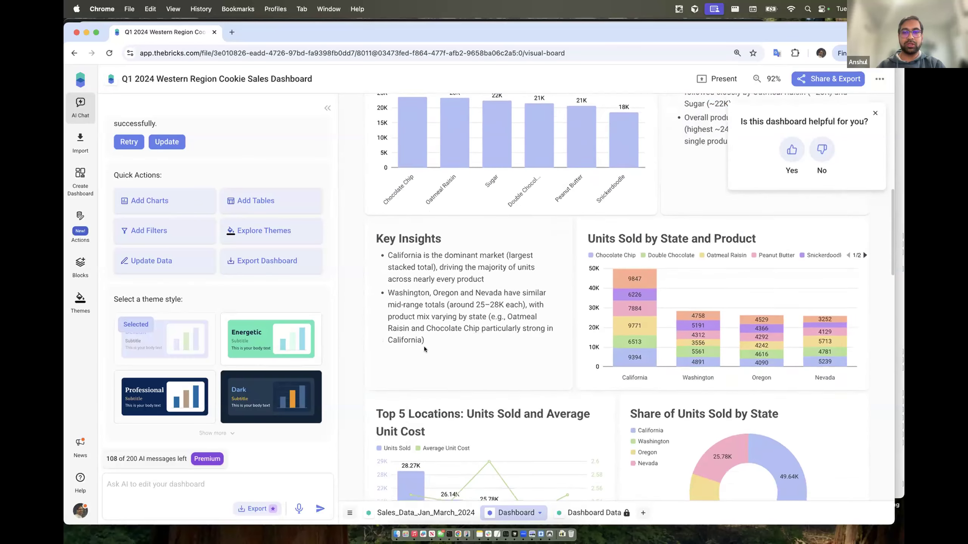
pyautogui.scroll(-1, 423, 350)
pyautogui.click(697, 305)
pyautogui.moveTo(679, 201); pyautogui.dragTo(445, 166)
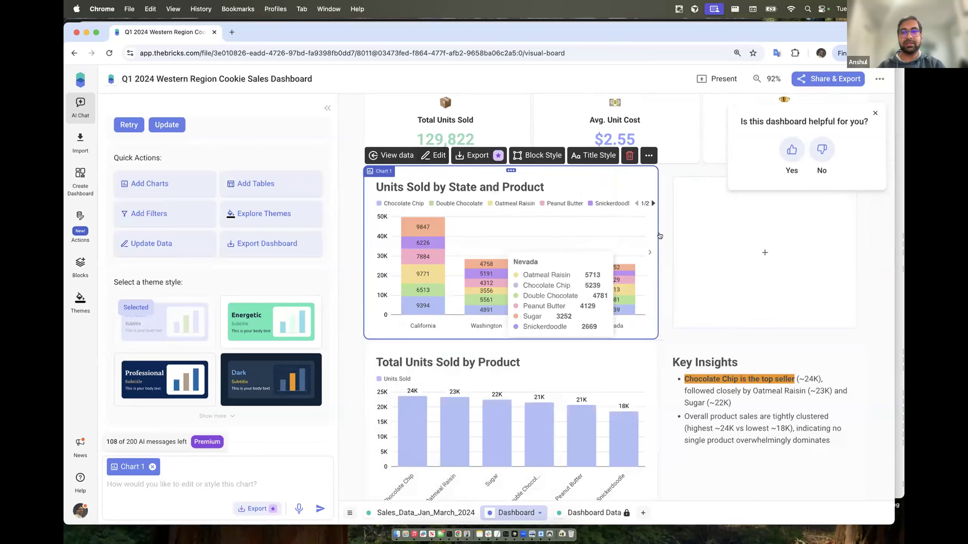
pyautogui.moveTo(855, 247); pyautogui.dragTo(858, 247)
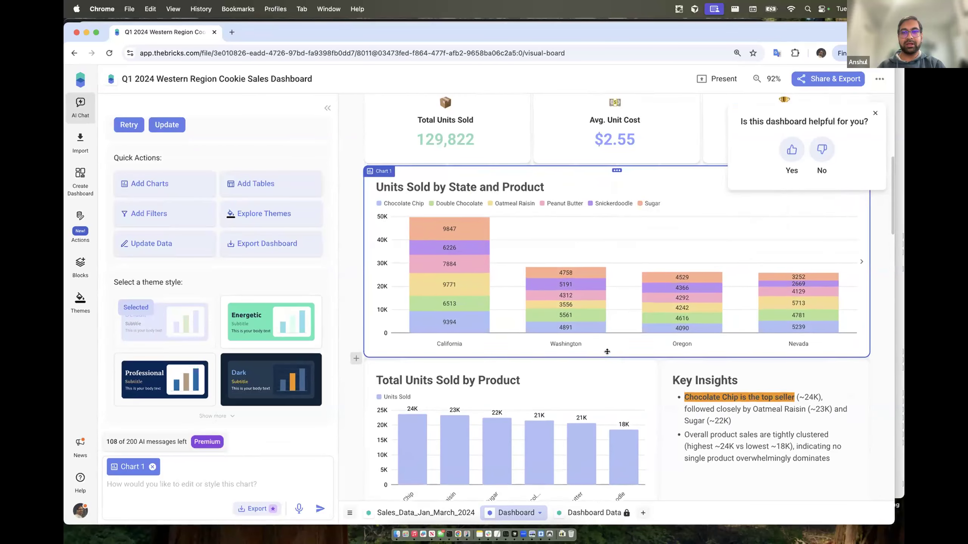
# Step: Widen the Key Insights block about California's dominant market to the full row and delete the block
pyautogui.scroll(-4, 609, 349)
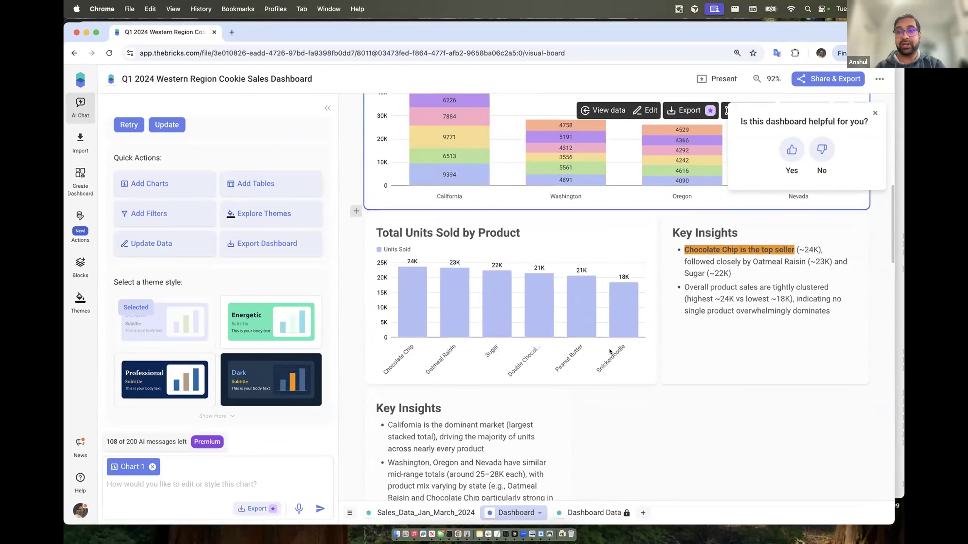
pyautogui.scroll(-4, 568, 377)
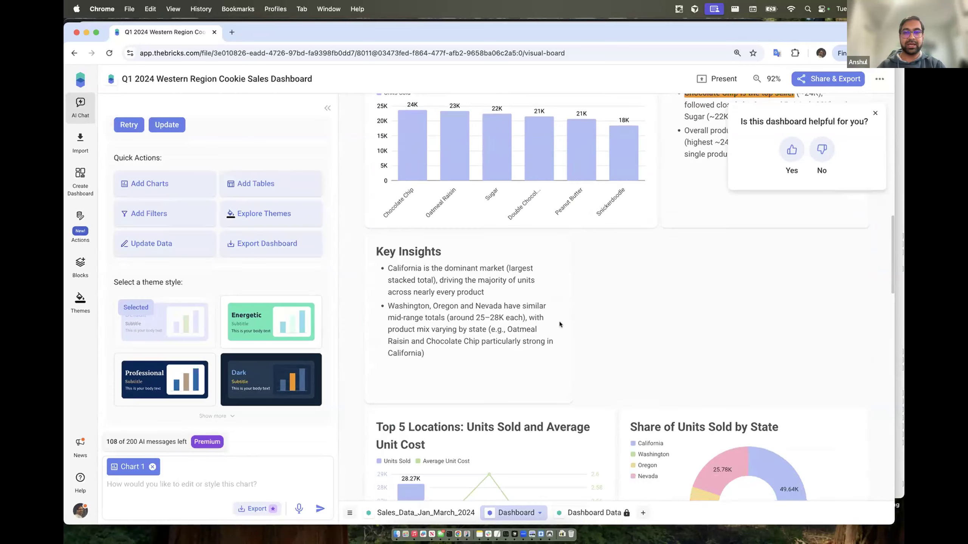
pyautogui.click(560, 321)
pyautogui.moveTo(646, 322); pyautogui.dragTo(883, 317)
pyautogui.click(694, 298)
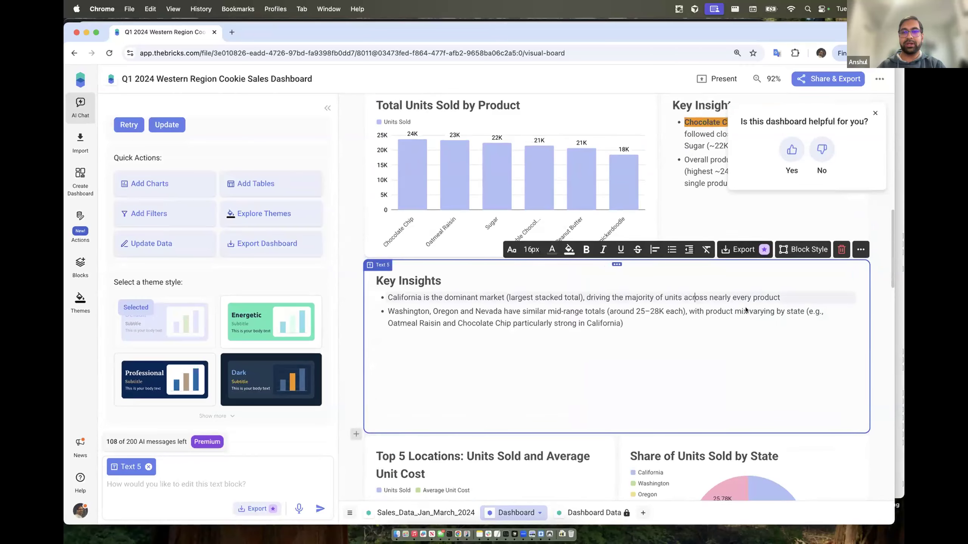
pyautogui.click(841, 250)
pyautogui.scroll(5, 693, 280)
pyautogui.scroll(3, 692, 281)
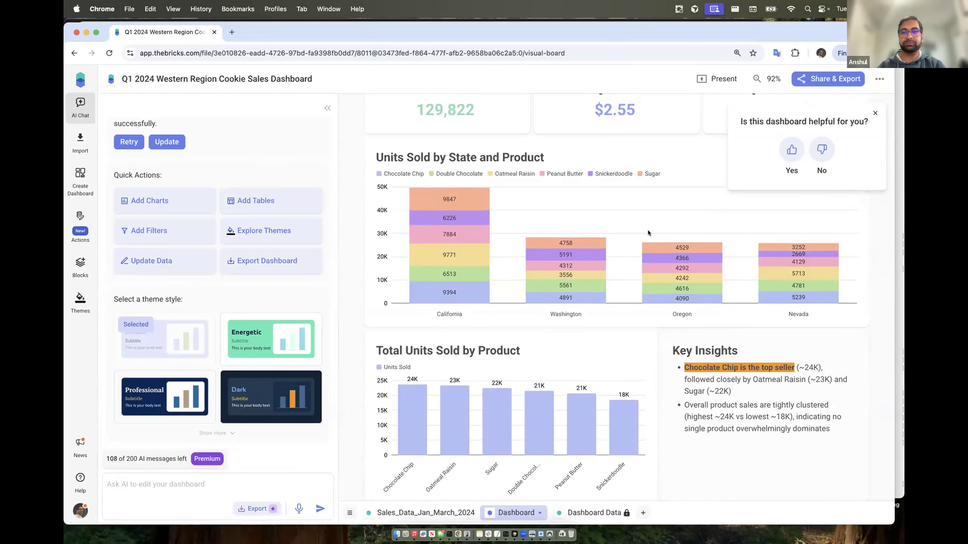
# Step: Widen the Total Units Sold by Product chart slightly so its Key Insights block takes a narrower share of the row
pyautogui.click(643, 243)
pyautogui.scroll(-8, 643, 244)
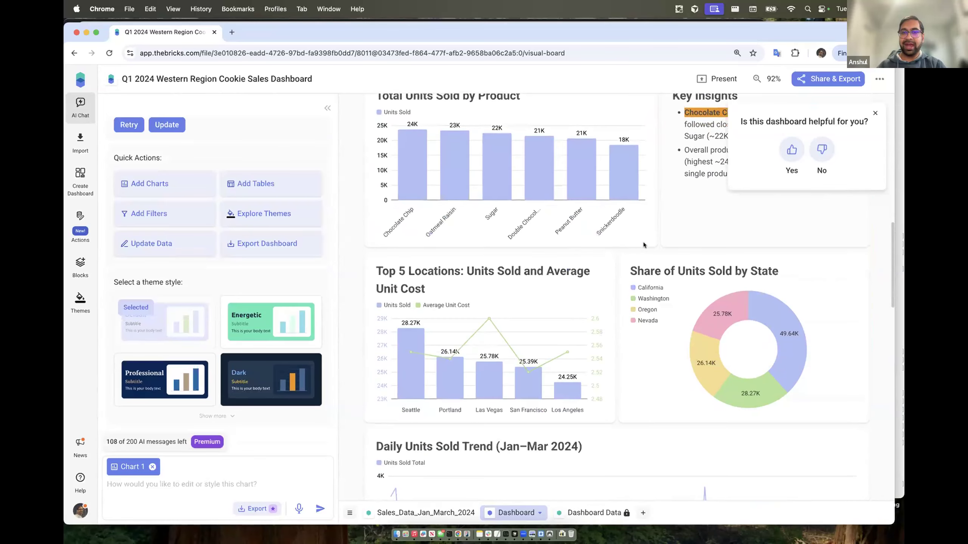
pyautogui.scroll(3, 642, 228)
pyautogui.click(644, 218)
pyautogui.moveTo(656, 217); pyautogui.dragTo(700, 223)
pyautogui.scroll(3, 479, 347)
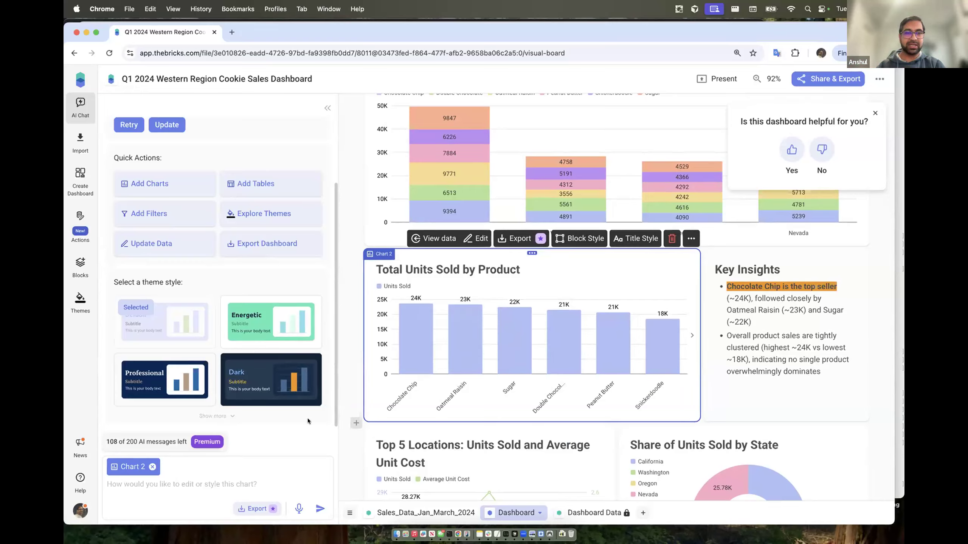
# Step: Try the Dark and Energetic themes on the dashboard and look over the restyled charts and tables
pyautogui.scroll(5, 494, 313)
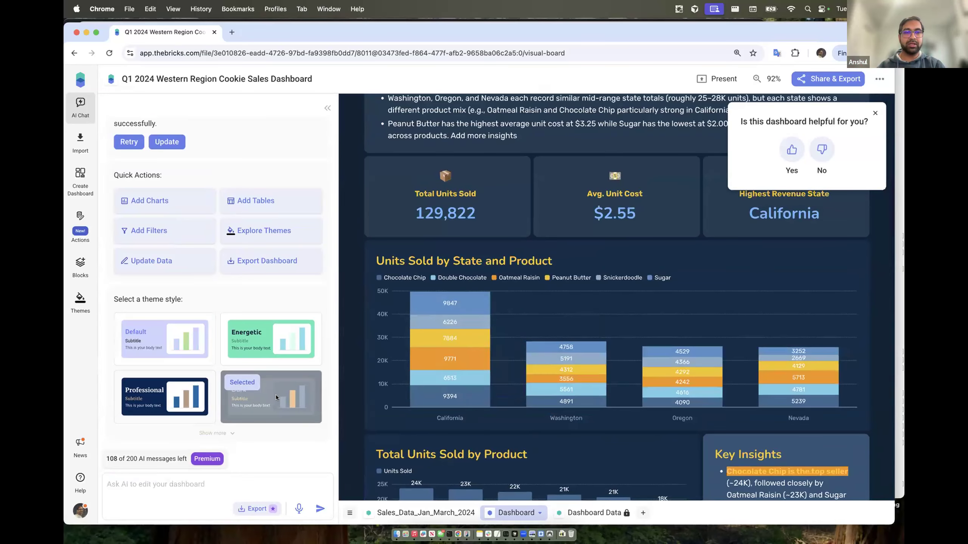
pyautogui.click(292, 336)
pyautogui.scroll(-15, 427, 359)
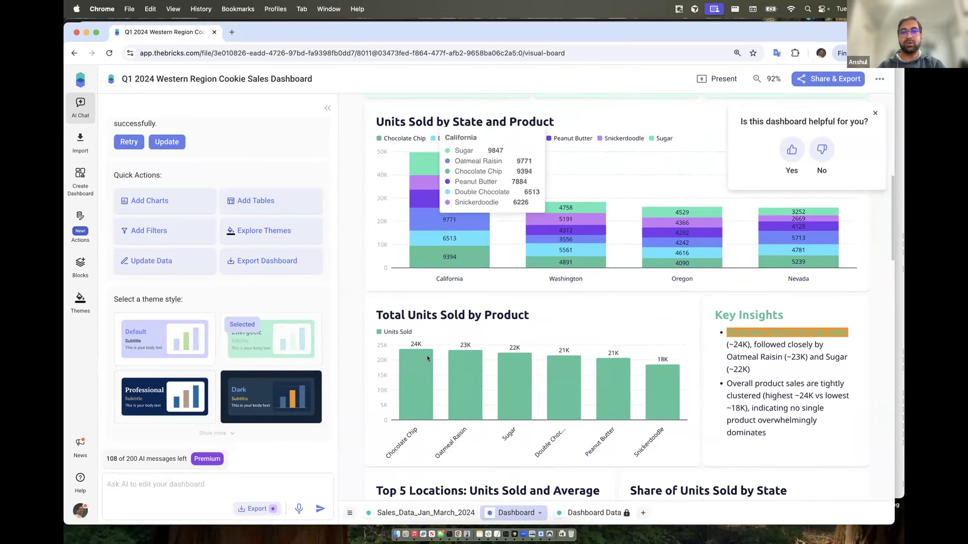
pyautogui.scroll(-5, 427, 359)
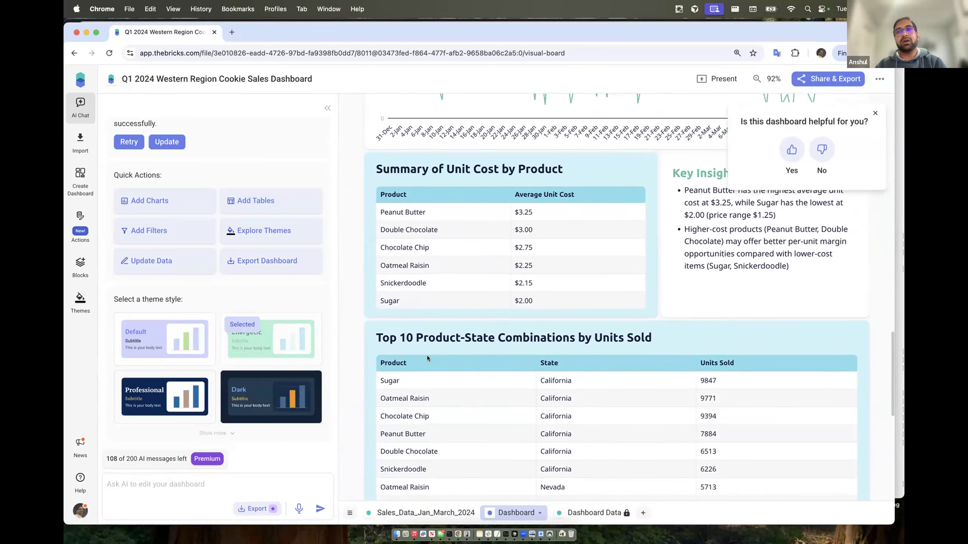
# Step: Try the Professional theme on the dashboard and look it over from the title to the last table
pyautogui.click(155, 399)
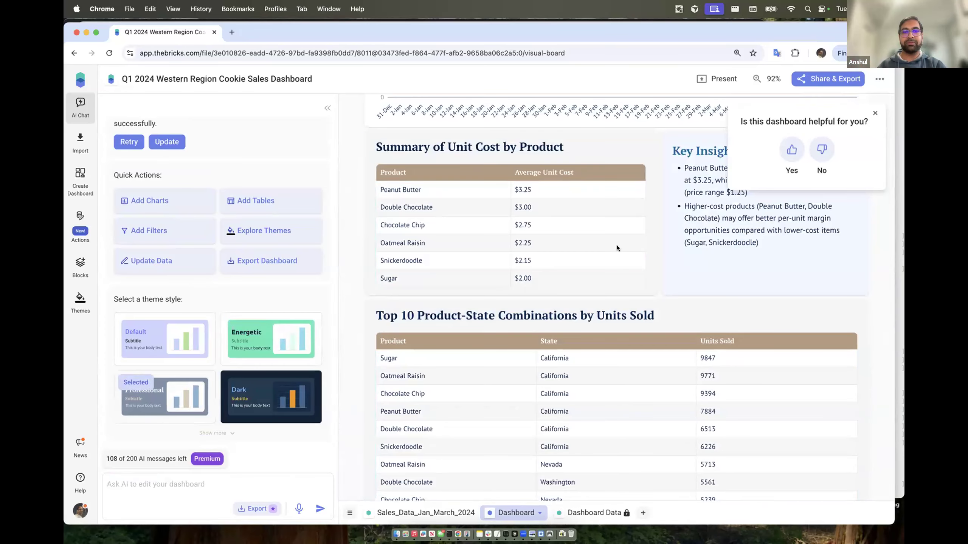
pyautogui.scroll(10, 532, 290)
pyautogui.scroll(10, 532, 291)
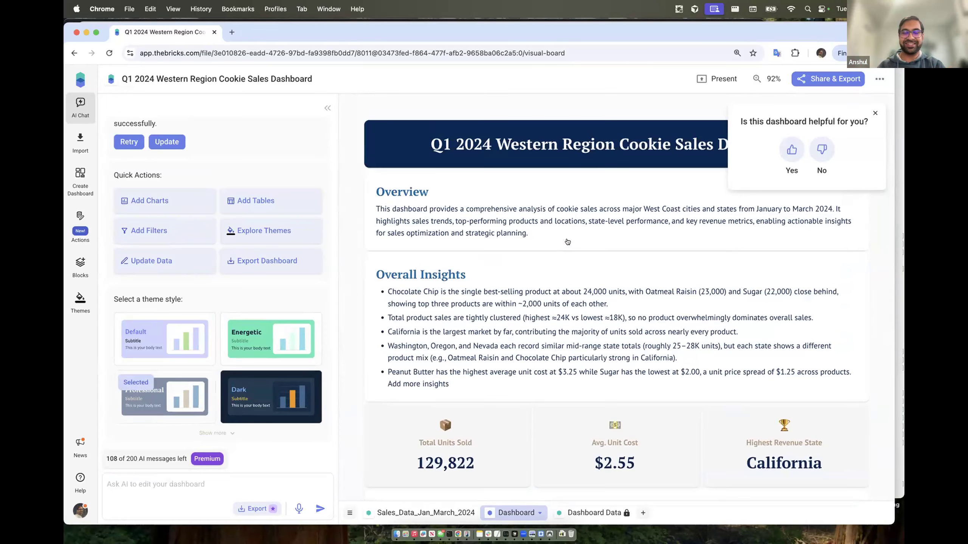
pyautogui.scroll(-15, 567, 242)
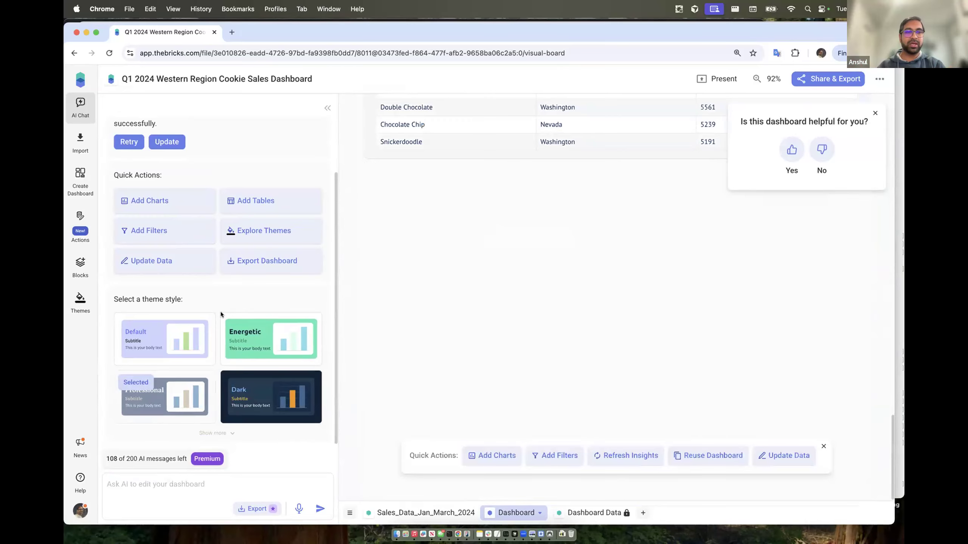
# Step: Browse the full collection of custom brand and standard themes and apply the Default theme to the dashboard
pyautogui.click(78, 306)
pyautogui.scroll(-2, 210, 286)
pyautogui.scroll(-2, 210, 287)
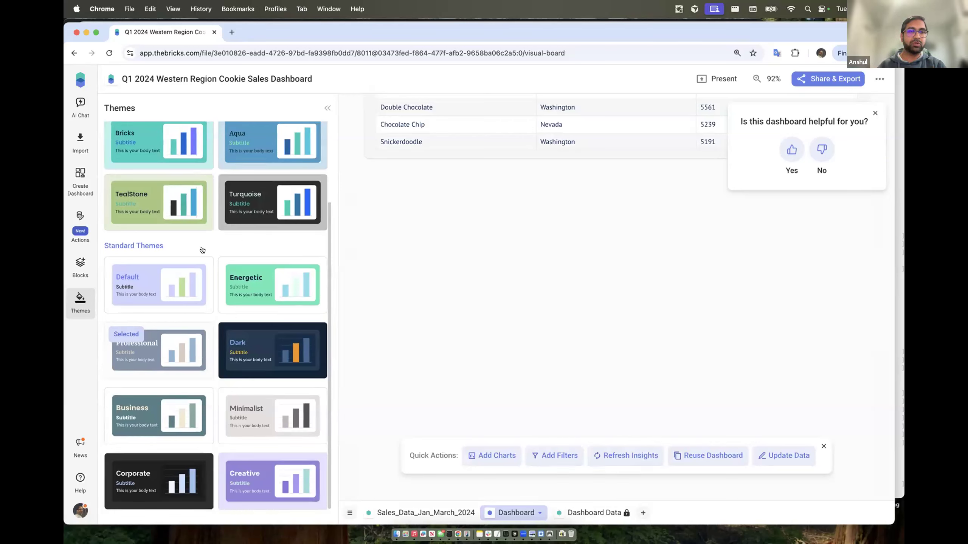
pyautogui.scroll(4, 202, 250)
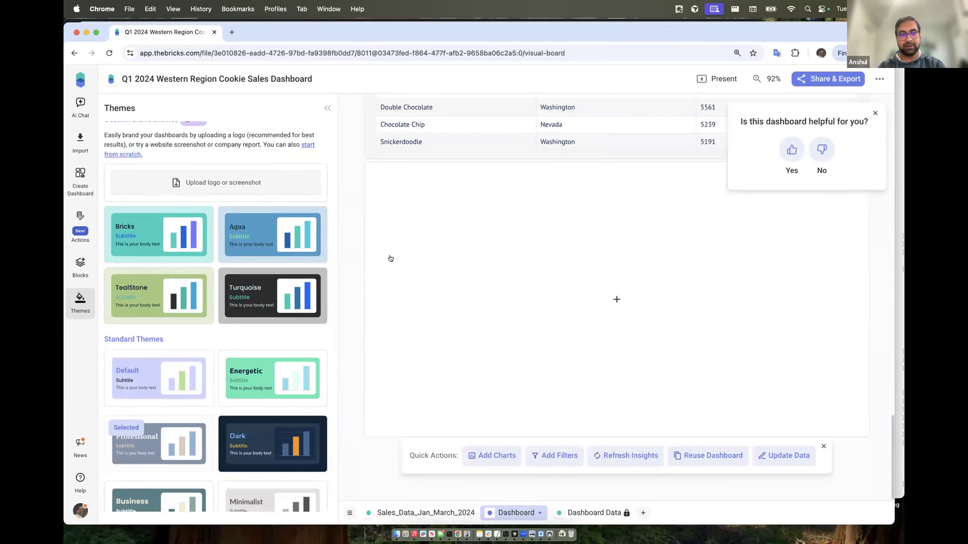
pyautogui.scroll(-1, 165, 339)
pyautogui.click(165, 340)
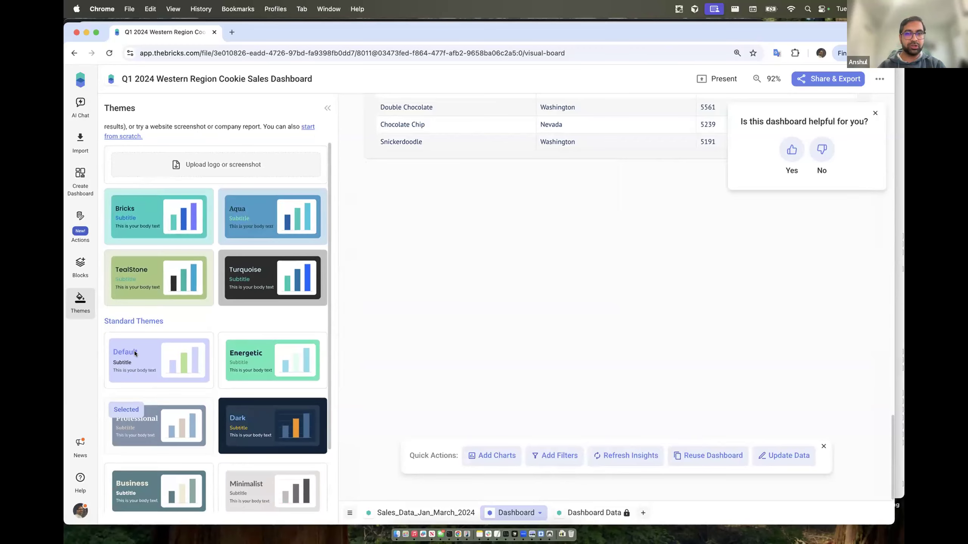
# Step: Insert the image branding.jpg into the empty block below the Top 10 Product-State Combinations table
pyautogui.click(582, 325)
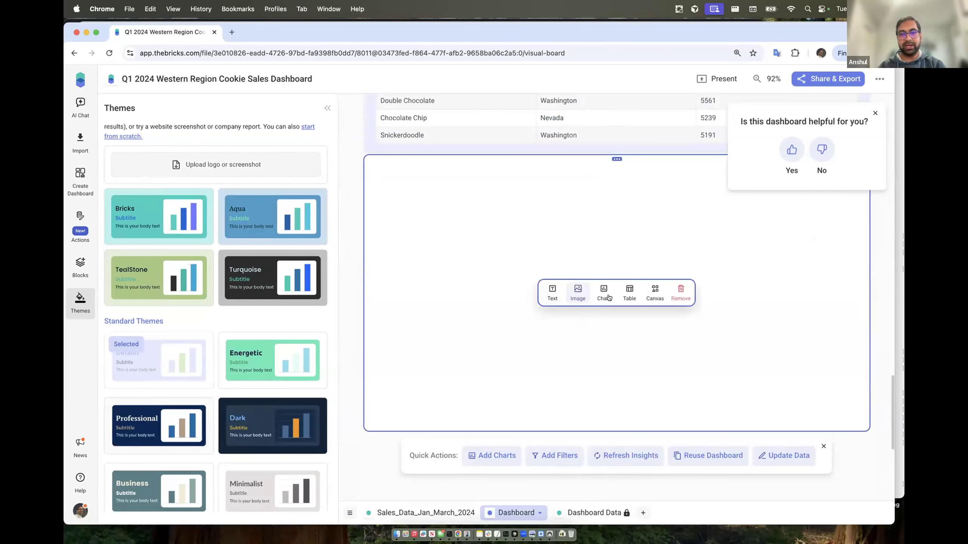
pyautogui.click(578, 290)
pyautogui.click(616, 303)
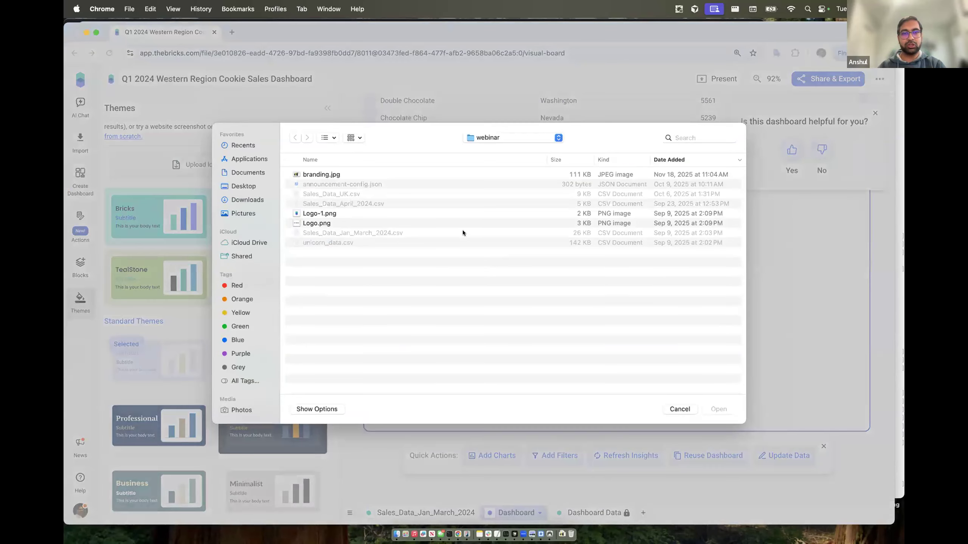
pyautogui.click(342, 175)
pyautogui.click(718, 409)
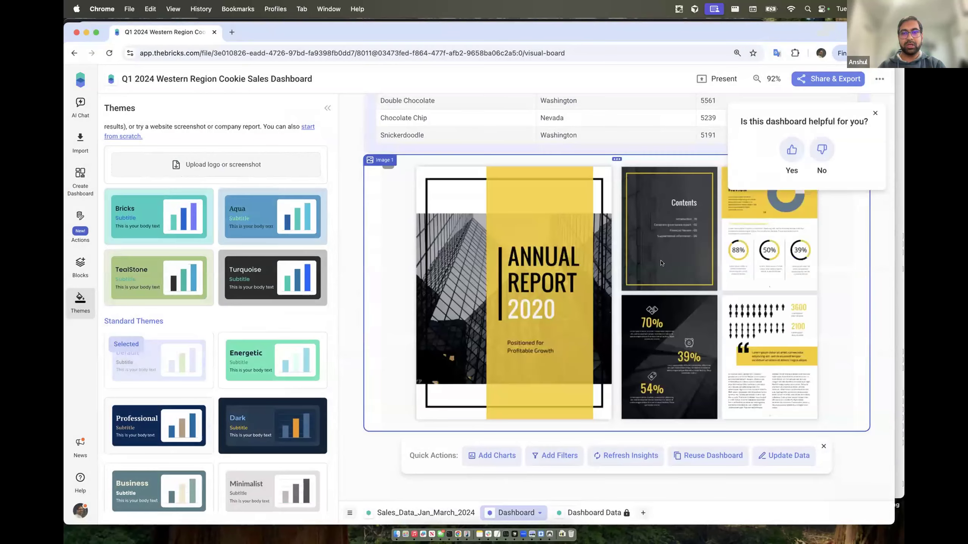
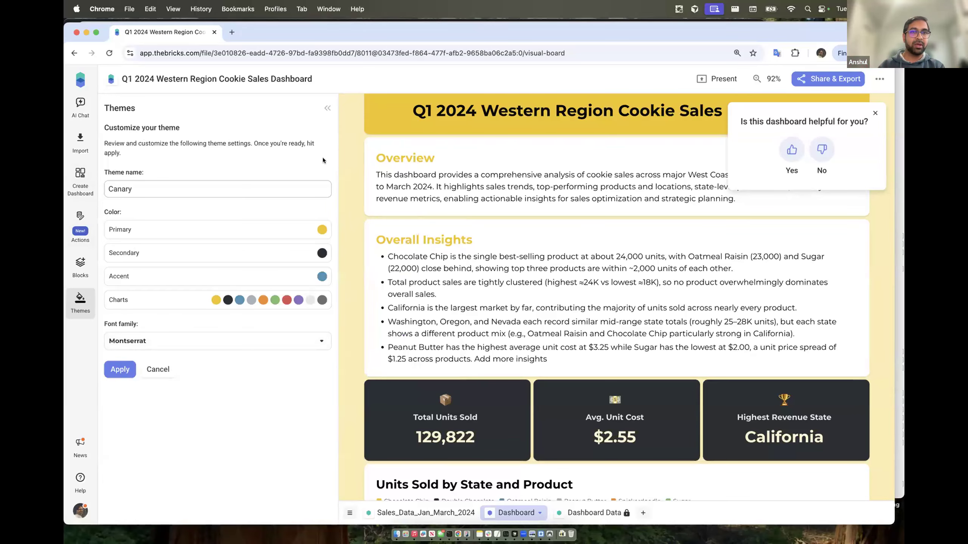
# Step: Leave the theme settings for the AI chat and review the whole dashboard in the yellow Canary theme down to the branding image
pyautogui.click(327, 110)
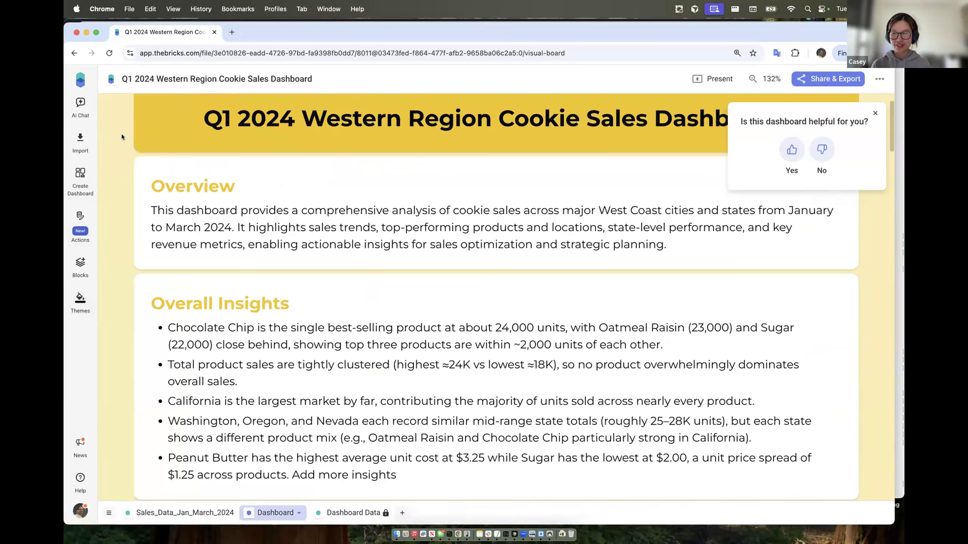
pyautogui.click(80, 106)
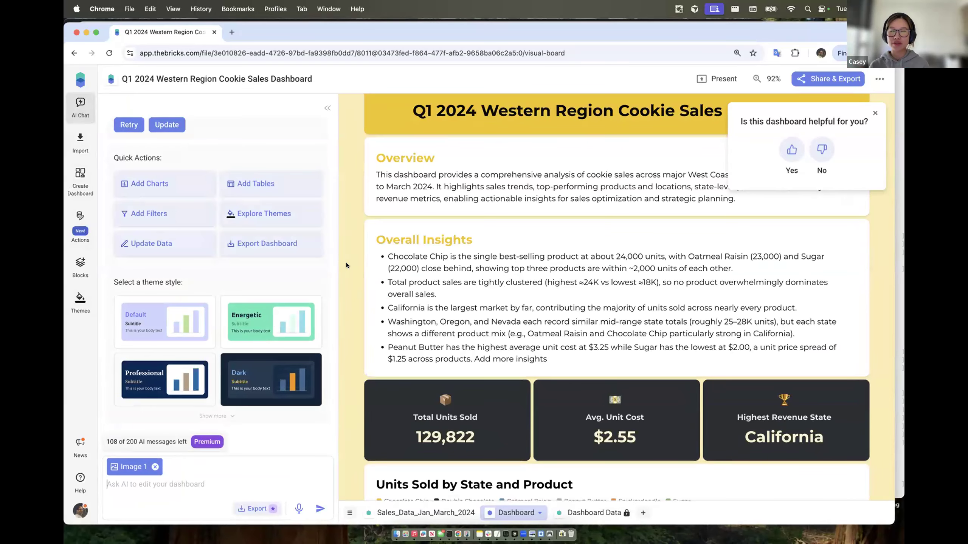
pyautogui.scroll(-10, 364, 322)
pyautogui.scroll(-5, 364, 321)
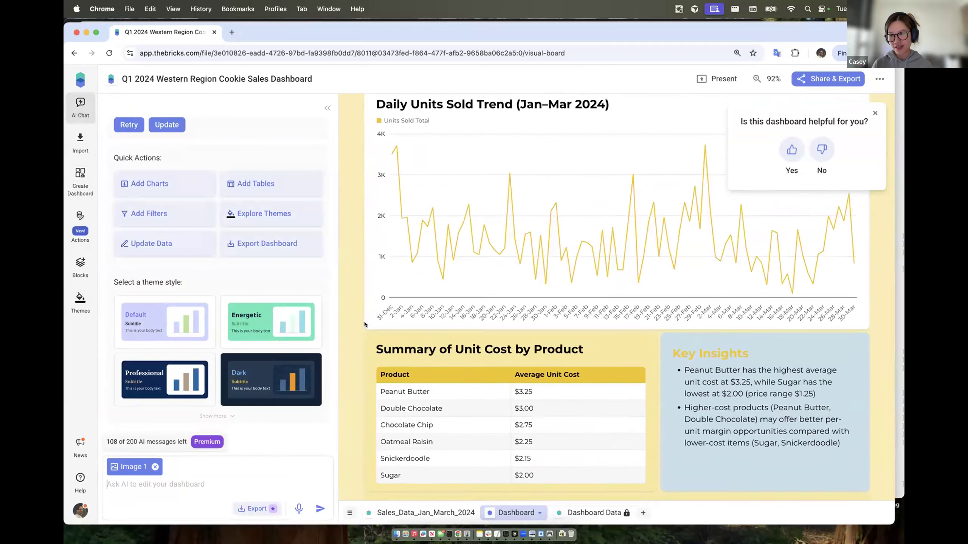
pyautogui.scroll(12, 352, 328)
pyautogui.scroll(8, 352, 328)
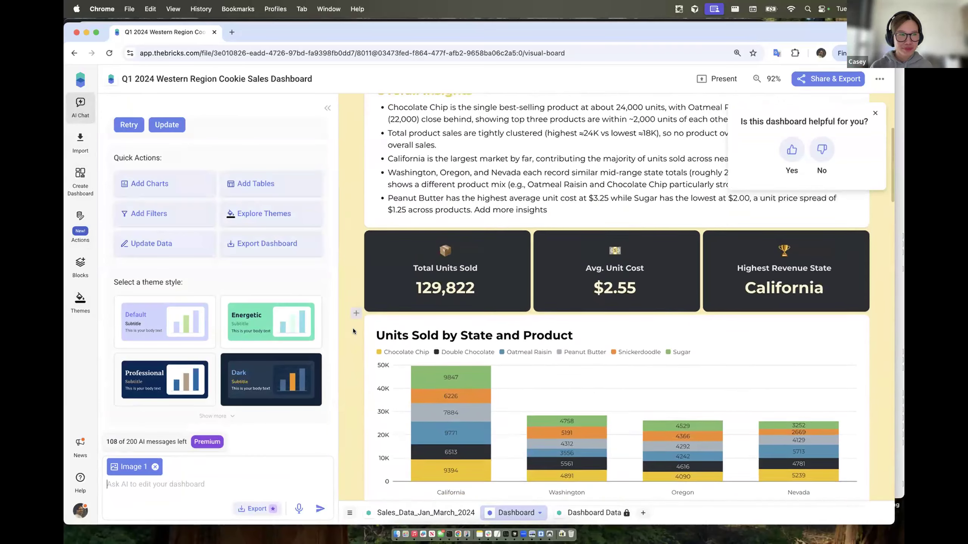
pyautogui.scroll(-20, 384, 363)
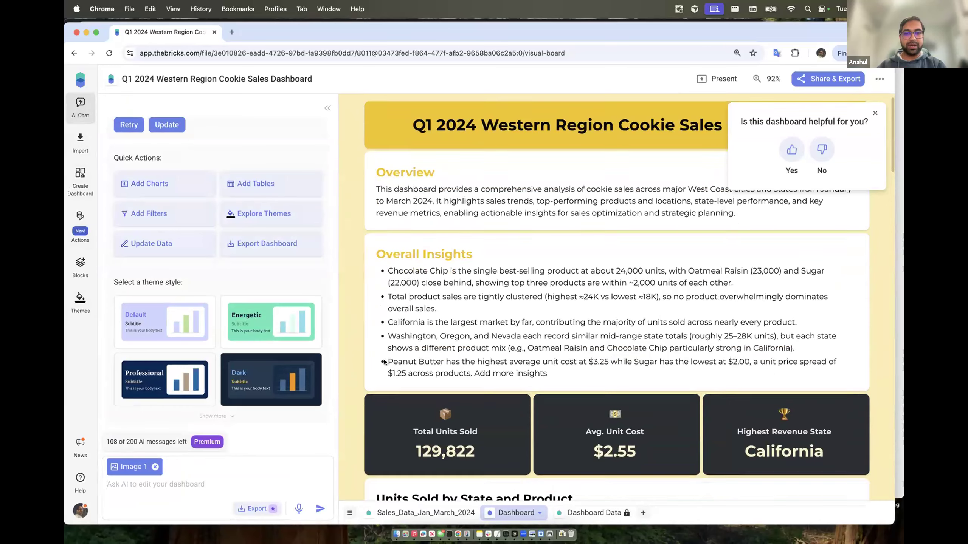
pyautogui.scroll(-5, 384, 362)
pyautogui.scroll(10, 486, 259)
pyautogui.scroll(-4, 485, 262)
pyautogui.scroll(3, 485, 262)
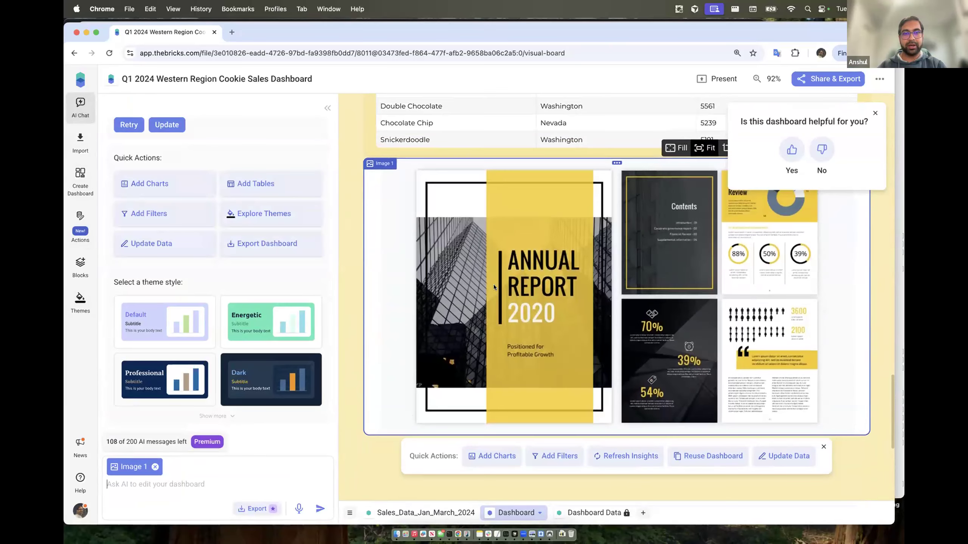
# Step: Delete the branding image below the Top 10 Product-State Combinations table
pyautogui.press('BackSpace')
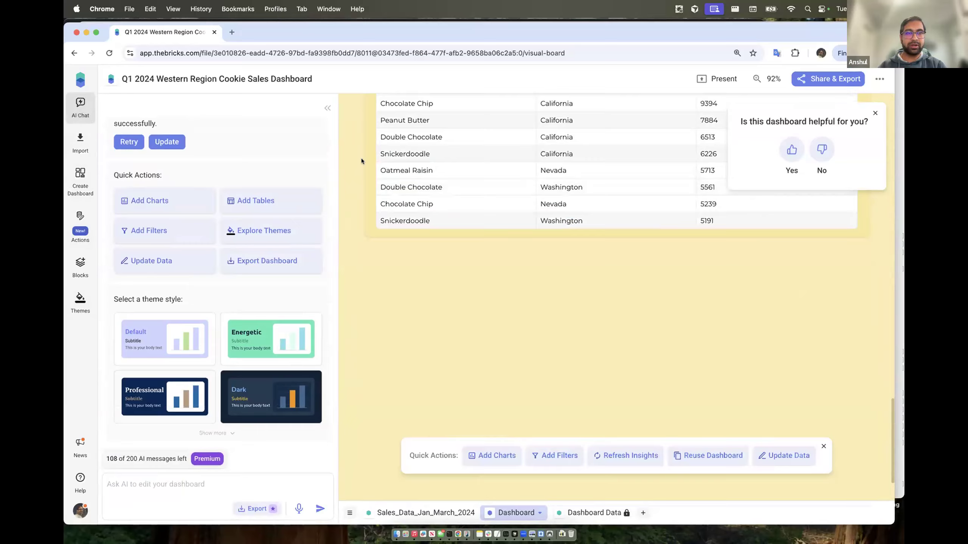
pyautogui.click(323, 105)
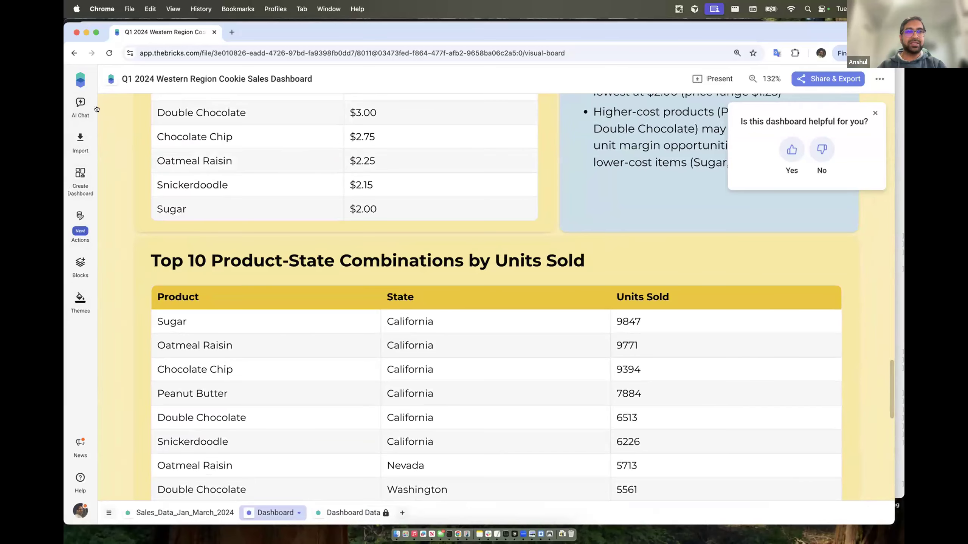
pyautogui.click(82, 105)
# Step: Switch the dashboard from the yellow theme back to the Default theme
pyautogui.scroll(10, 347, 175)
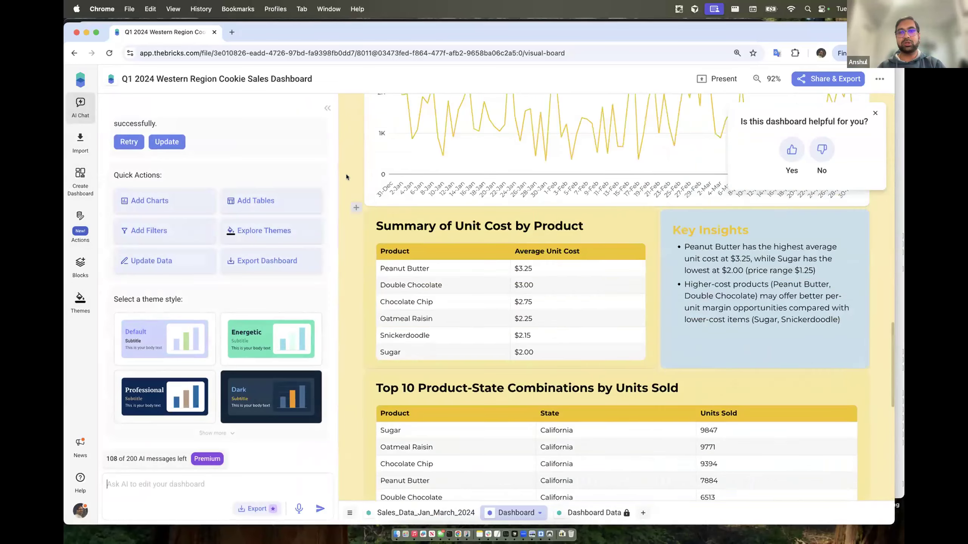
pyautogui.scroll(5, 346, 174)
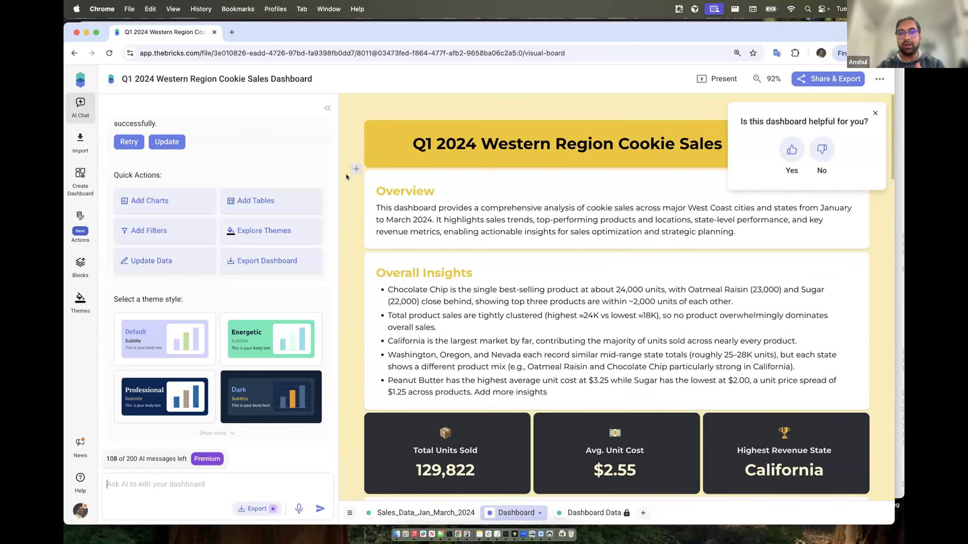
pyautogui.scroll(-8, 520, 266)
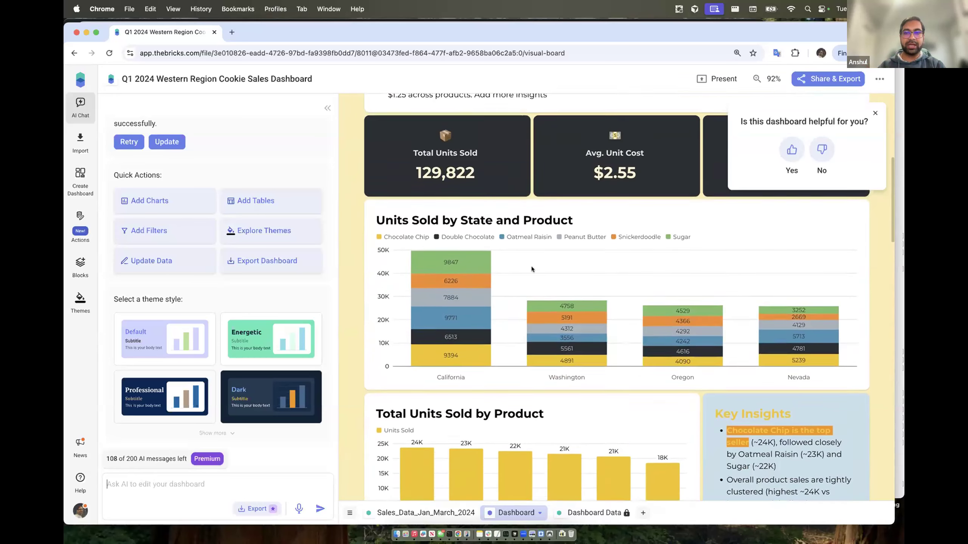
pyautogui.click(734, 257)
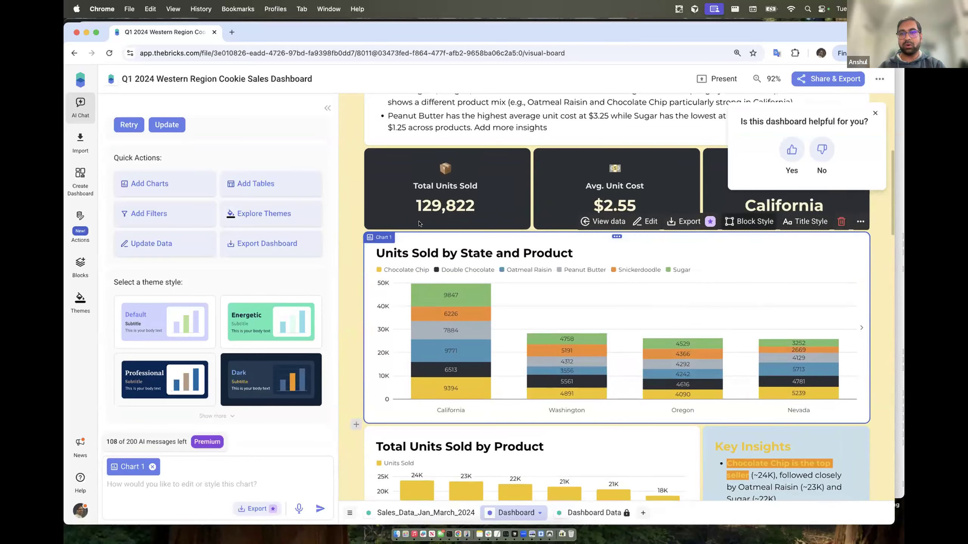
pyautogui.click(142, 324)
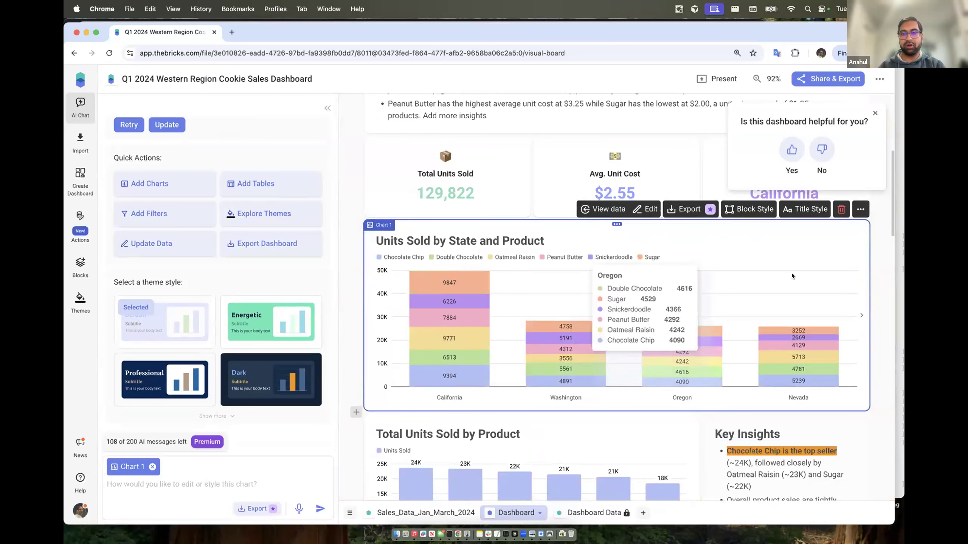
# Step: Set the background color of the Units Sold by State and Product chart block to light yellow
pyautogui.click(751, 210)
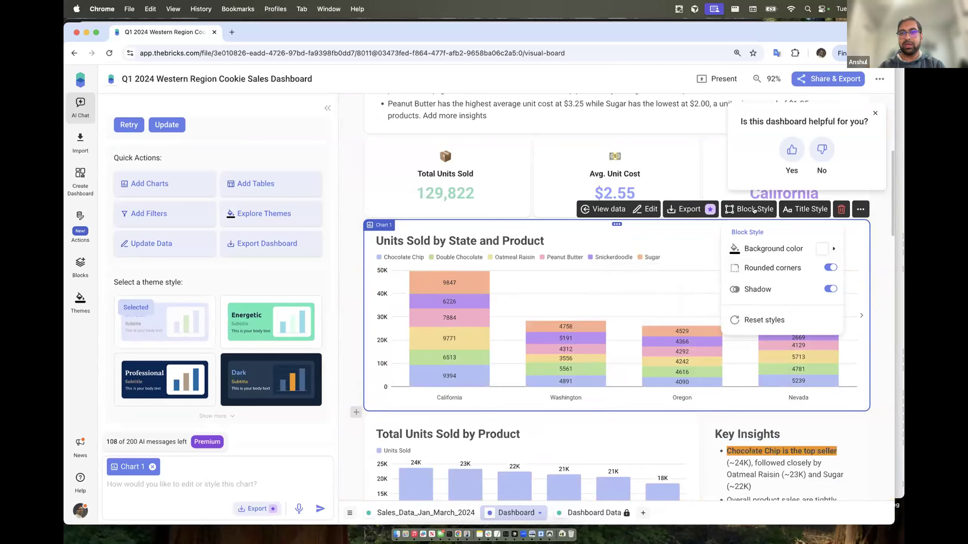
pyautogui.click(785, 248)
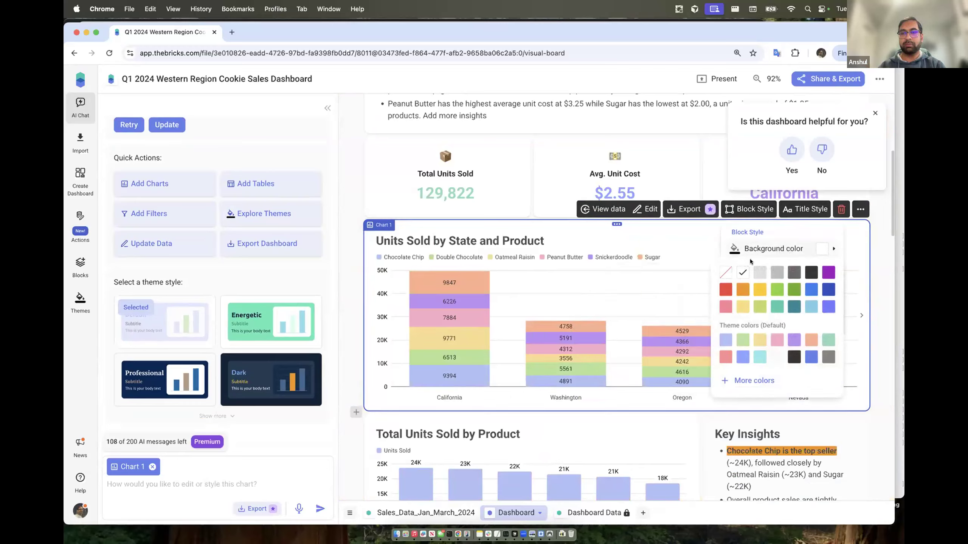
pyautogui.click(743, 308)
pyautogui.click(349, 322)
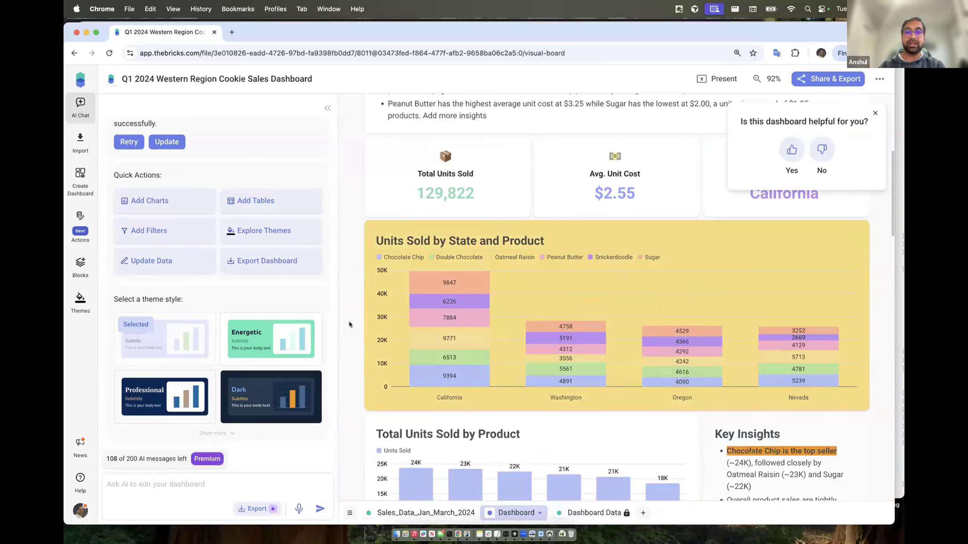
# Step: Look over the block style options of the Units Sold by State and Product chart, including background color and Reset styles
pyautogui.scroll(-2, 354, 322)
pyautogui.click(430, 328)
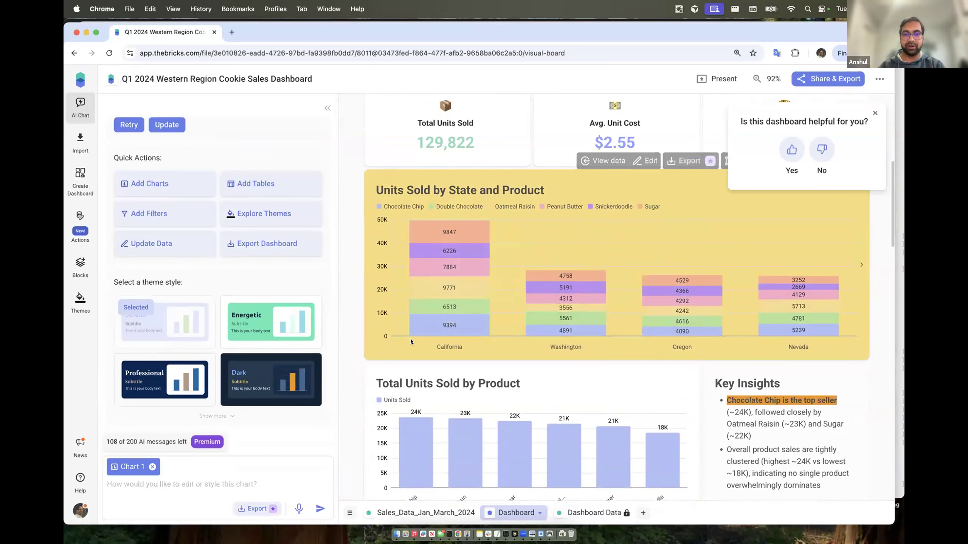
pyautogui.scroll(2, 668, 187)
pyautogui.click(748, 225)
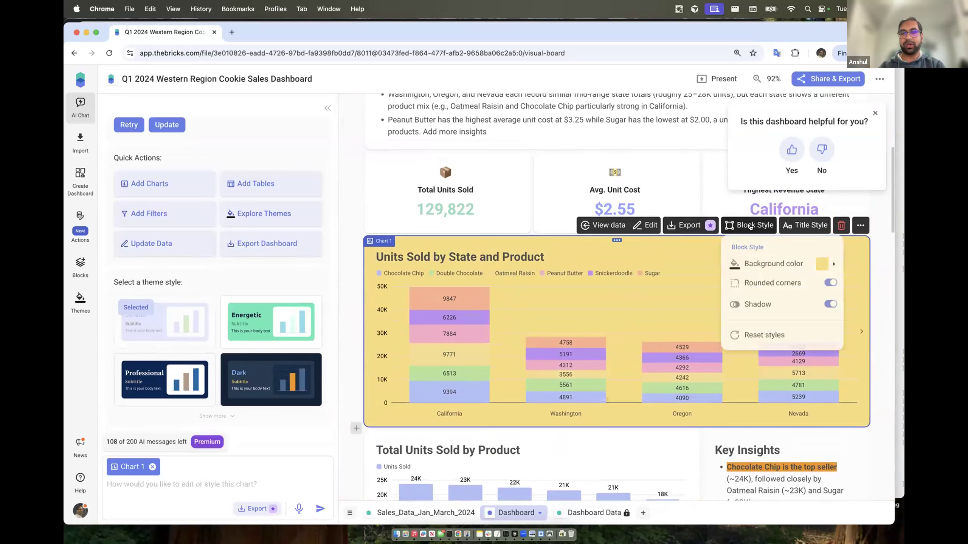
pyautogui.click(773, 264)
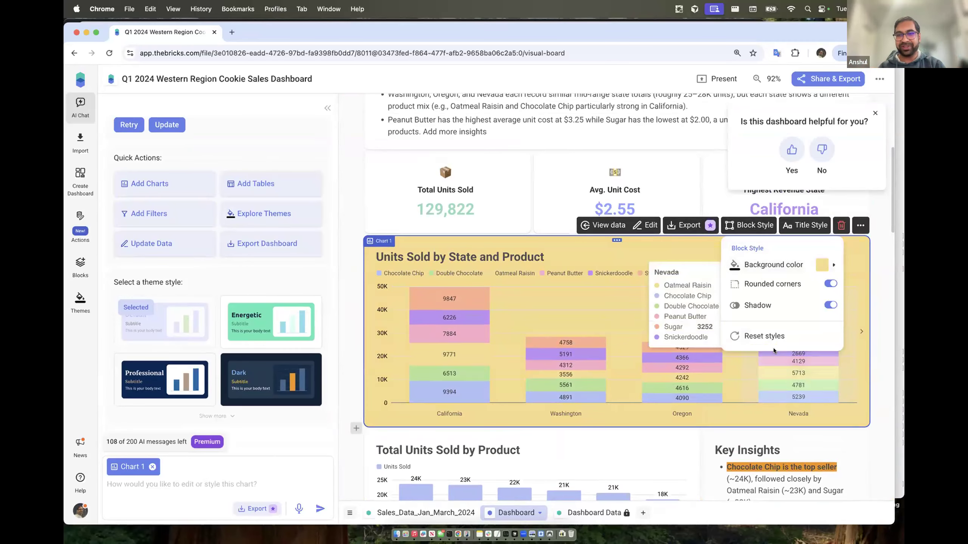
pyautogui.click(354, 303)
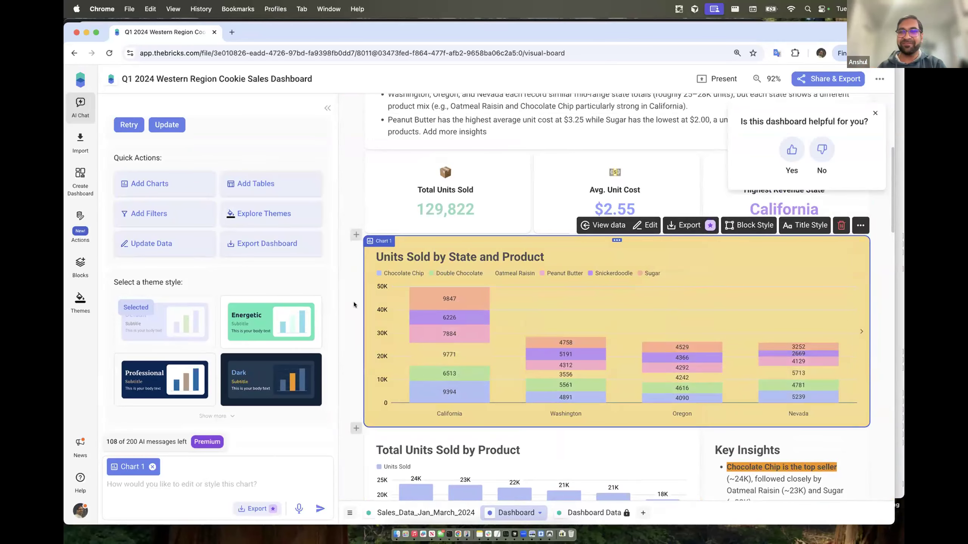
pyautogui.click(354, 303)
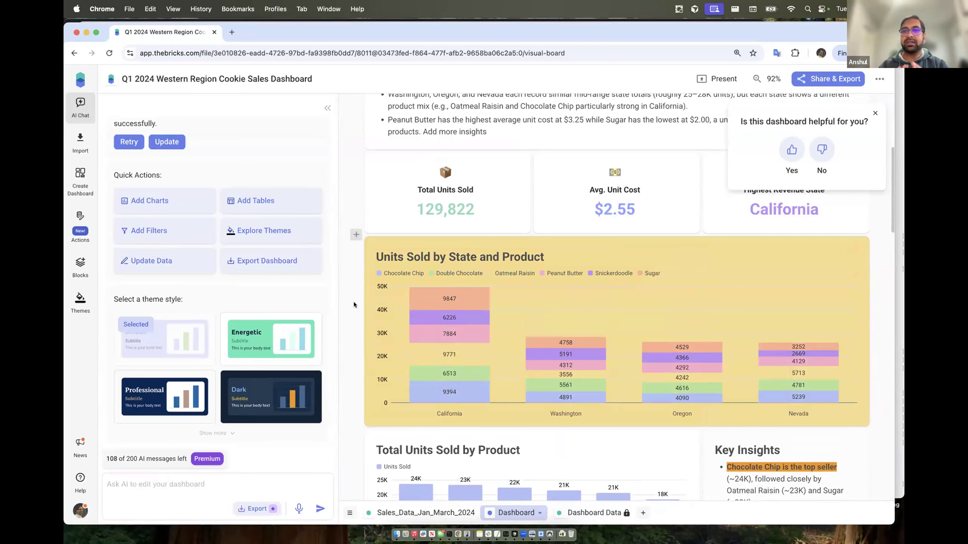
# Step: Dismiss the feedback question that covers part of the dashboard title
pyautogui.scroll(1, 440, 288)
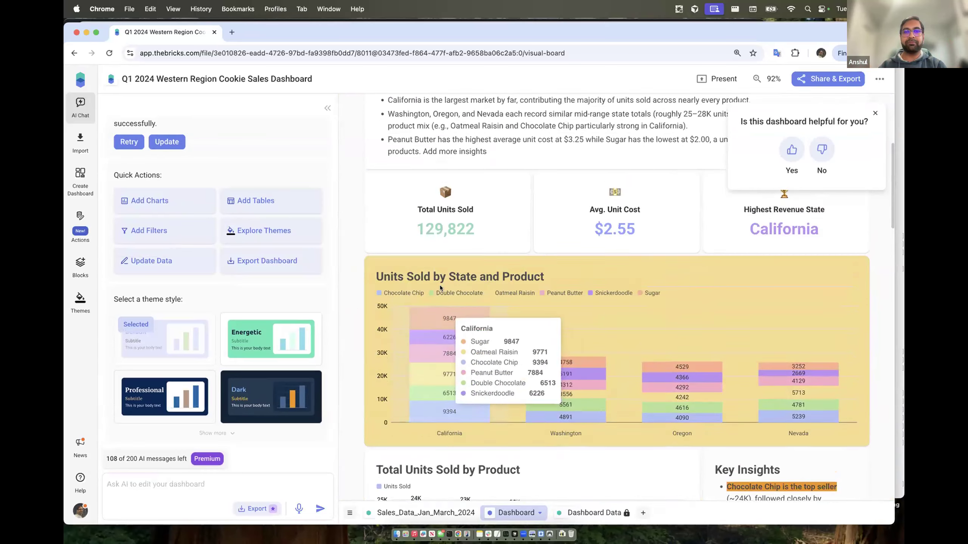
pyautogui.scroll(10, 440, 288)
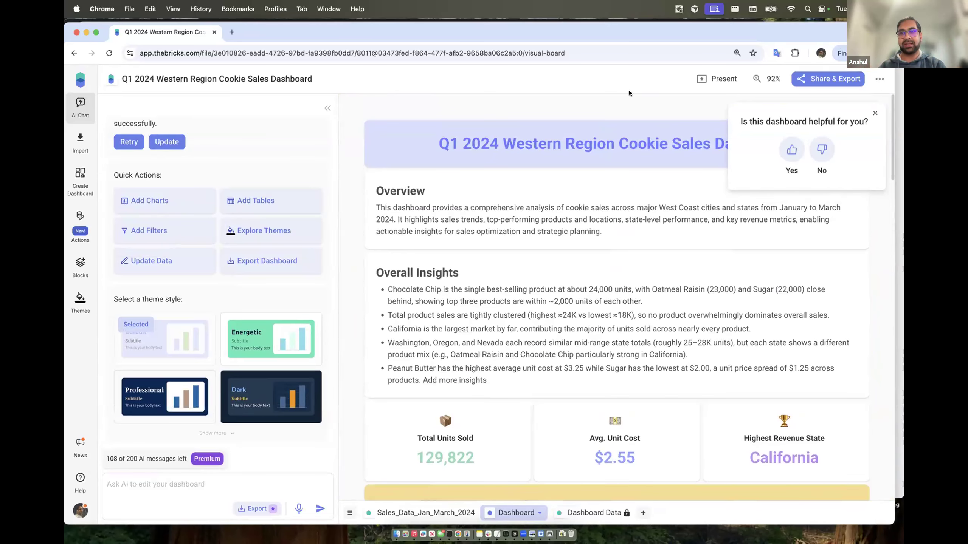
pyautogui.click(875, 112)
# Step: Try a teal green background color for the whole board, keeping the Blocks style, and check it against the blocks
pyautogui.click(879, 79)
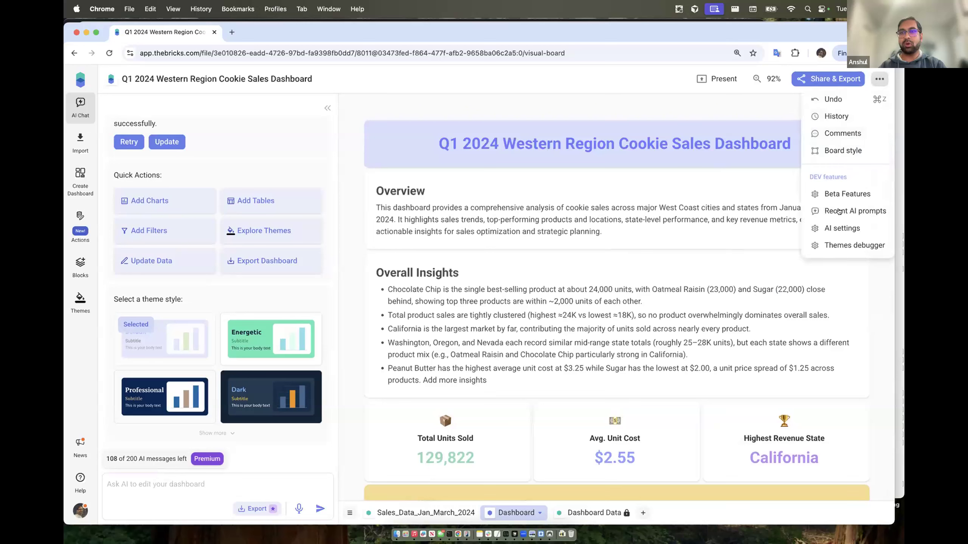
pyautogui.click(843, 151)
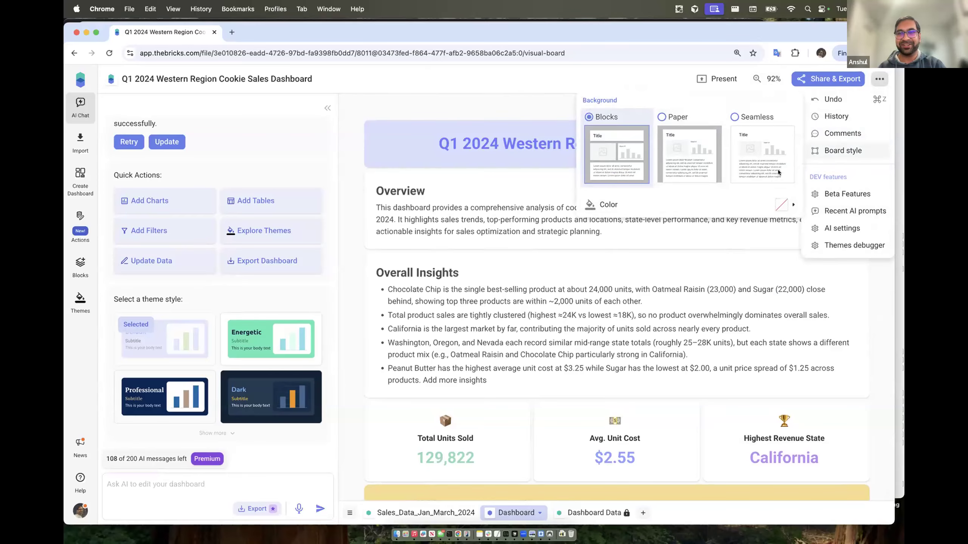
pyautogui.click(717, 205)
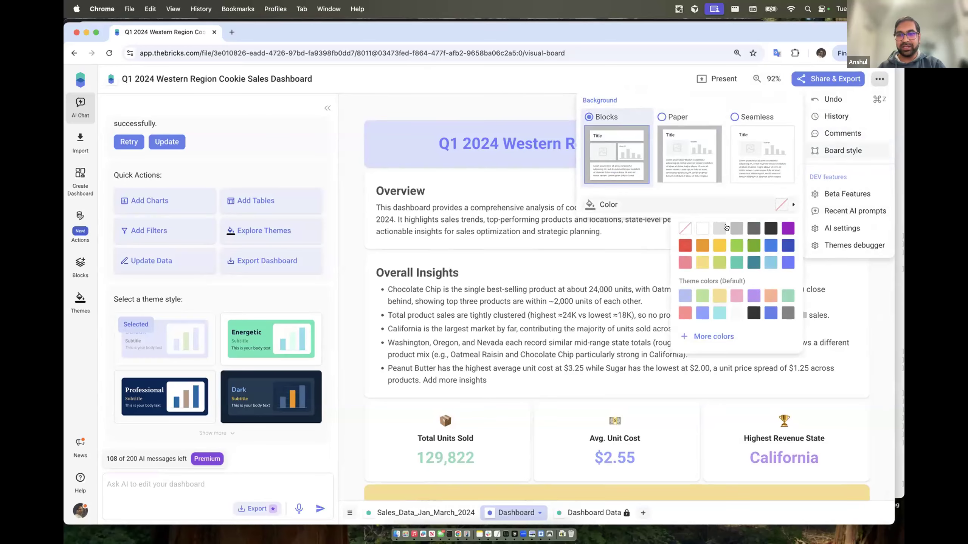
pyautogui.click(737, 262)
pyautogui.scroll(-15, 552, 386)
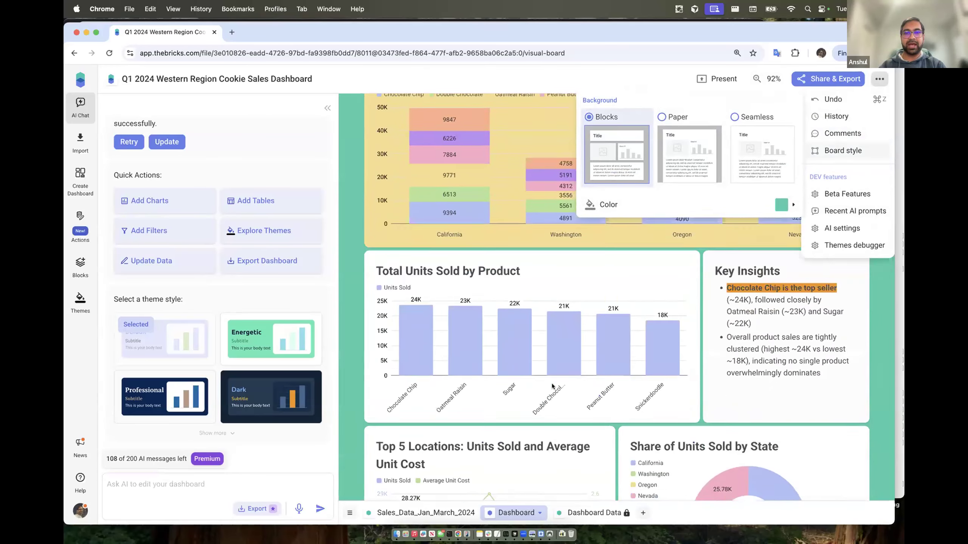
pyautogui.scroll(15, 552, 386)
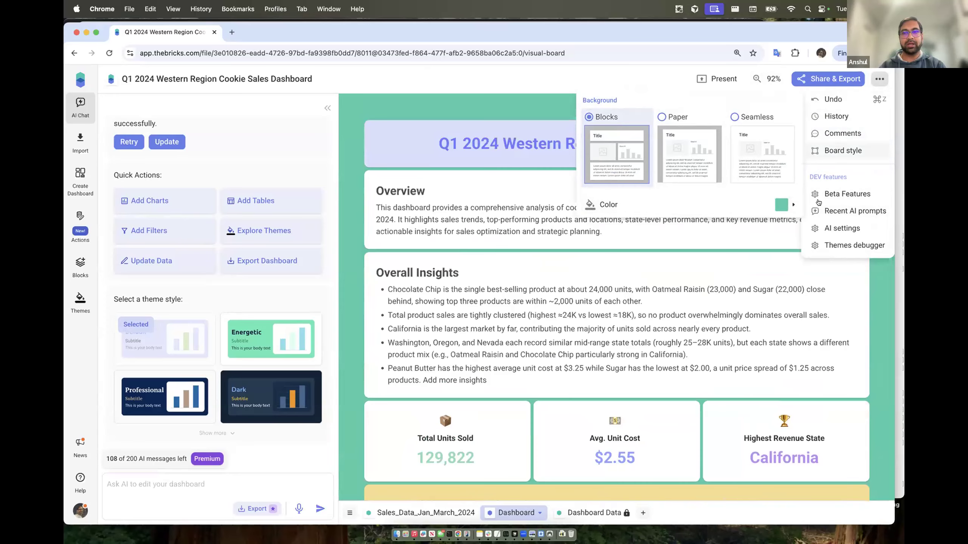
# Step: Set the board's background color back to none and leave the board style options
pyautogui.click(757, 203)
pyautogui.click(685, 229)
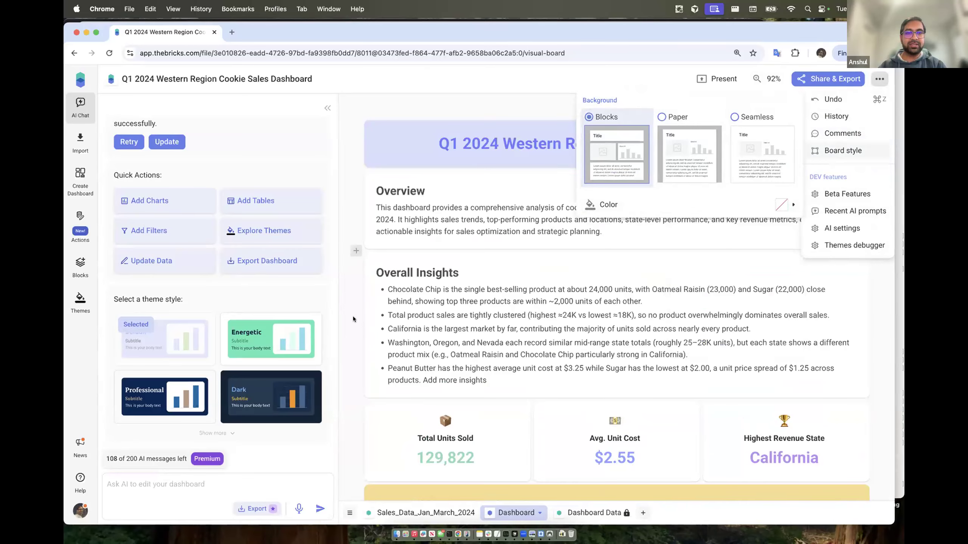
pyautogui.click(352, 316)
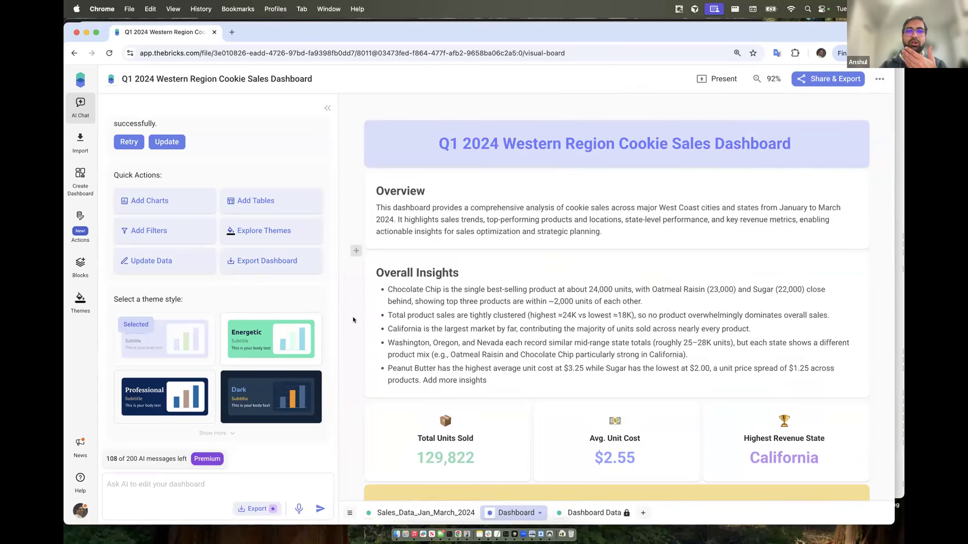
# Step: Review the dashboard's charts and tables in the Default theme, from Total Units Sold by Product to Summary of Unit Cost
pyautogui.scroll(-15, 353, 320)
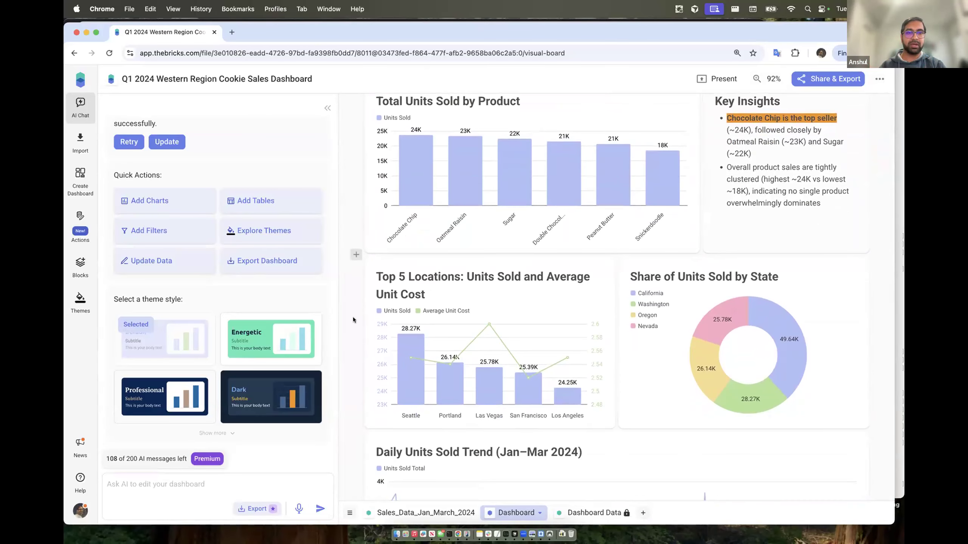
pyautogui.click(410, 329)
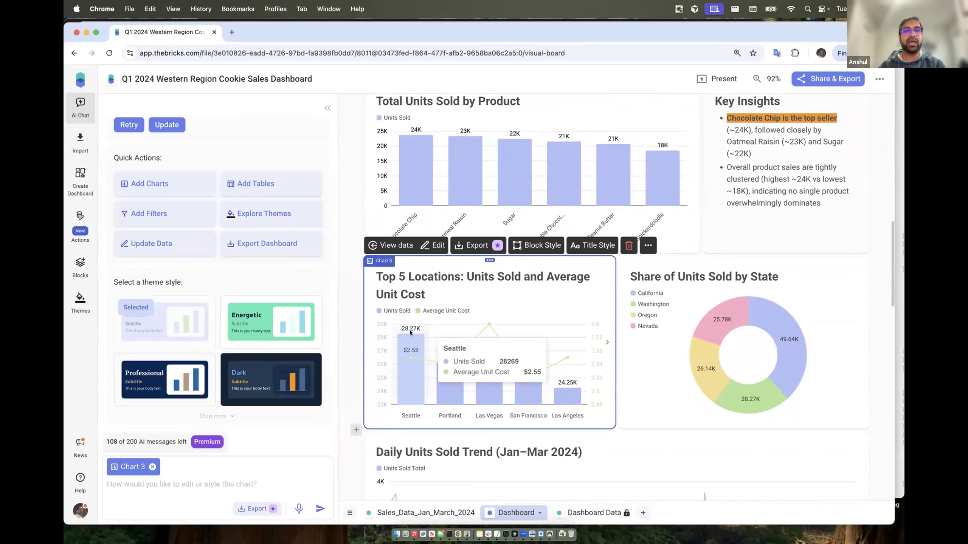
pyautogui.click(345, 346)
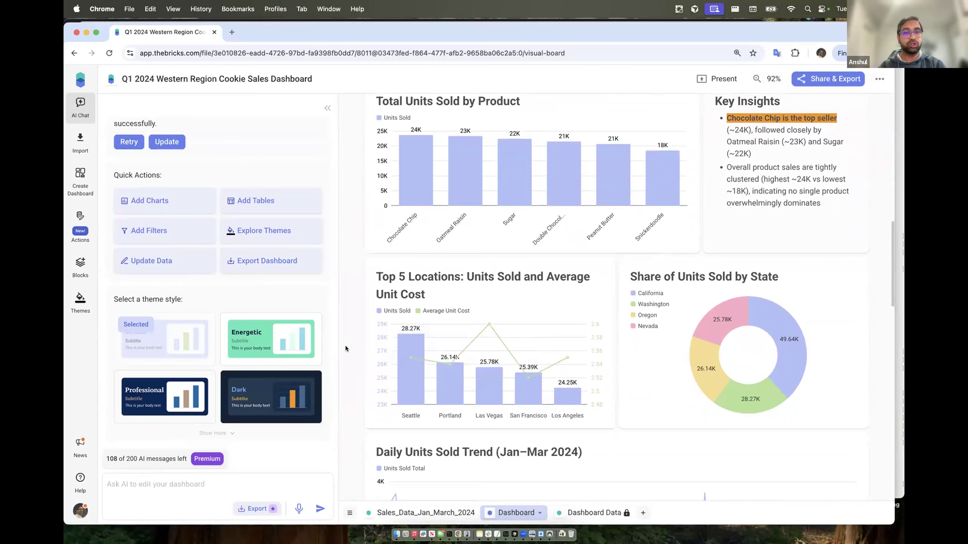
pyautogui.scroll(-10, 345, 346)
pyautogui.scroll(3, 345, 345)
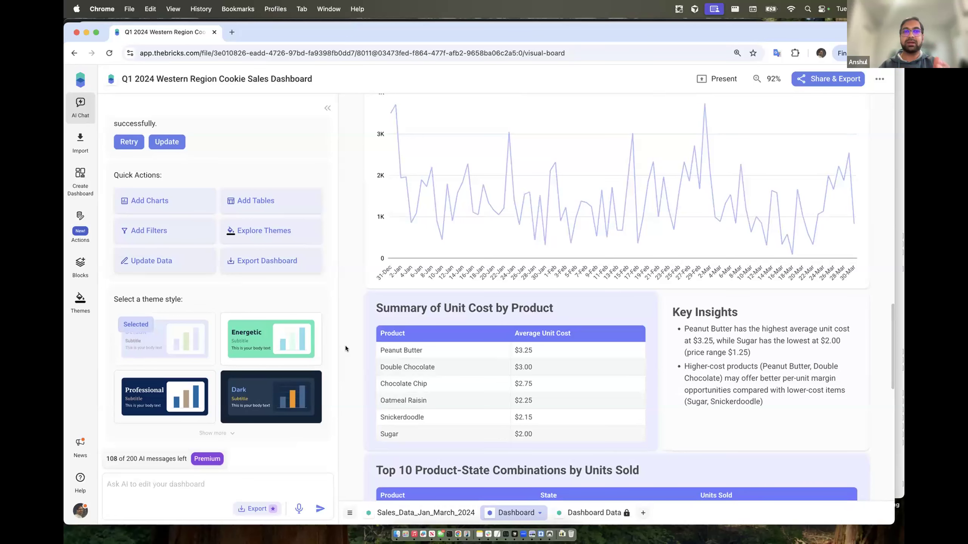
pyautogui.scroll(3, 339, 275)
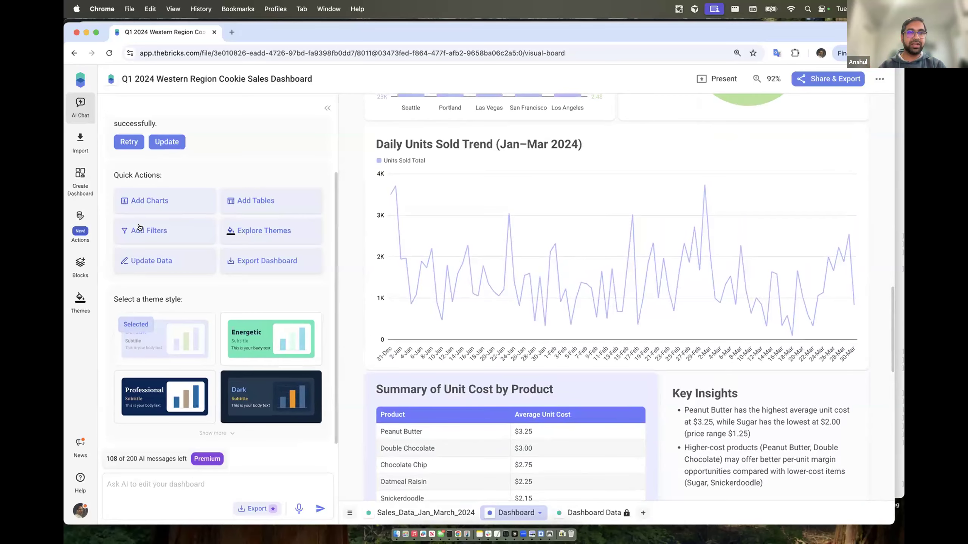
pyautogui.click(78, 109)
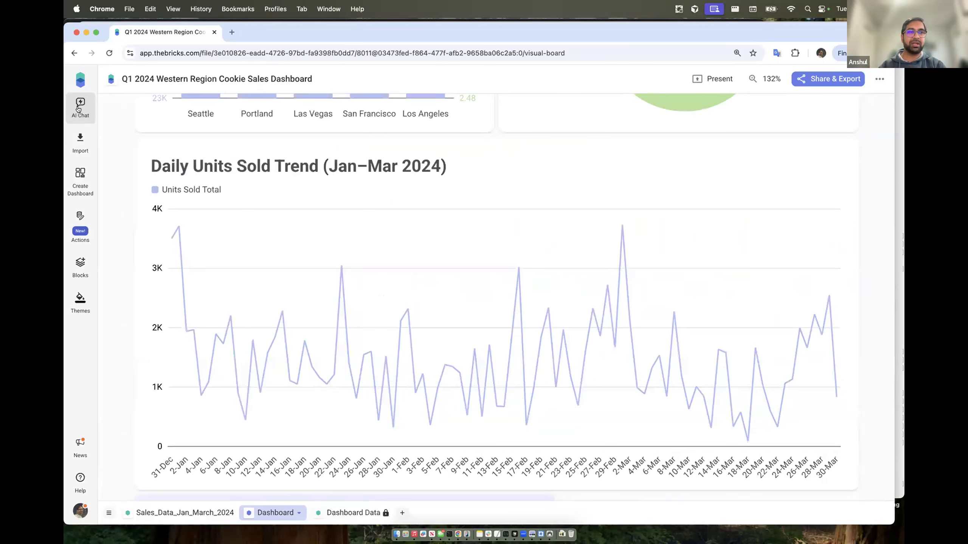
pyautogui.click(78, 109)
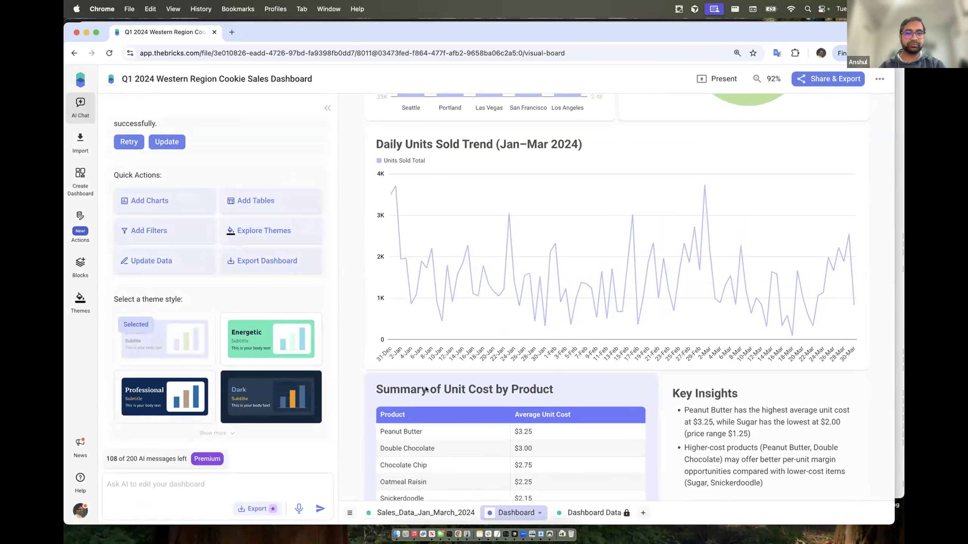
# Step: Send the AI the prompt "Create a chart from Table_01 for product vs total sales in a pie chart"
pyautogui.scroll(-10, 426, 389)
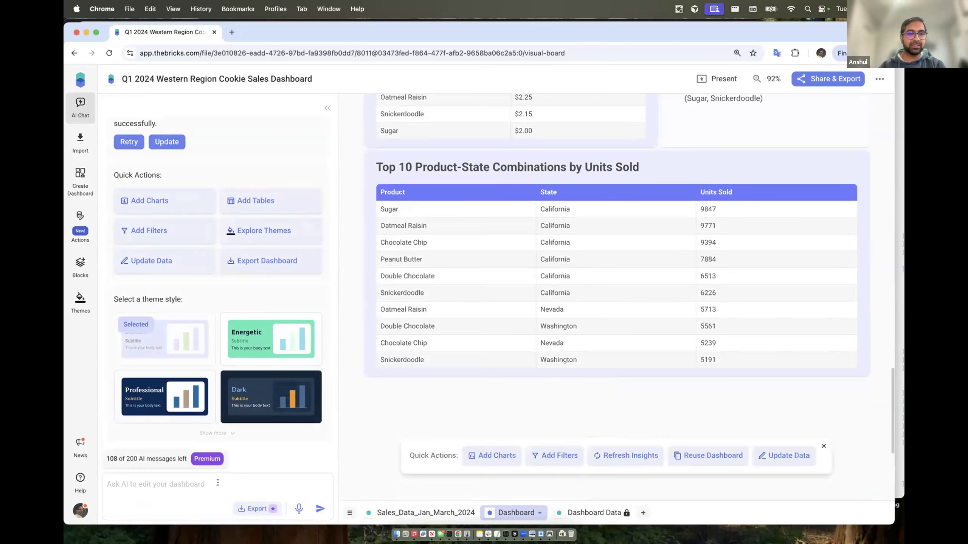
pyautogui.write('Createa')
pyautogui.press('BackSpace')
pyautogui.press('BackSpace')
pyautogui.write('a chart from Table_01 ')
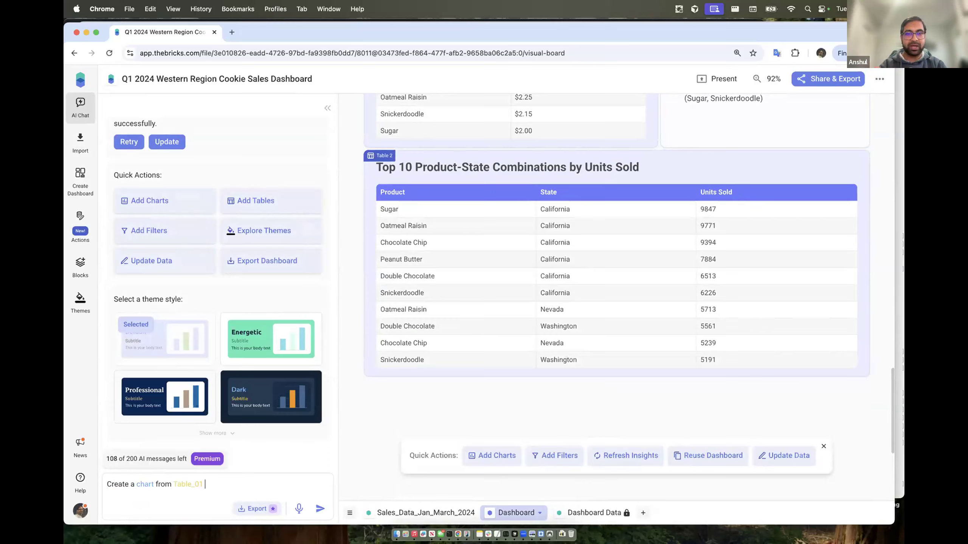
pyautogui.write('for prodyuct ')
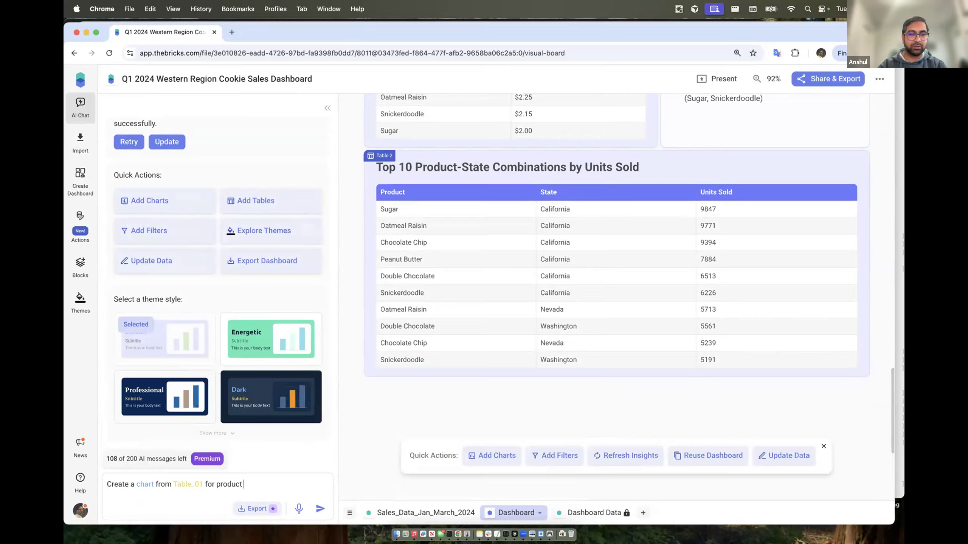
pyautogui.write('vs total sales ')
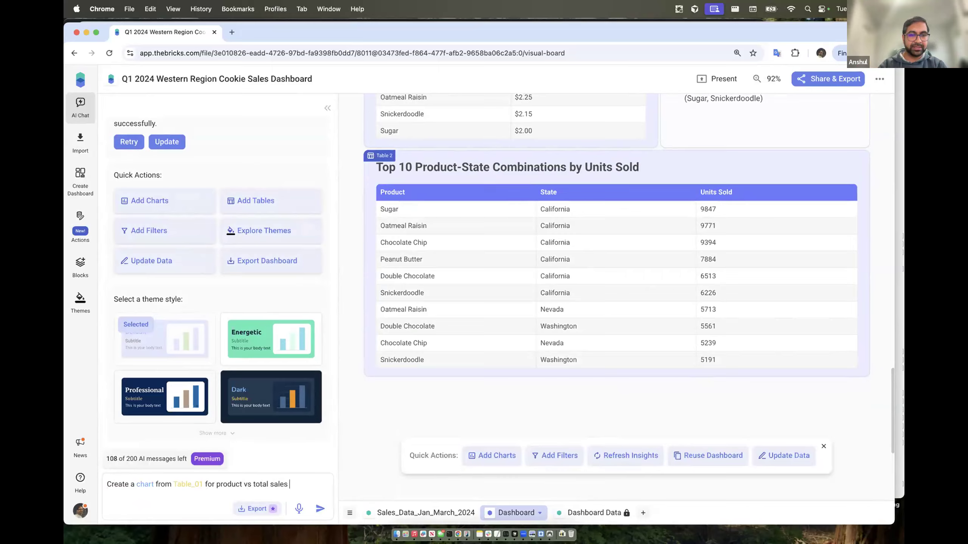
pyautogui.write(' chart')
pyautogui.press('Return')
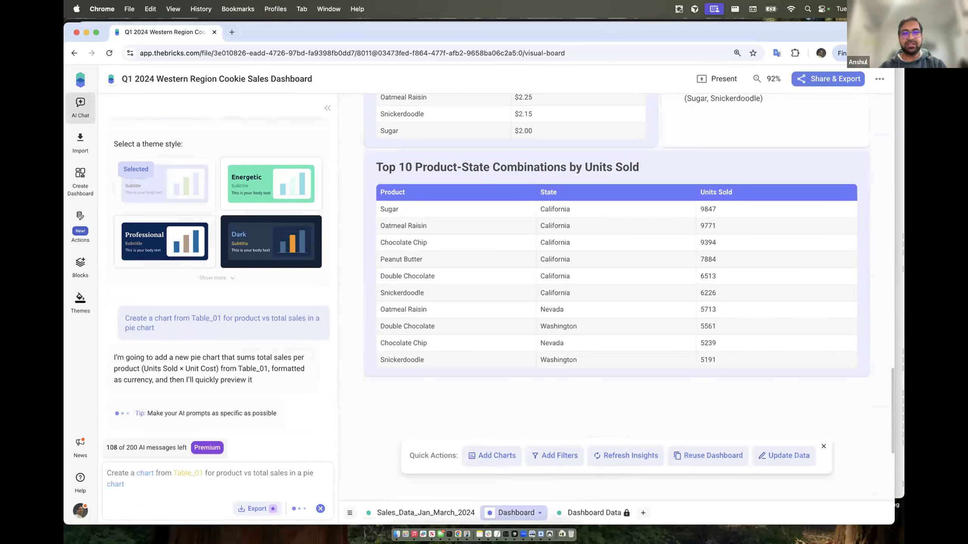
# Step: Make the new Share of Total Sales by Product pie chart block slightly taller by extending its lower edge
pyautogui.scroll(15, 528, 317)
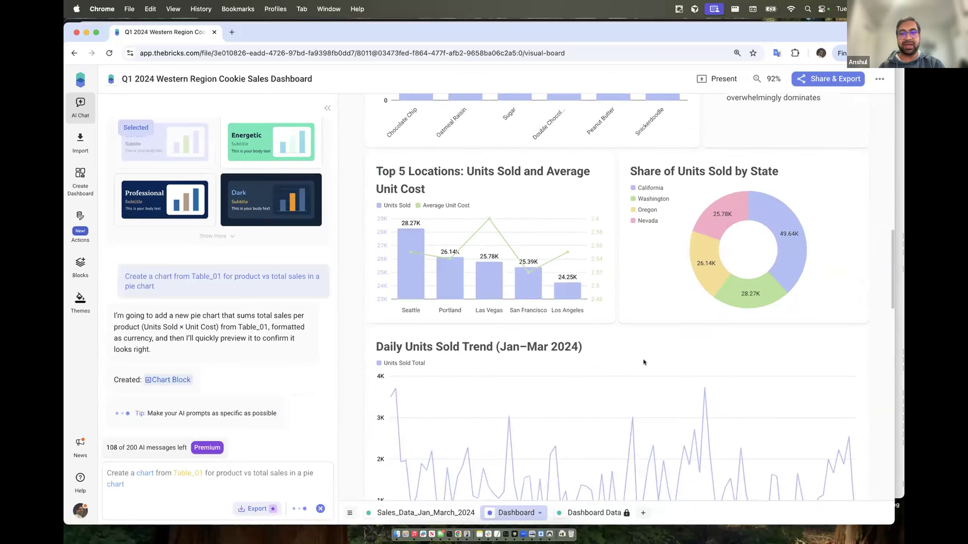
pyautogui.scroll(1, 528, 321)
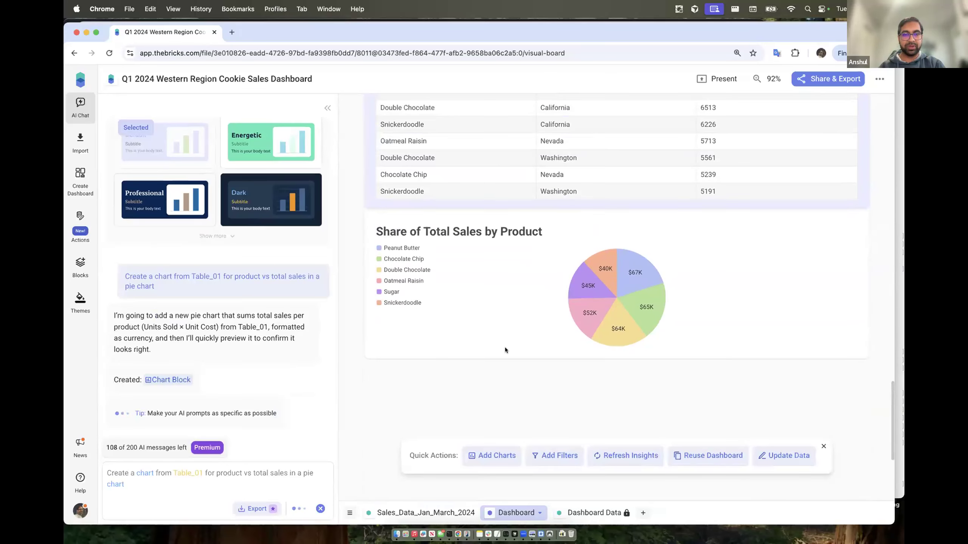
pyautogui.click(505, 347)
pyautogui.moveTo(529, 359); pyautogui.dragTo(529, 386)
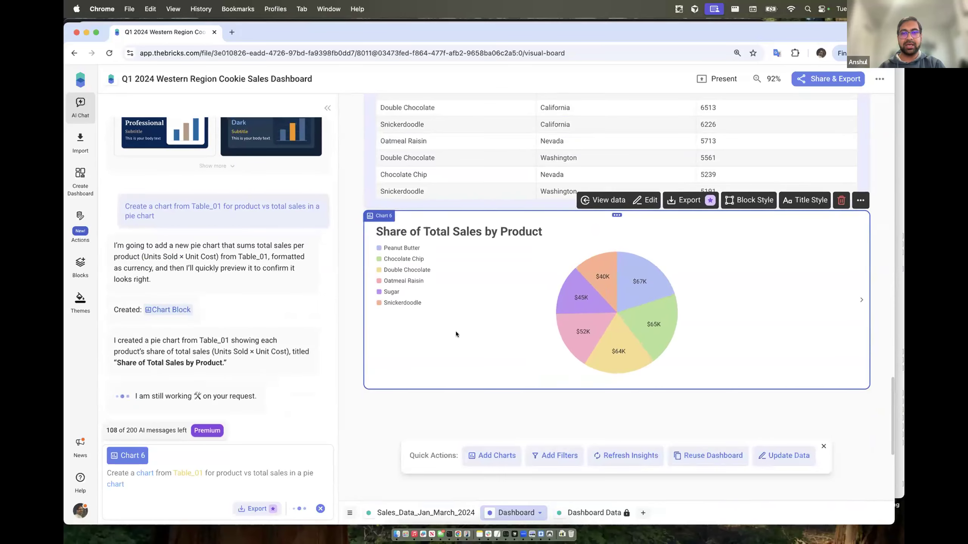
# Step: Ask the AI to "convert it to a bar chart" for the selected Share of Total Sales by Product chart
pyautogui.scroll(2, 511, 315)
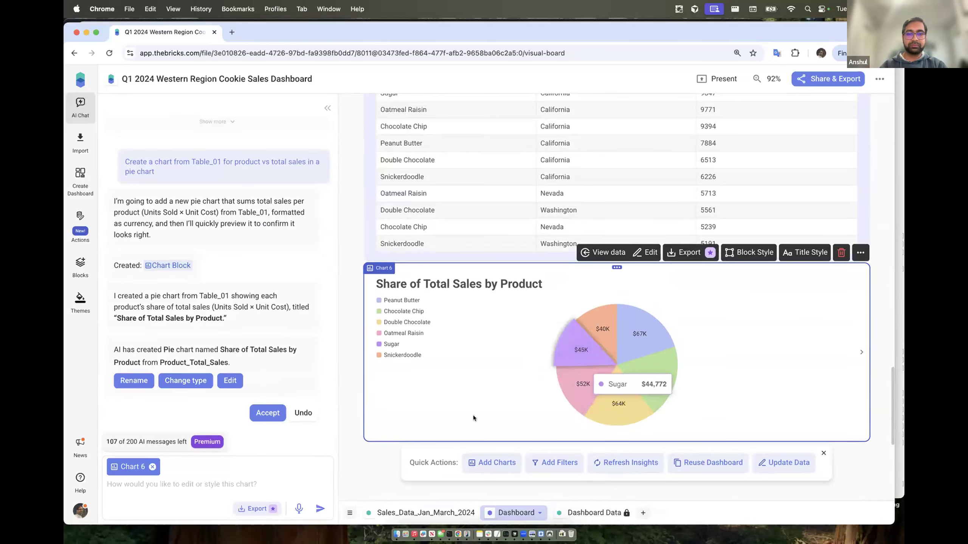
pyautogui.scroll(-2, 432, 416)
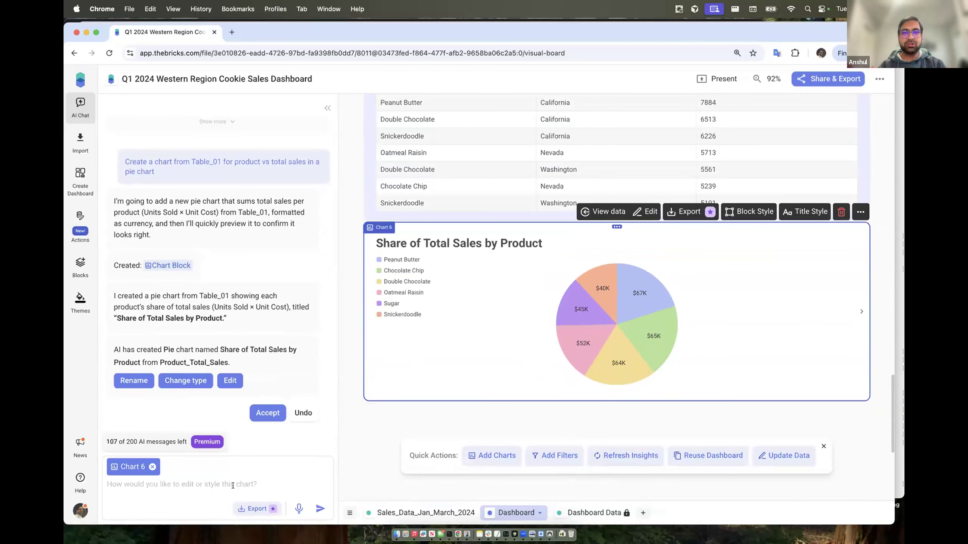
pyautogui.write('convert it to a bar chart')
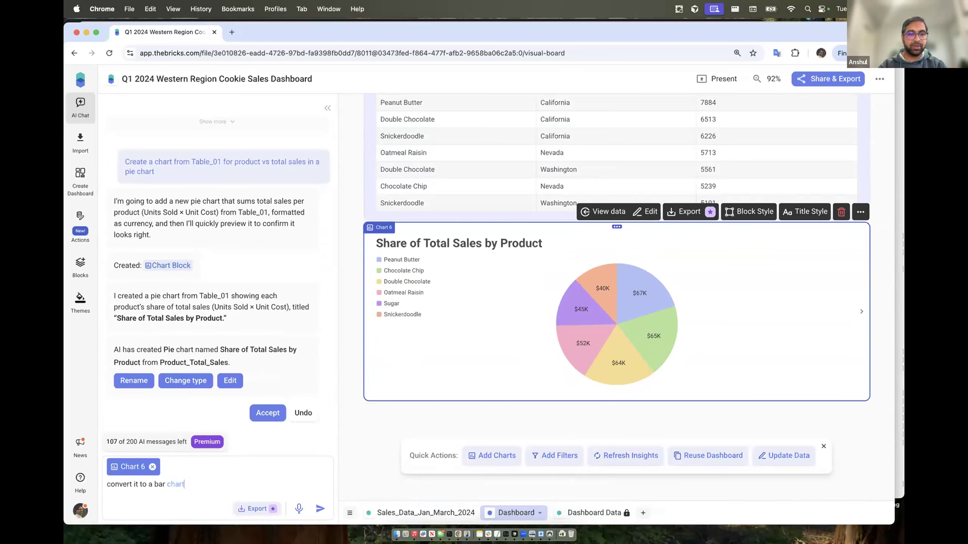
pyautogui.press('Return')
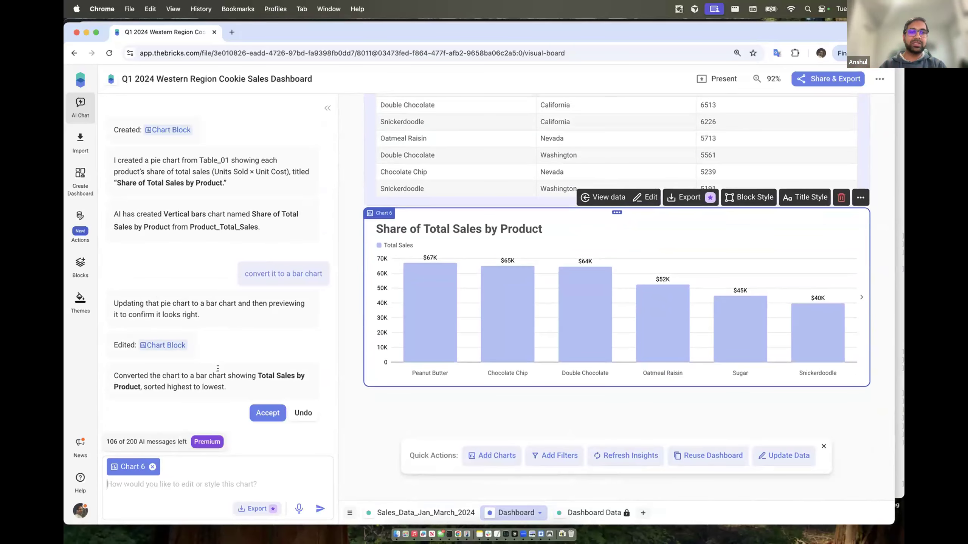
pyautogui.moveTo(473, 325)
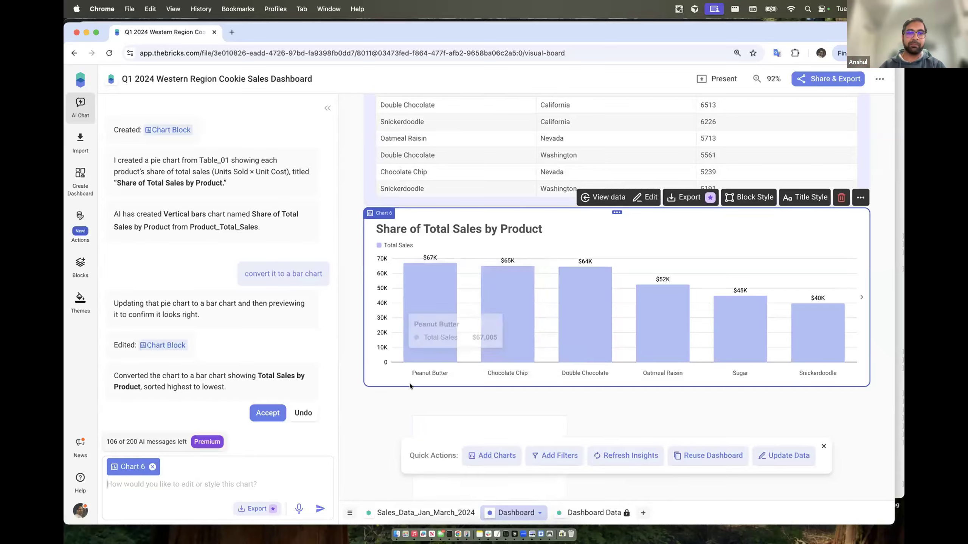
# Step: With the Share of Total Sales by Product chart selected, ask the AI to "highlight chocolate chip to be orange color"
pyautogui.click(348, 357)
pyautogui.scroll(-2, 348, 357)
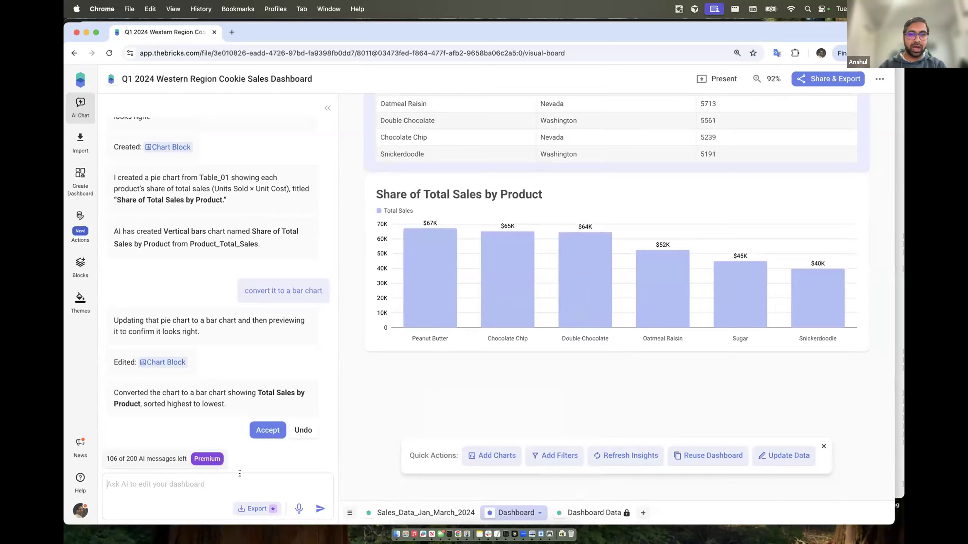
pyautogui.write('/')
pyautogui.press('BackSpace')
pyautogui.write('hi')
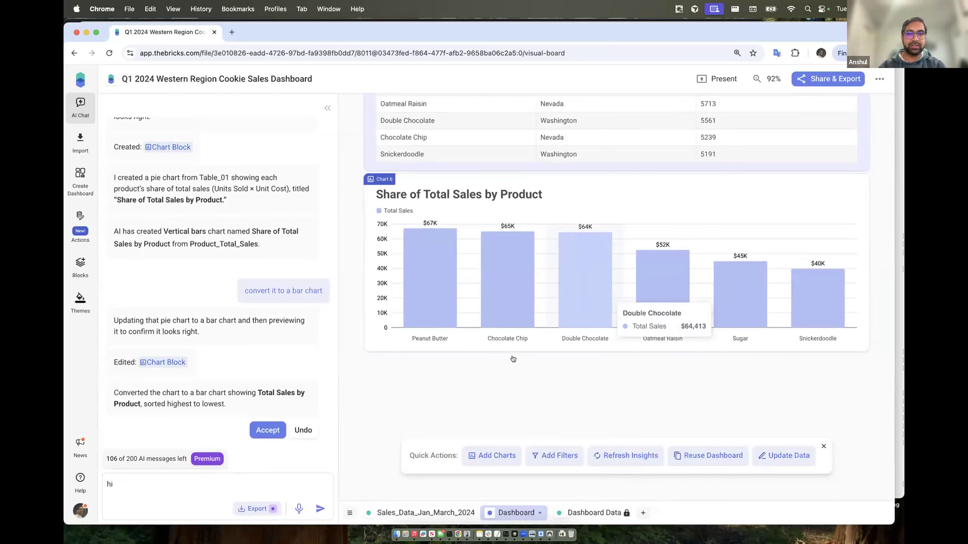
pyautogui.click(610, 298)
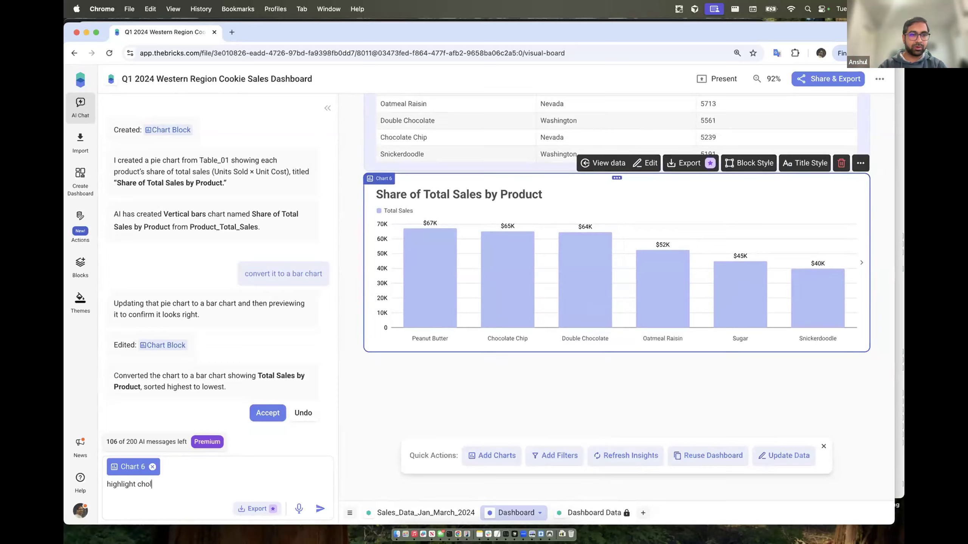
pyautogui.write('ghlight chocolate chip')
pyautogui.write('rgange')
pyautogui.press('BackSpace')
pyautogui.press('BackSpace')
pyautogui.press('BackSpace')
pyautogui.press('BackSpace')
pyautogui.press('BackSpace')
pyautogui.write('a')
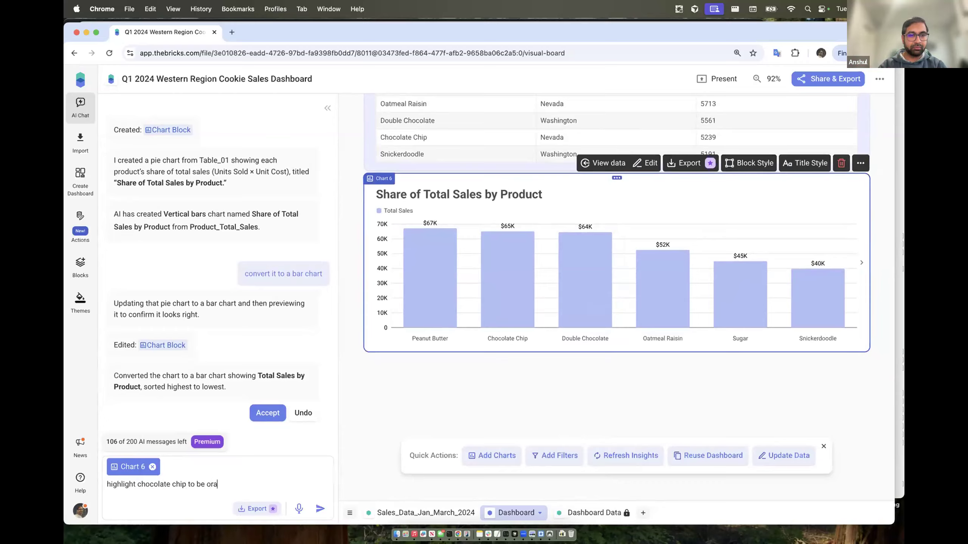
pyautogui.write('nge color')
pyautogui.press('Return')
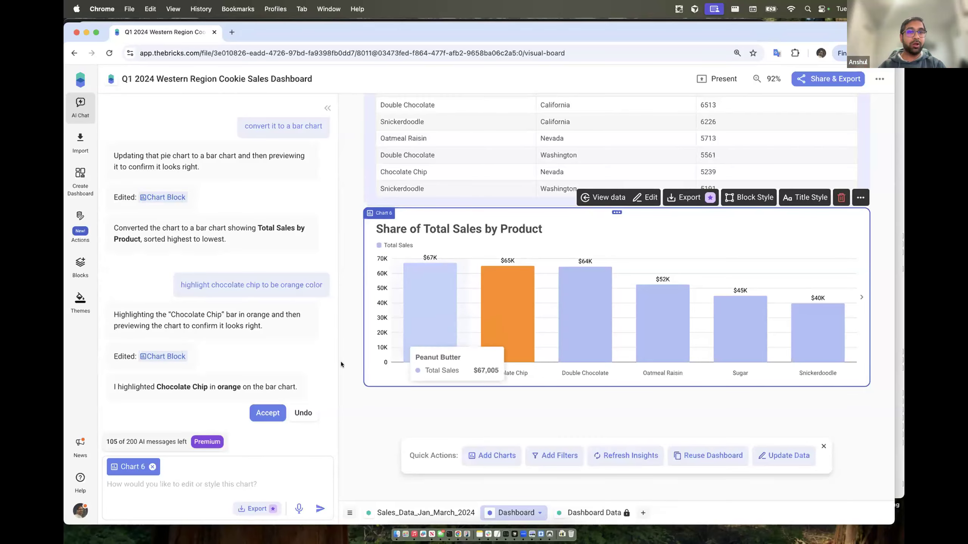
# Step: Move the Share of Total Sales by Product chart up to sit directly above the Daily Units Sold Trend chart
pyautogui.moveTo(404, 347)
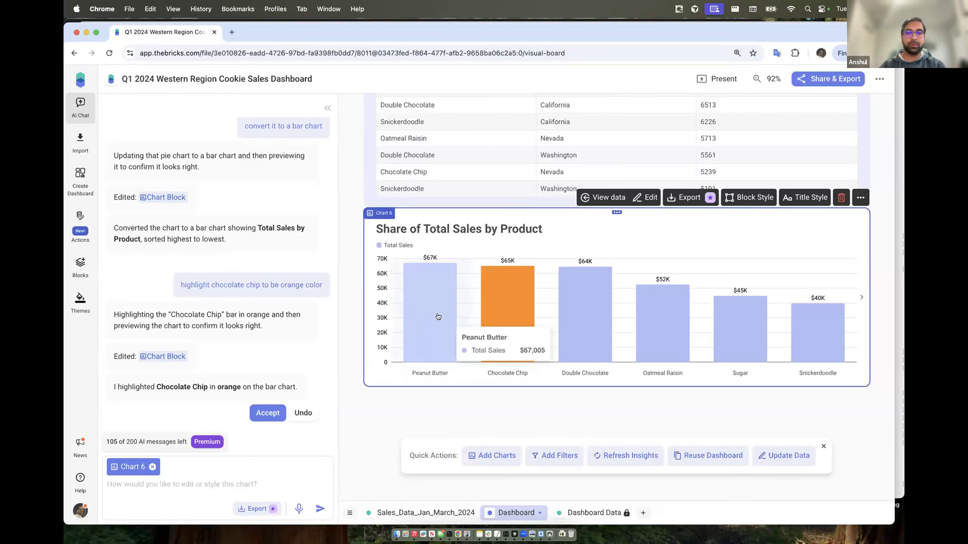
pyautogui.scroll(2, 419, 323)
pyautogui.click(526, 247)
pyautogui.moveTo(527, 250); pyautogui.dragTo(617, 344)
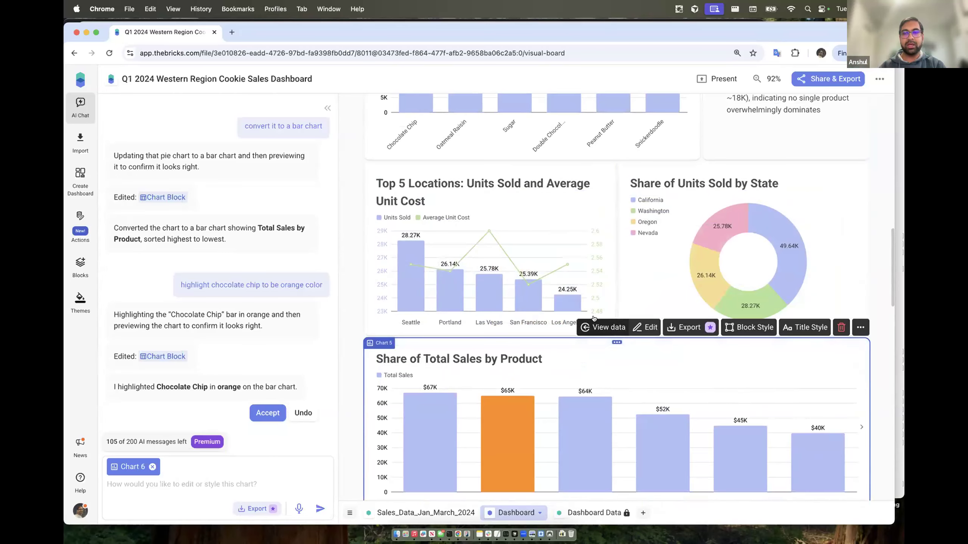
# Step: Narrow the Share of Total Sales by Product chart to about three quarters of the row and generate insights for it
pyautogui.scroll(-5, 827, 261)
pyautogui.moveTo(868, 287); pyautogui.dragTo(743, 274)
pyautogui.click(733, 237)
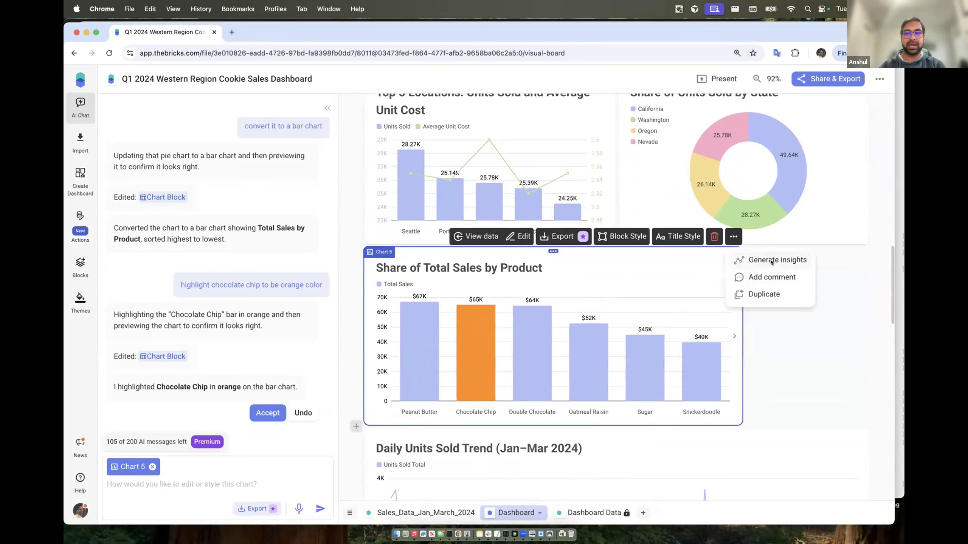
pyautogui.click(771, 261)
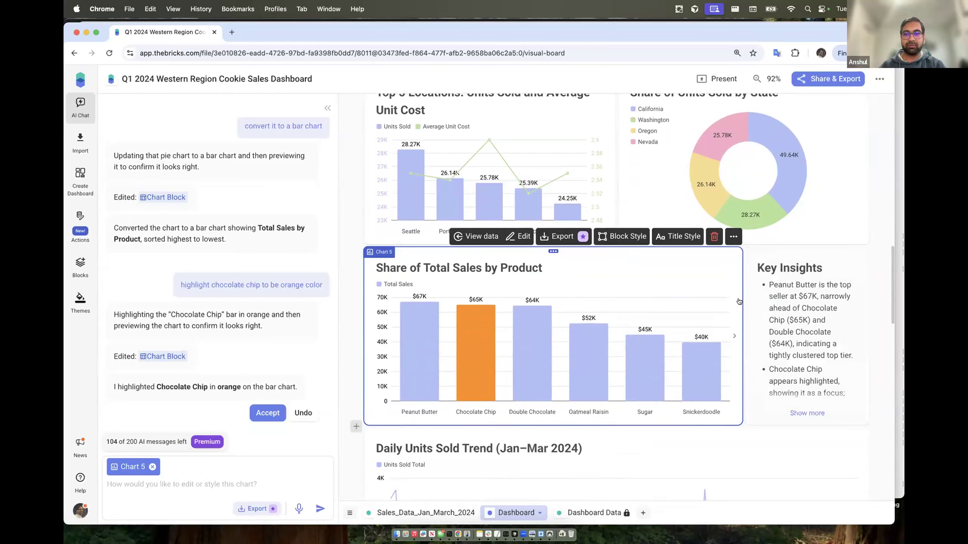
# Step: Widen the Key Insights block beside the sales chart to about a third of the row and expand its full text
pyautogui.click(747, 331)
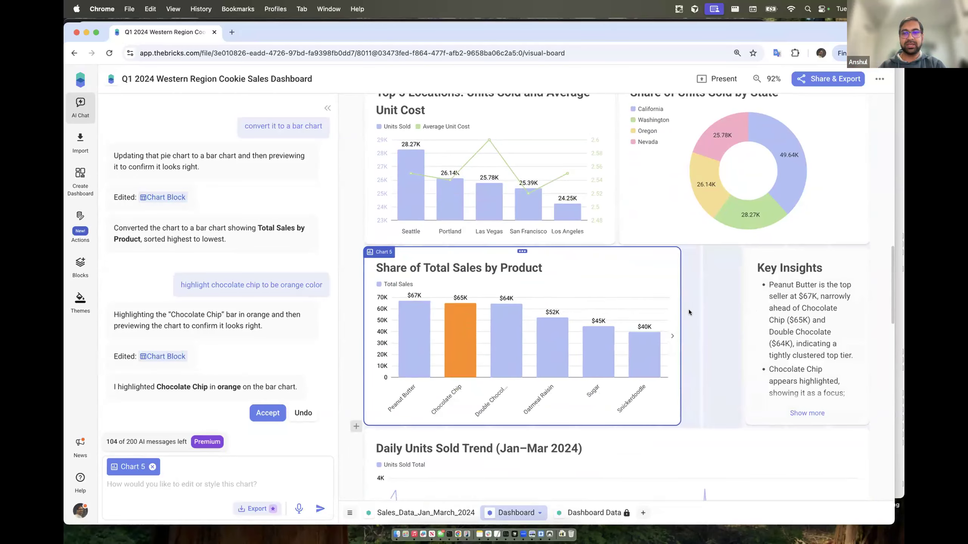
pyautogui.moveTo(746, 331); pyautogui.dragTo(696, 323)
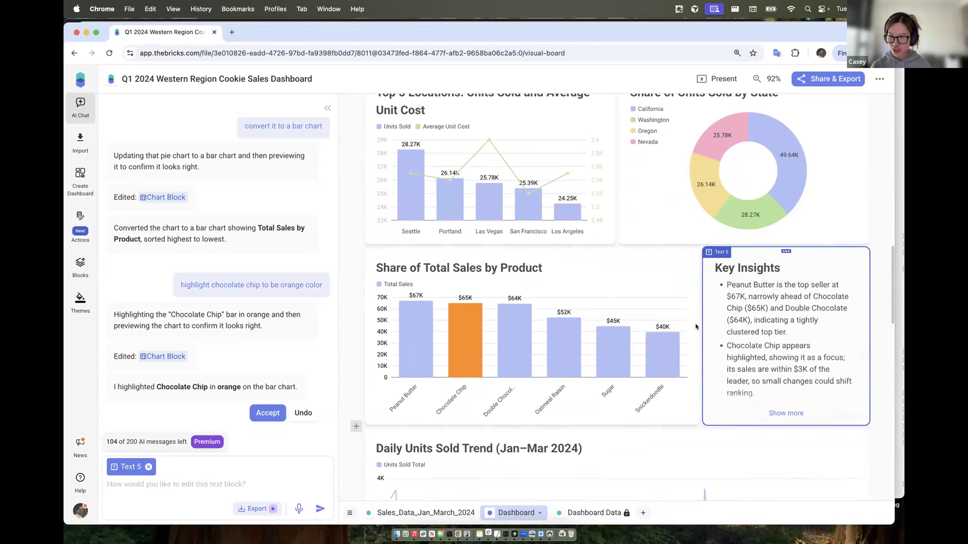
pyautogui.click(768, 412)
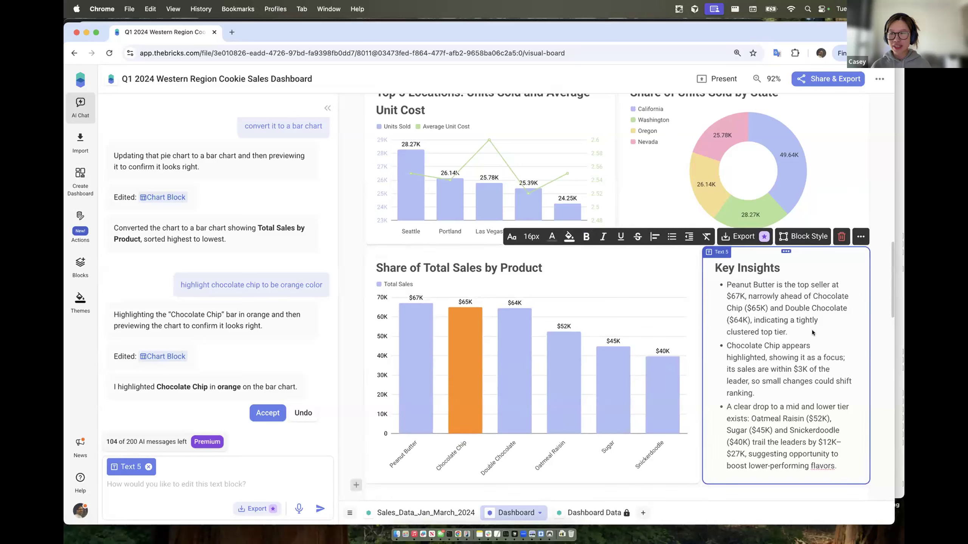
# Step: Try the Horizontal bars type for the Share of Total Sales by Product chart, and discard the edit without saving to the board
pyautogui.click(602, 293)
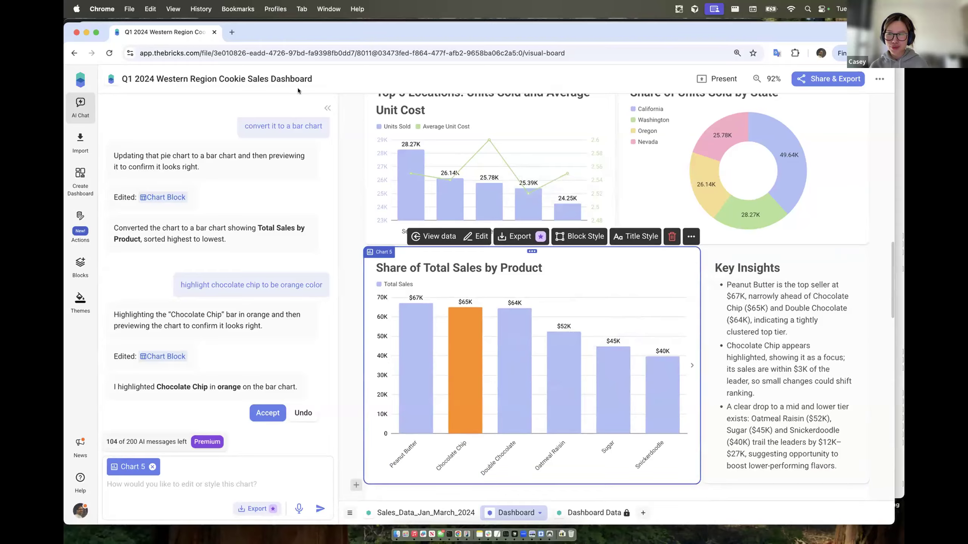
pyautogui.click(476, 236)
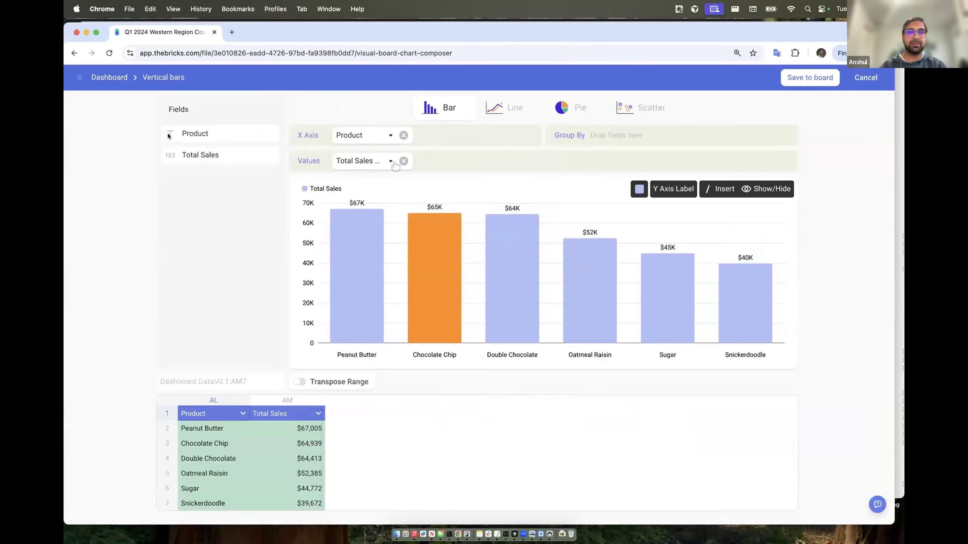
pyautogui.click(462, 109)
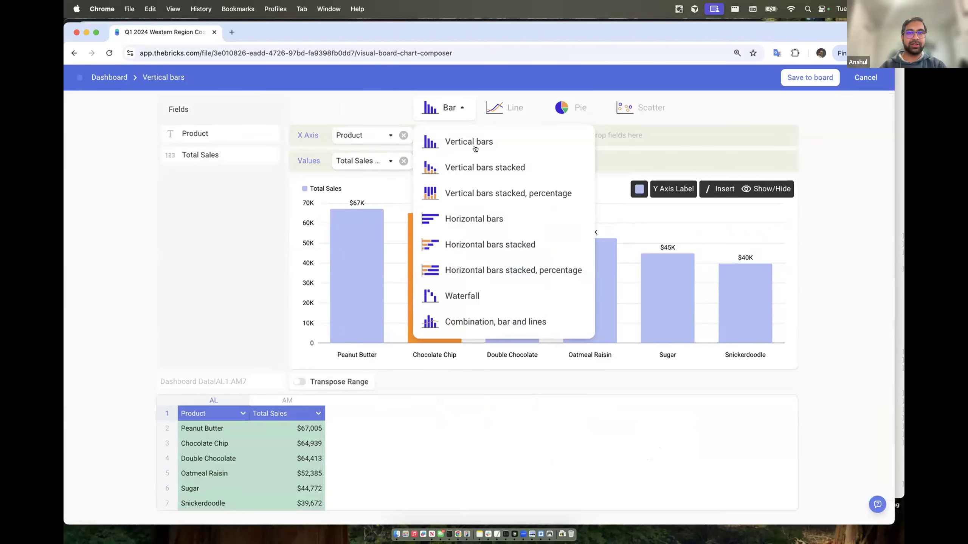
pyautogui.click(462, 220)
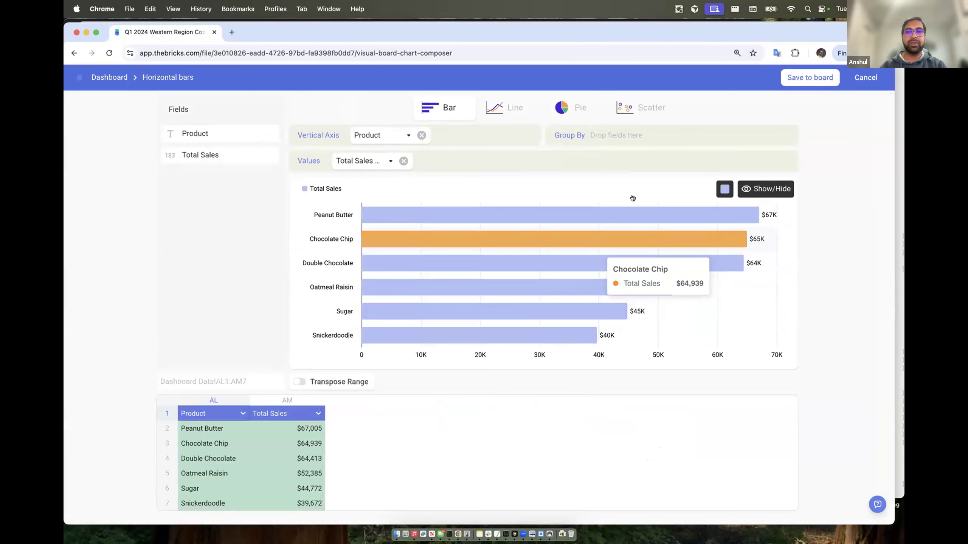
pyautogui.click(762, 189)
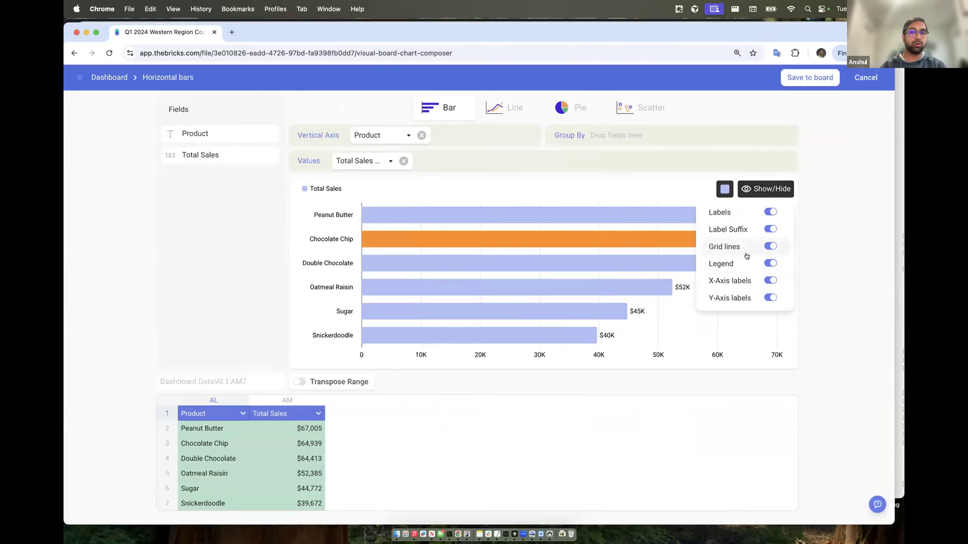
pyautogui.click(840, 247)
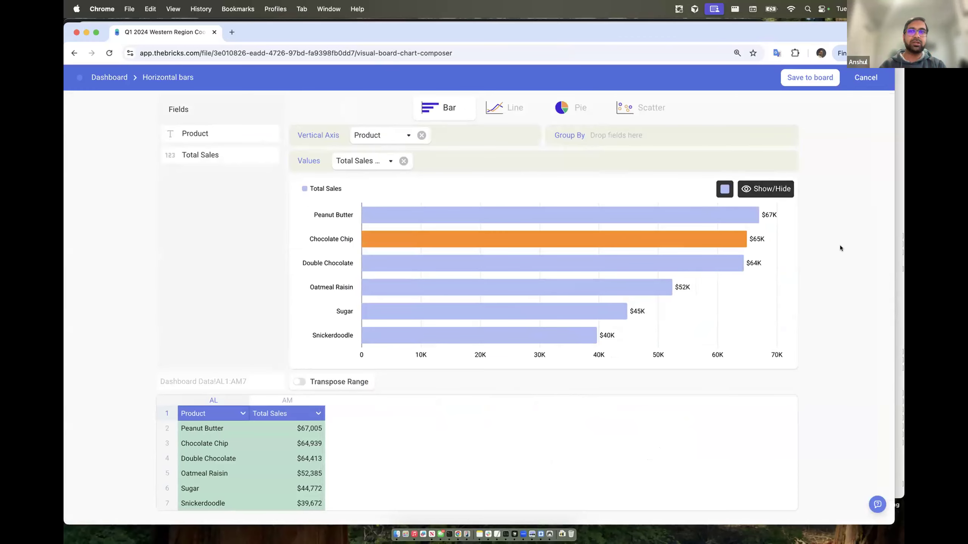
pyautogui.click(863, 79)
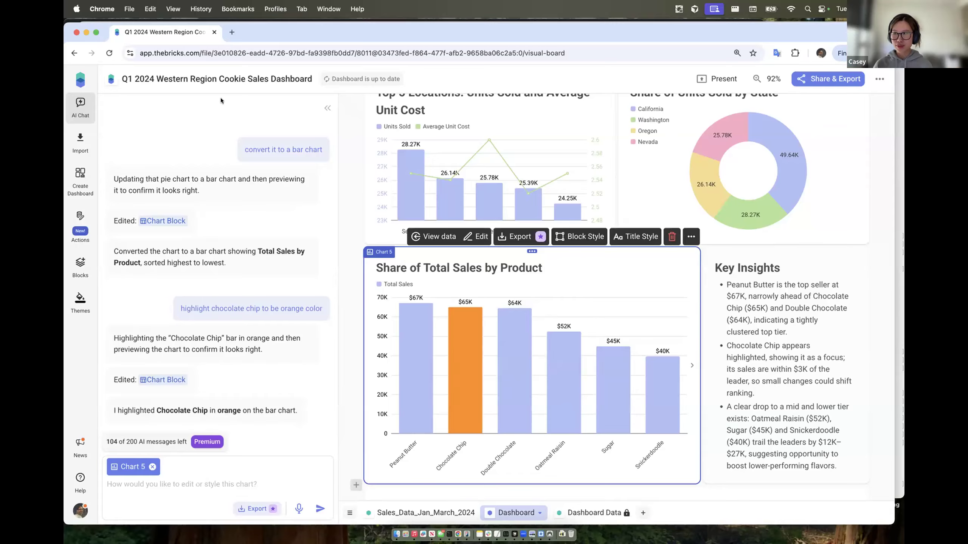
pyautogui.click(342, 237)
pyautogui.scroll(2, 342, 236)
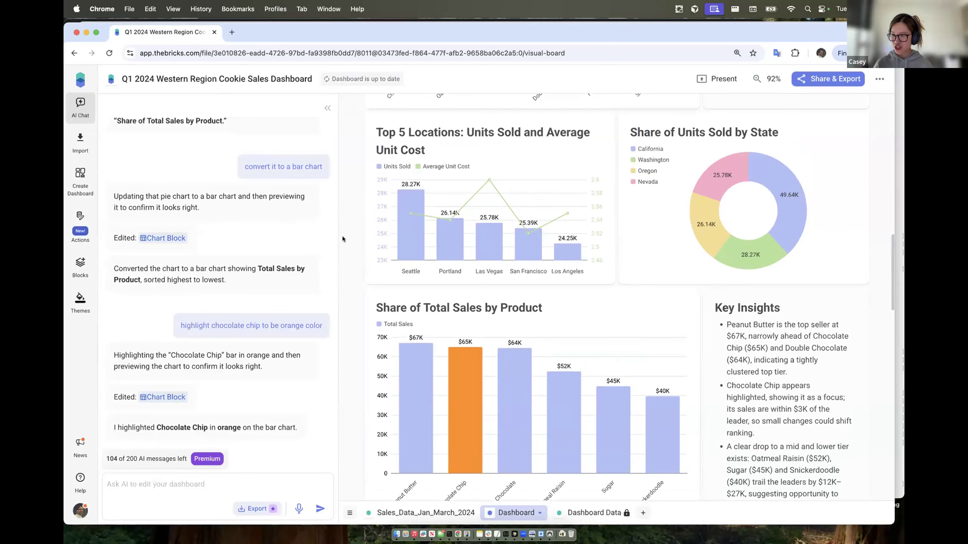
pyautogui.scroll(10, 342, 236)
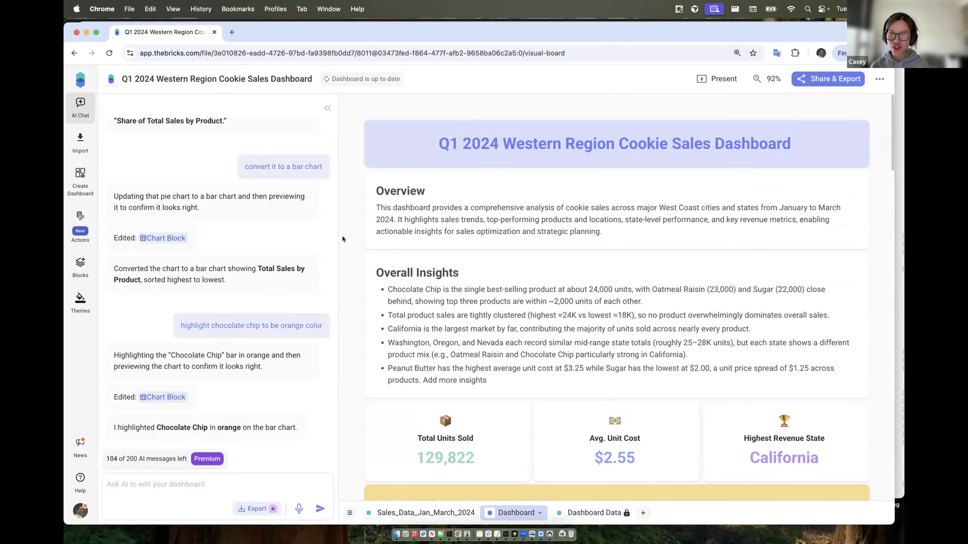
pyautogui.scroll(-10, 355, 315)
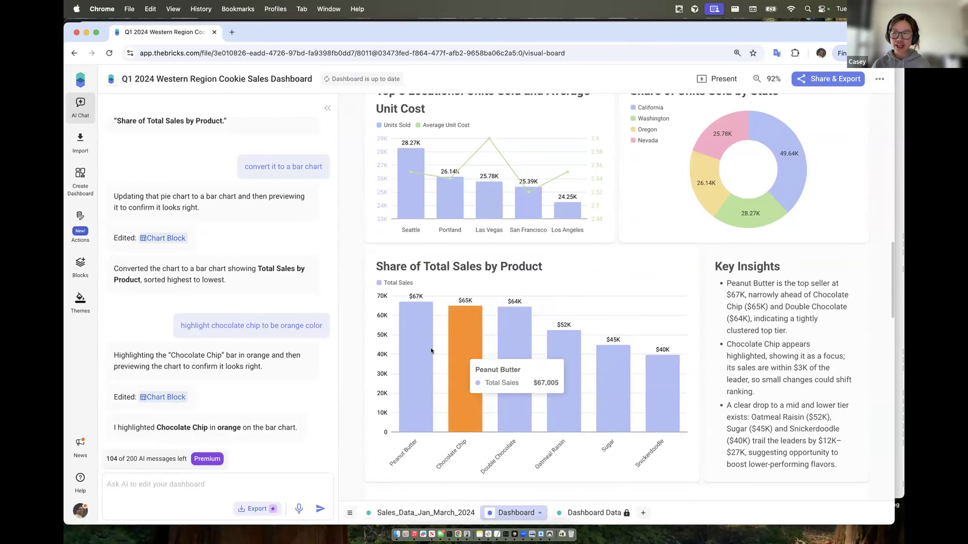
pyautogui.scroll(-1, 346, 385)
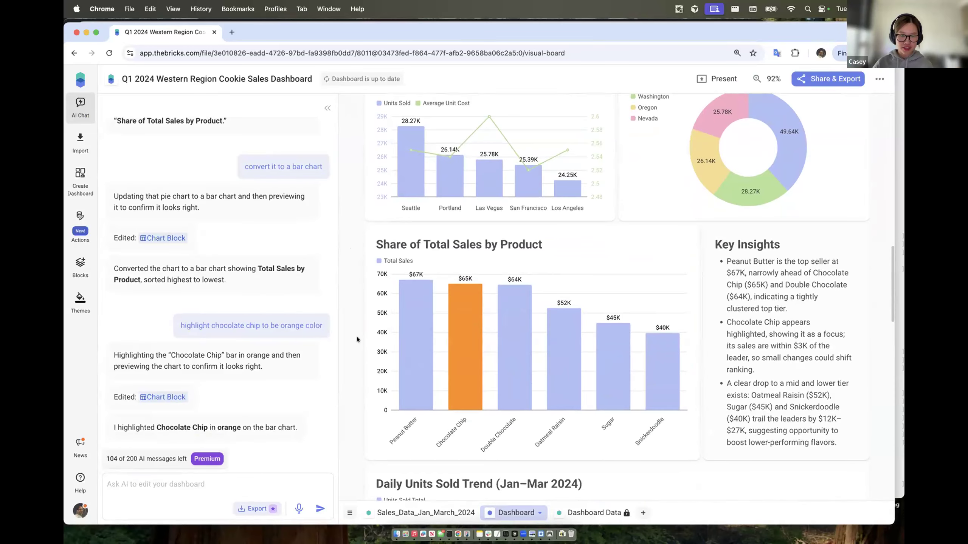
pyautogui.scroll(1, 348, 328)
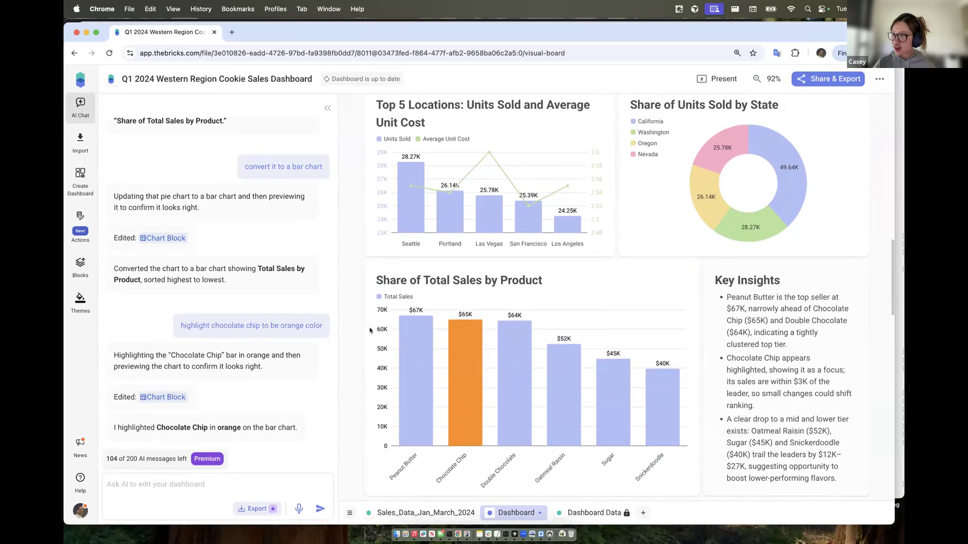
pyautogui.scroll(10, 348, 324)
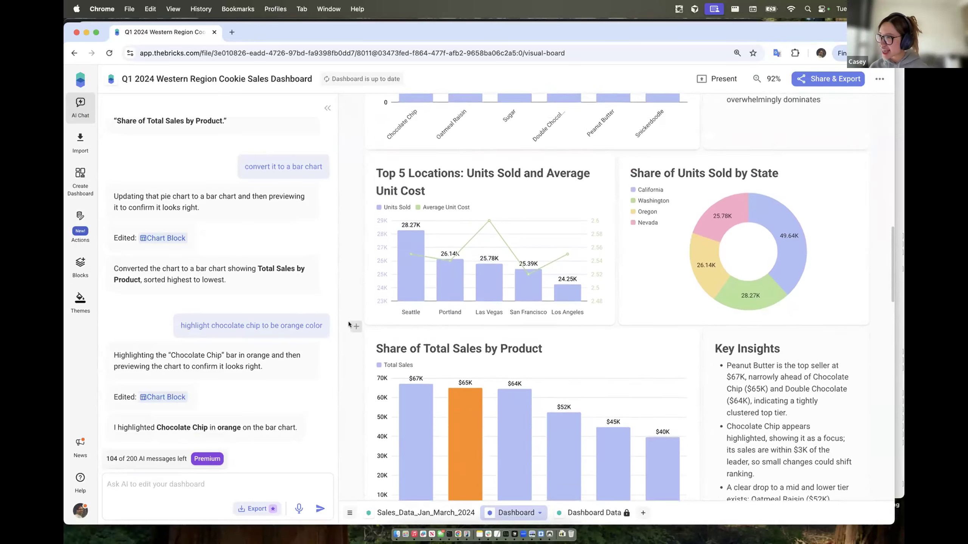
pyautogui.scroll(1, 348, 324)
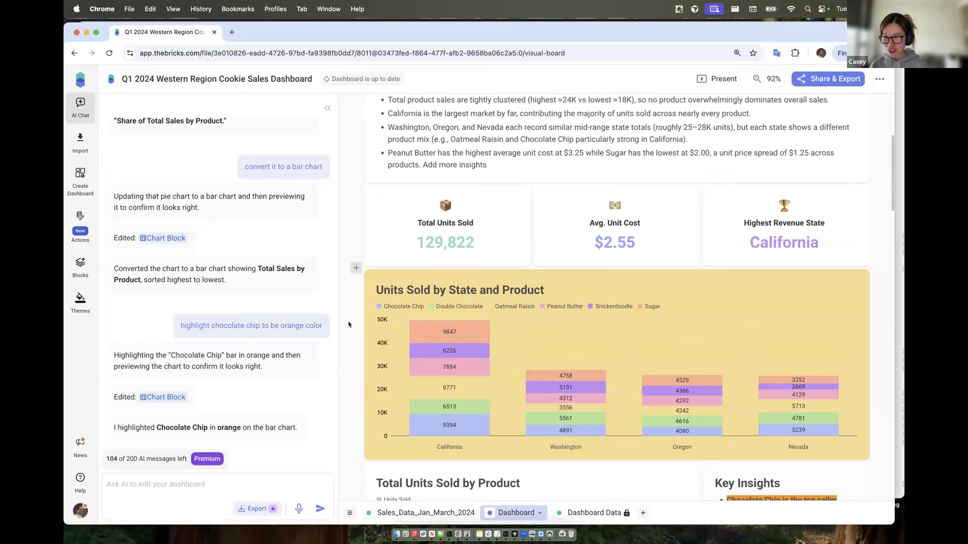
# Step: Return to the home page and attach Sales_Data_Jan_March_2024.csv and Sales_Data_April_2024.csv for a new dashboard
pyautogui.click(80, 77)
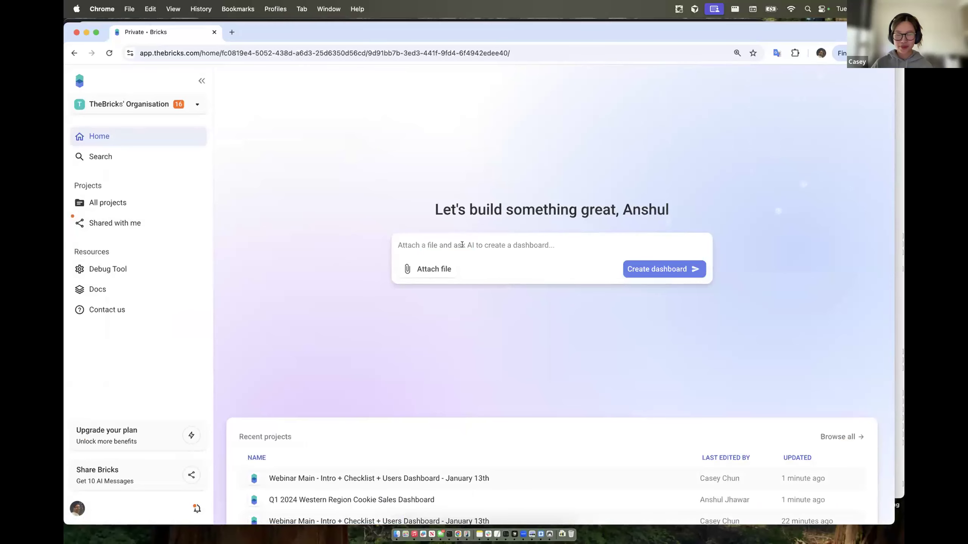
pyautogui.click(434, 270)
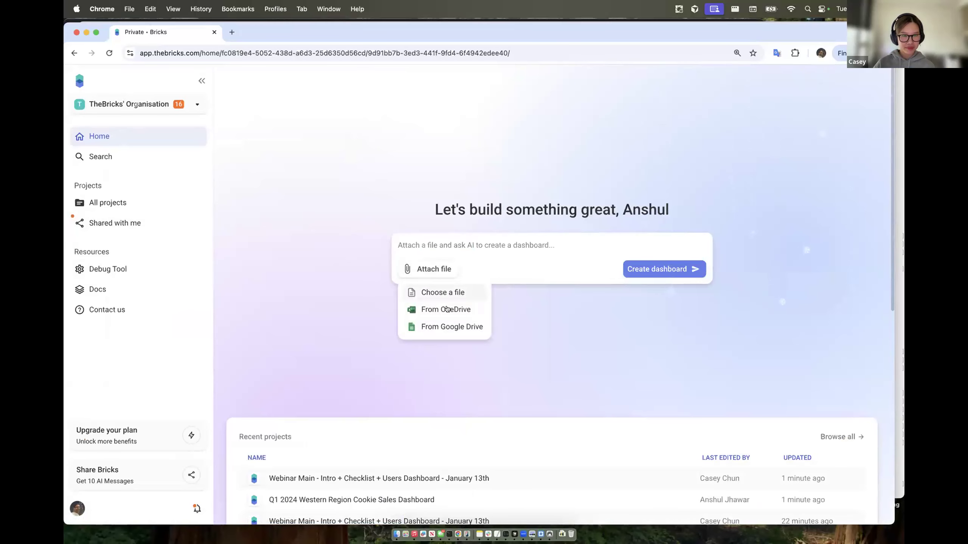
pyautogui.click(447, 290)
pyautogui.click(406, 242)
pyautogui.click(406, 234)
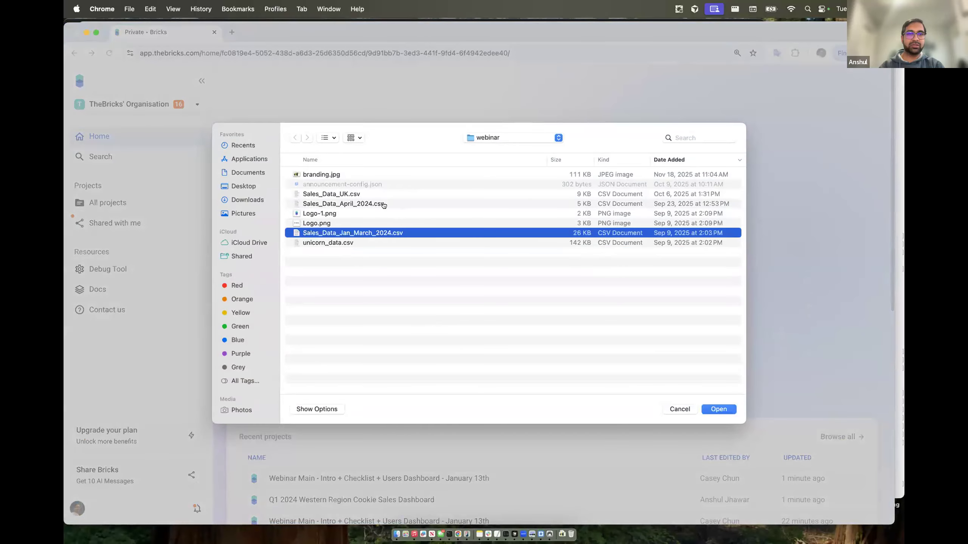
pyautogui.keyDown('super'); pyautogui.click(377, 203); pyautogui.keyUp('super')
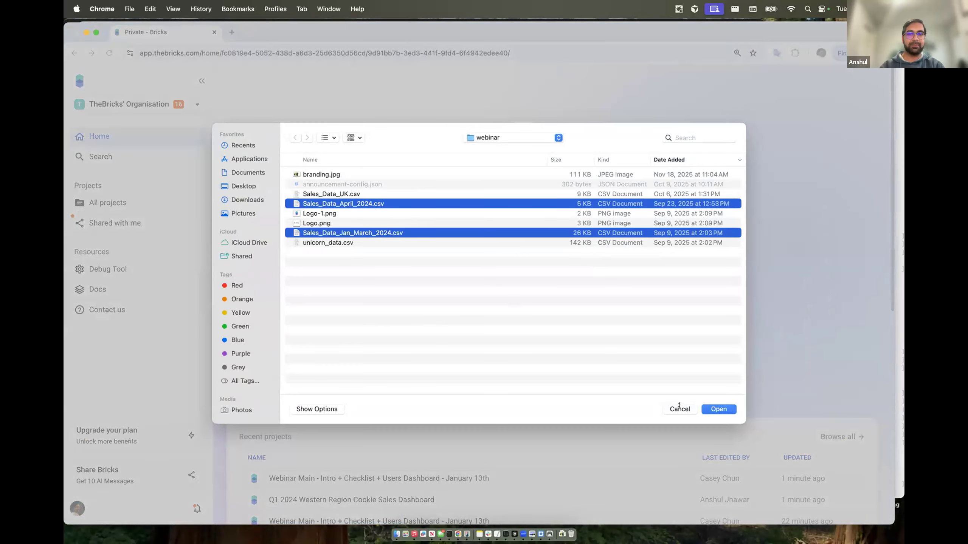
pyautogui.press('Return')
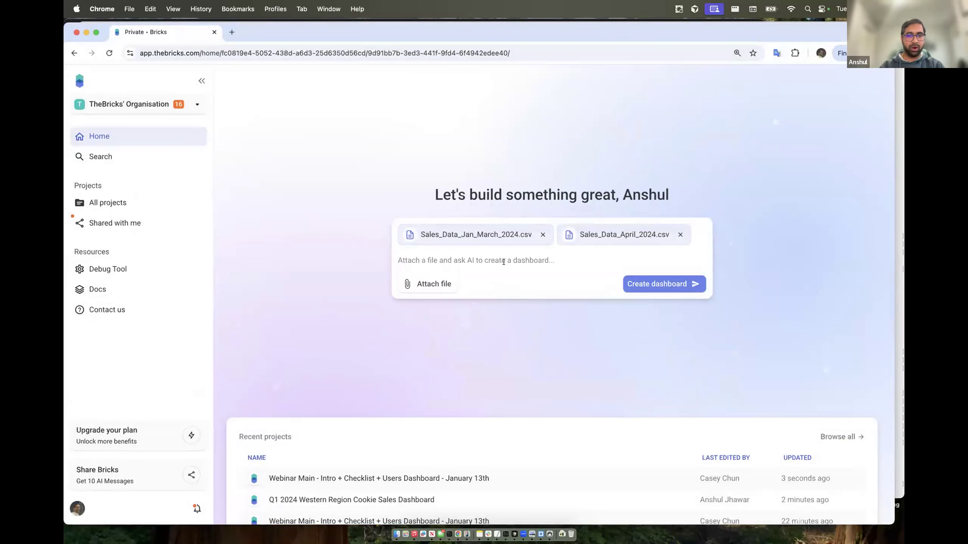
# Step: Generate a dashboard from the two attached files with the prompt "Compare different months"
pyautogui.write('Compare ')
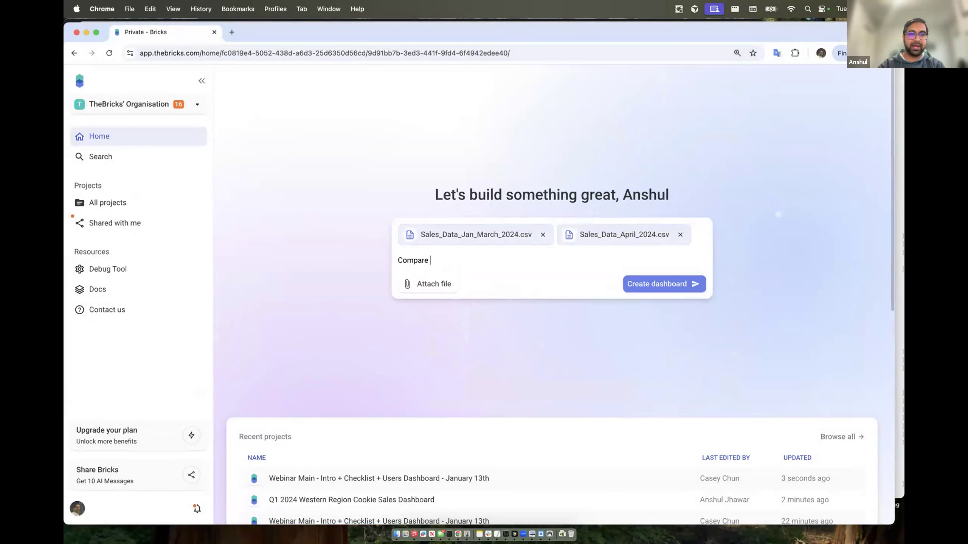
pyautogui.write('different monts')
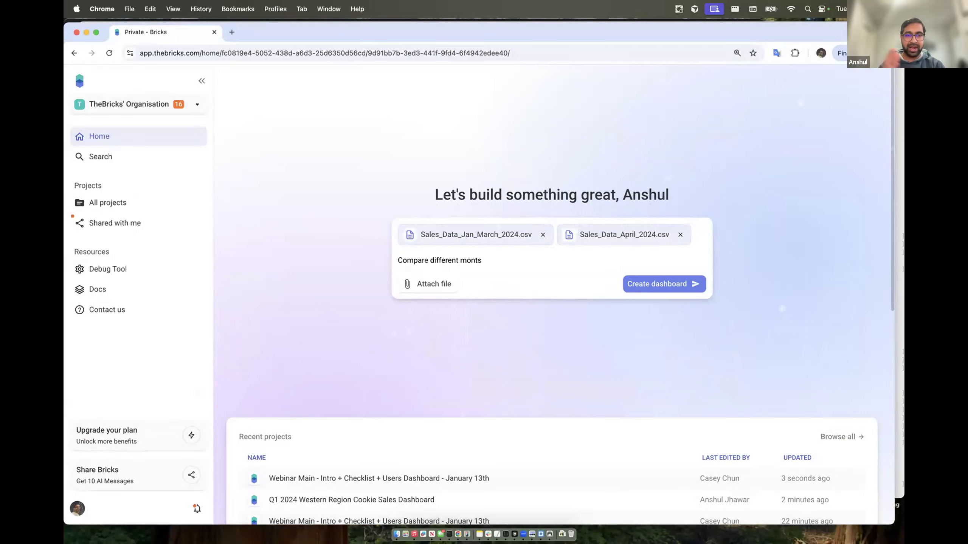
pyautogui.press('BackSpace')
pyautogui.write('hs')
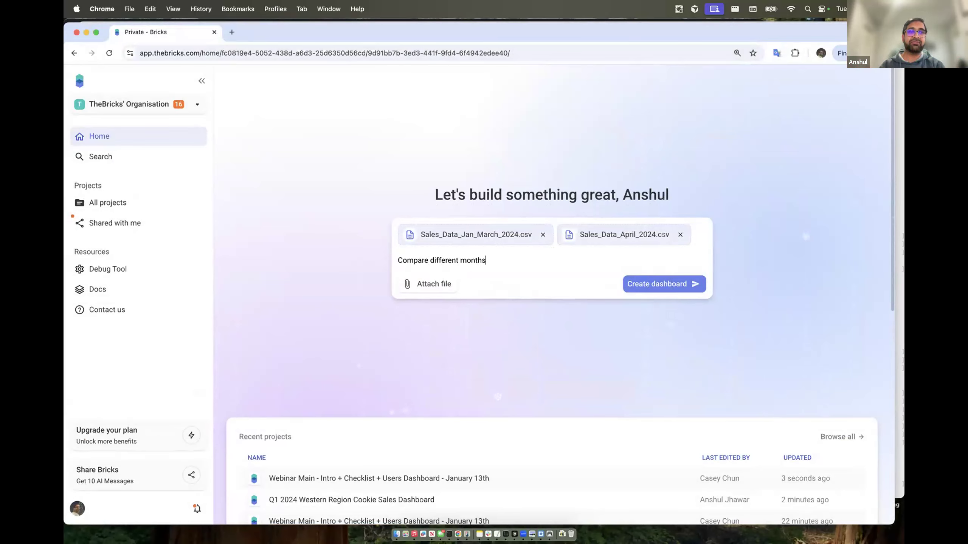
pyautogui.click(651, 284)
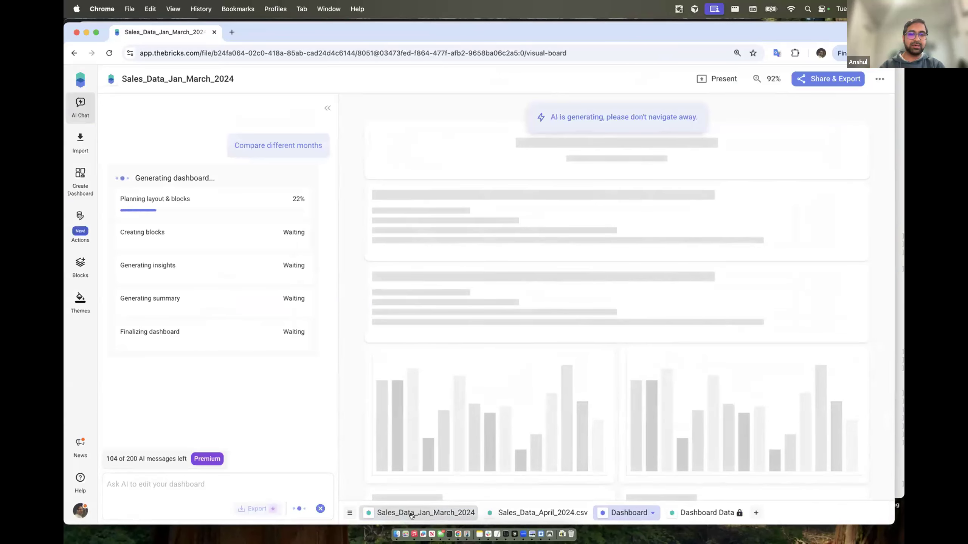
# Step: Inspect the source tables in the Sales_Data_Jan_March_2024 and Sales_Data_April_2024.csv sheets while the dashboard is generated
pyautogui.click(423, 513)
pyautogui.click(563, 270)
pyautogui.scroll(-2, 530, 316)
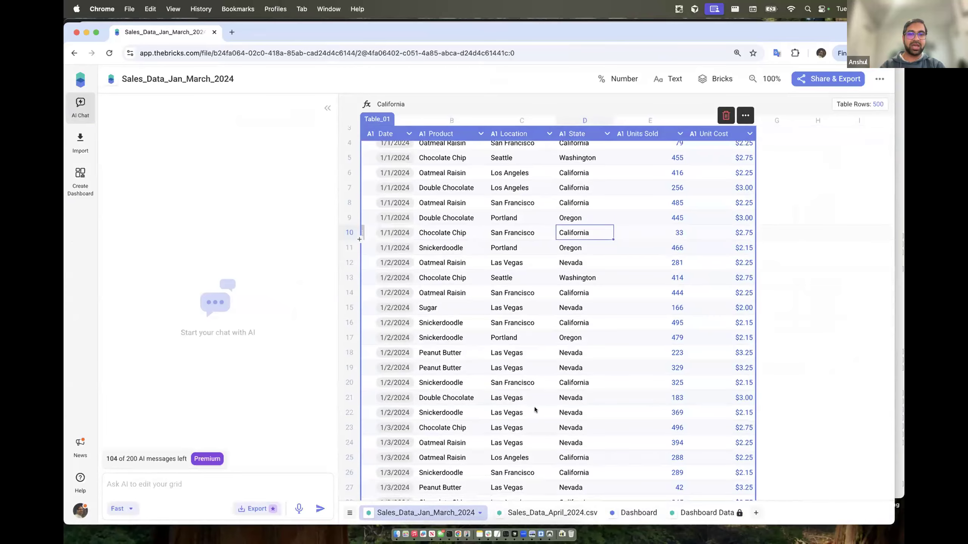
pyautogui.scroll(2, 543, 500)
pyautogui.click(543, 510)
pyautogui.click(576, 266)
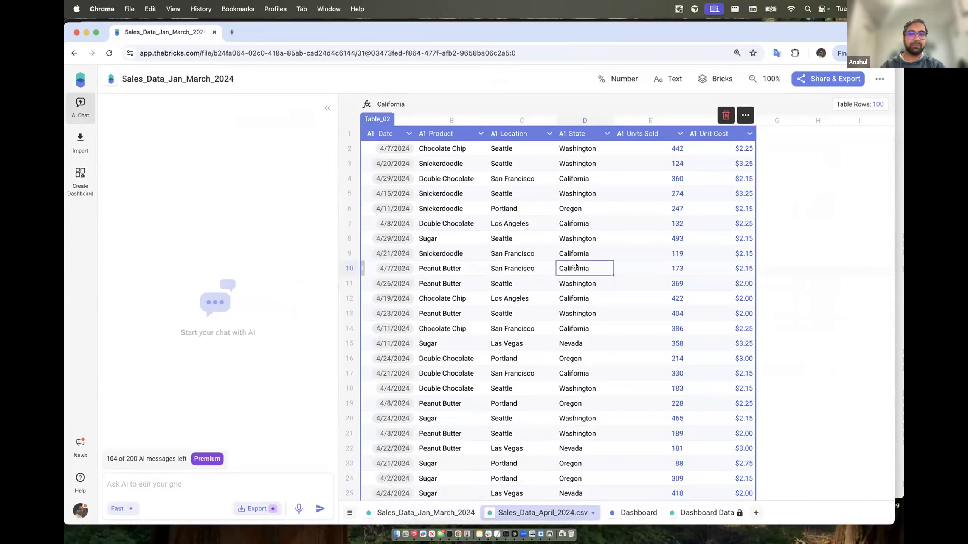
# Step: Return to the dashboard being generated and look over its title, overview, key figures and monthly charts
pyautogui.click(636, 513)
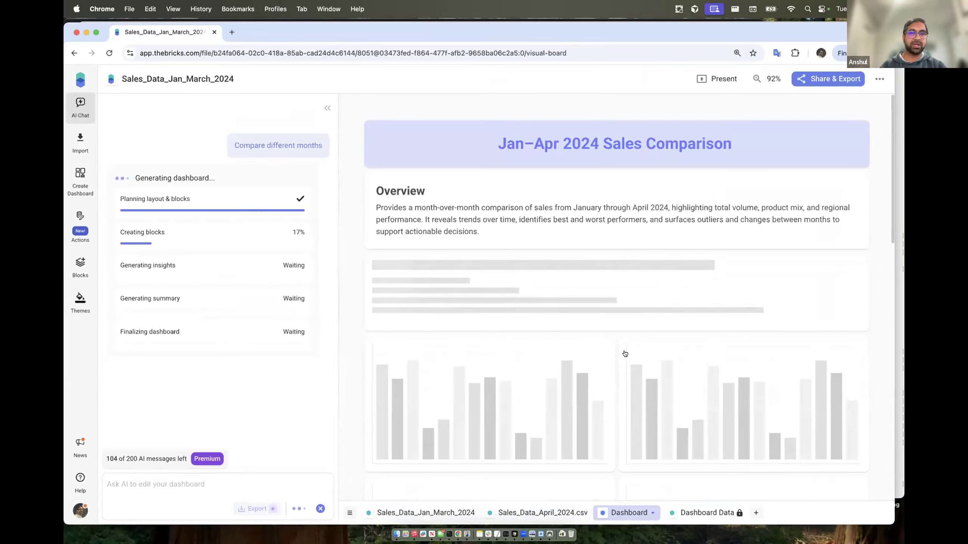
pyautogui.scroll(-10, 621, 343)
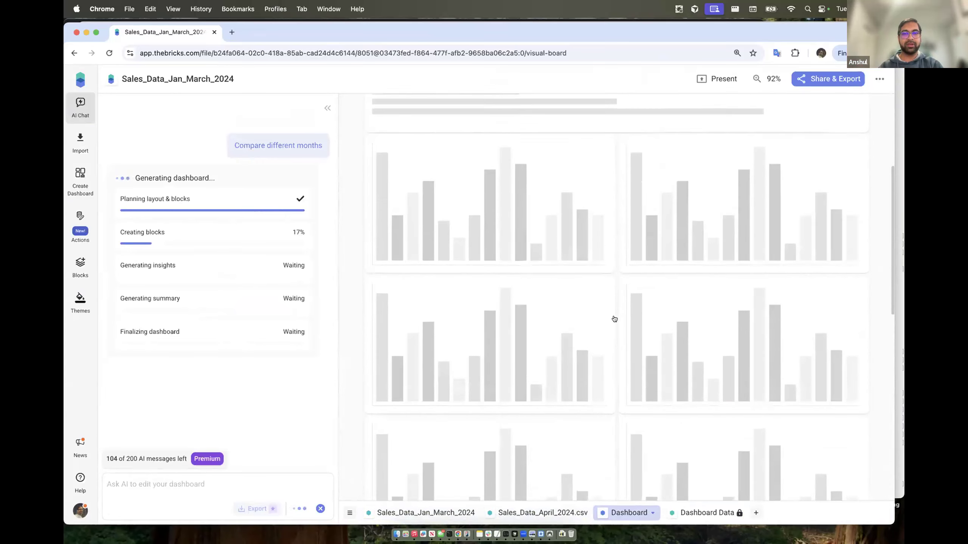
pyautogui.scroll(3, 614, 319)
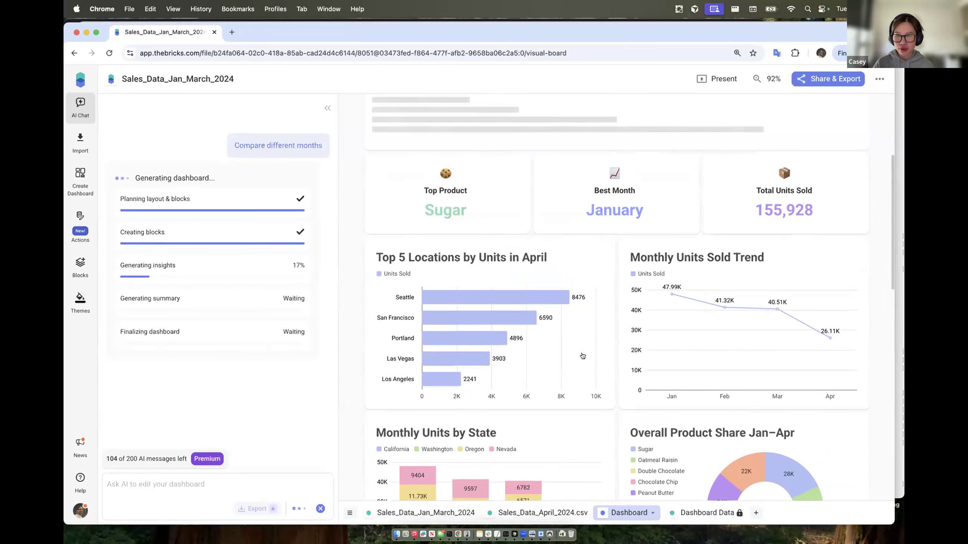
pyautogui.scroll(-3, 583, 356)
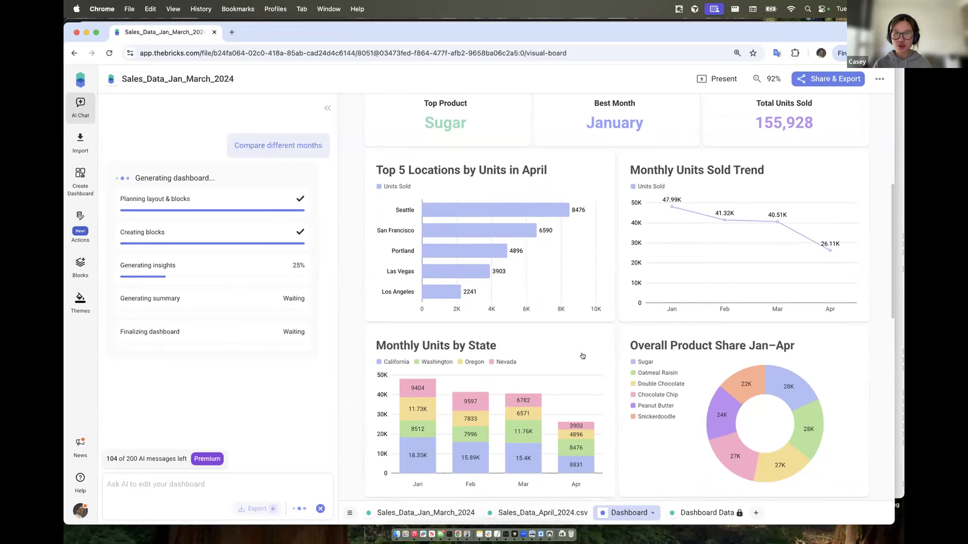
pyautogui.scroll(-2, 582, 356)
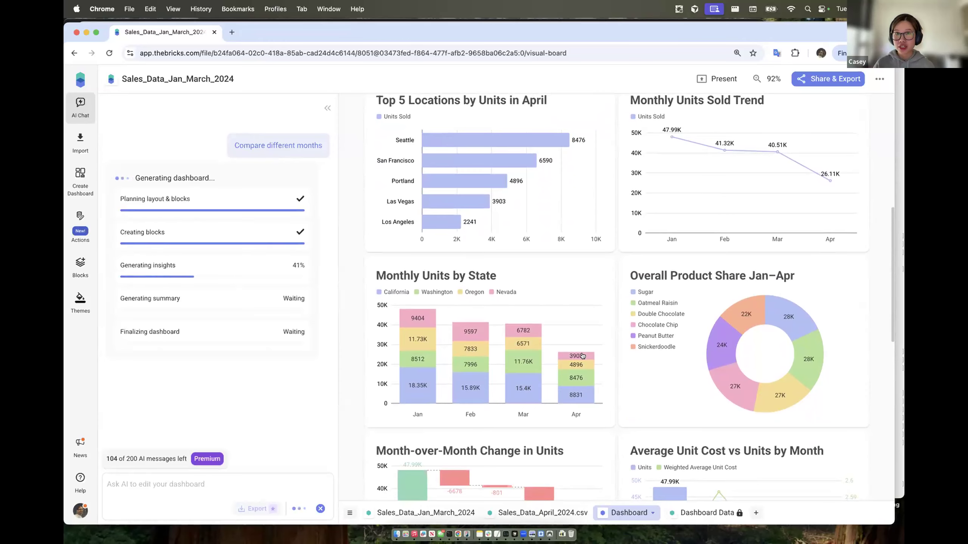
pyautogui.scroll(-2, 582, 356)
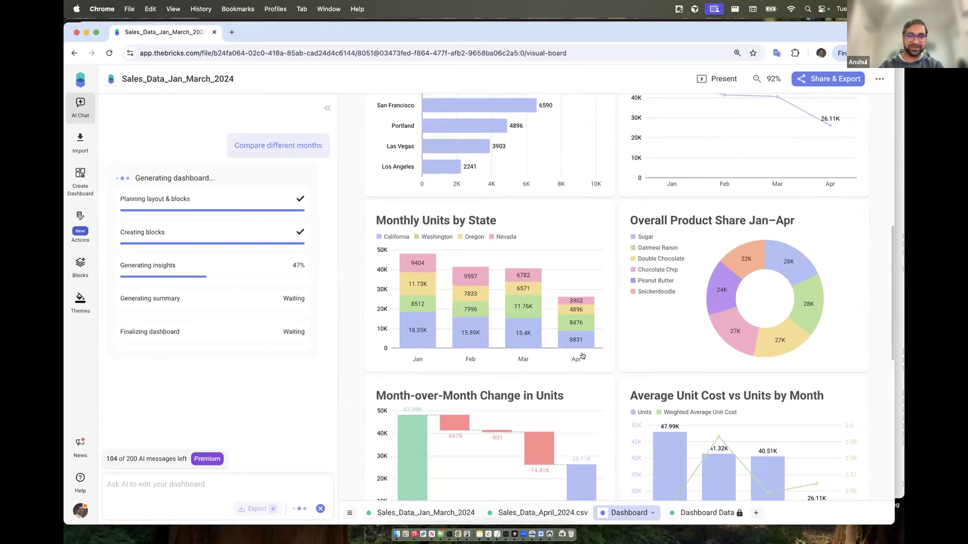
# Step: Review the Key Insights blocks and the comparison charts from Monthly Units Sold Trend through Product Mix by Month
pyautogui.scroll(2, 582, 356)
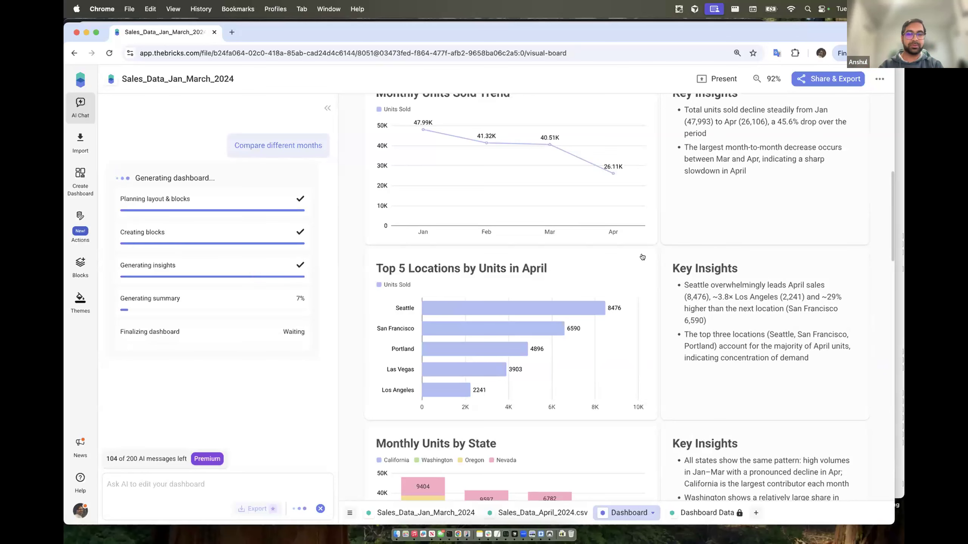
pyautogui.scroll(-2, 618, 312)
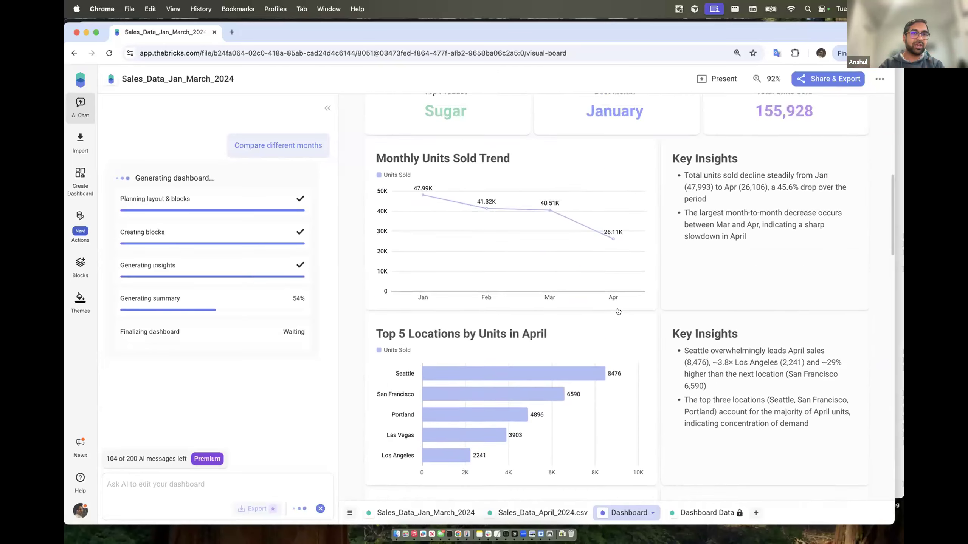
pyautogui.scroll(-8, 600, 315)
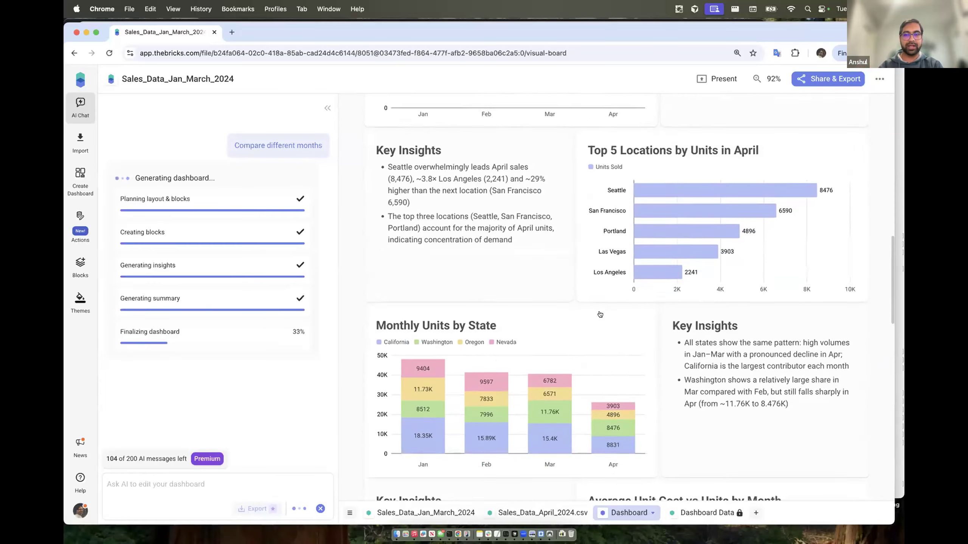
pyautogui.scroll(-3, 571, 344)
pyautogui.scroll(-1, 570, 345)
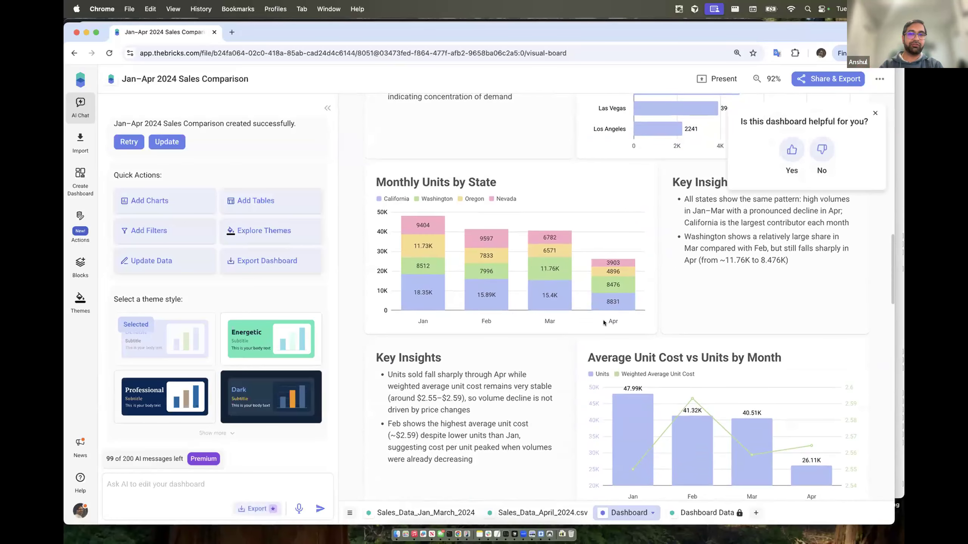
pyautogui.scroll(-1, 604, 321)
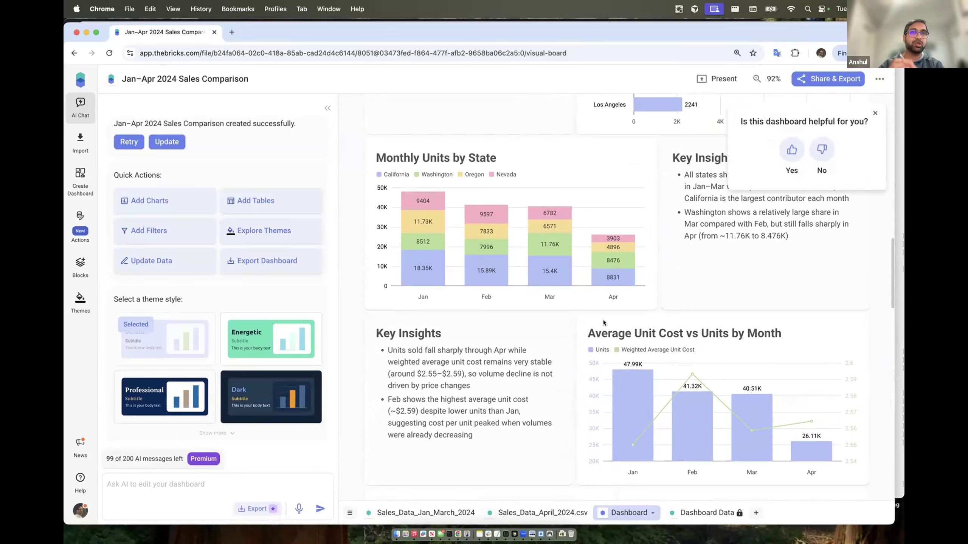
pyautogui.scroll(-3, 604, 322)
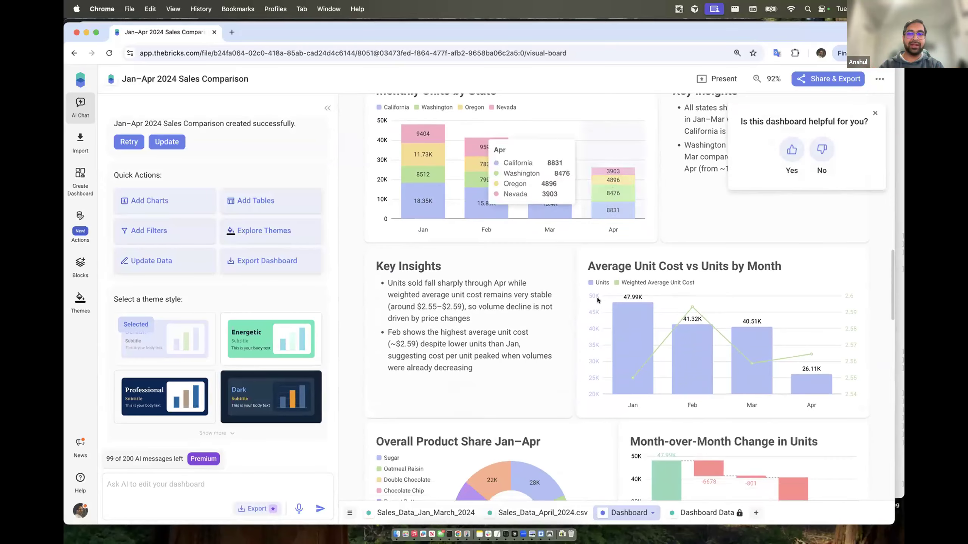
pyautogui.scroll(-2, 677, 337)
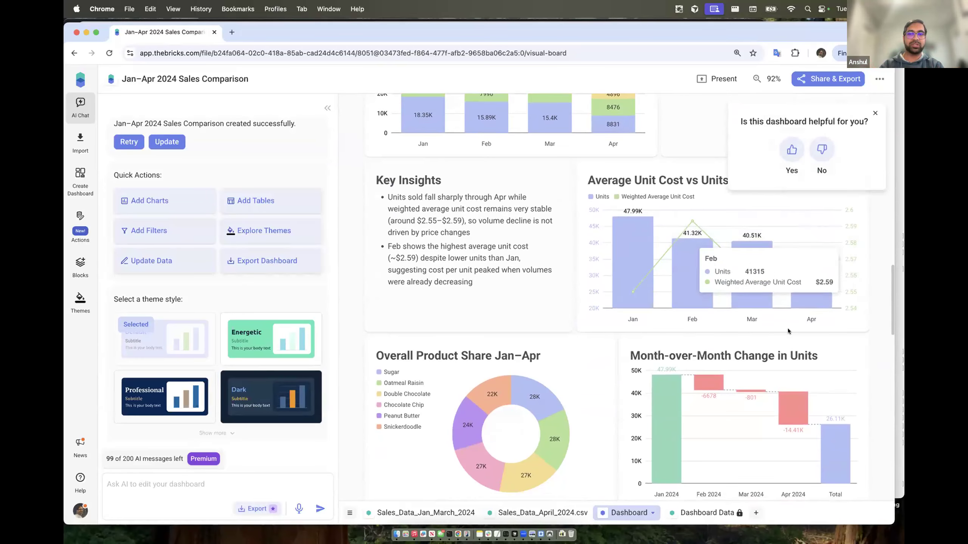
pyautogui.scroll(-5, 603, 394)
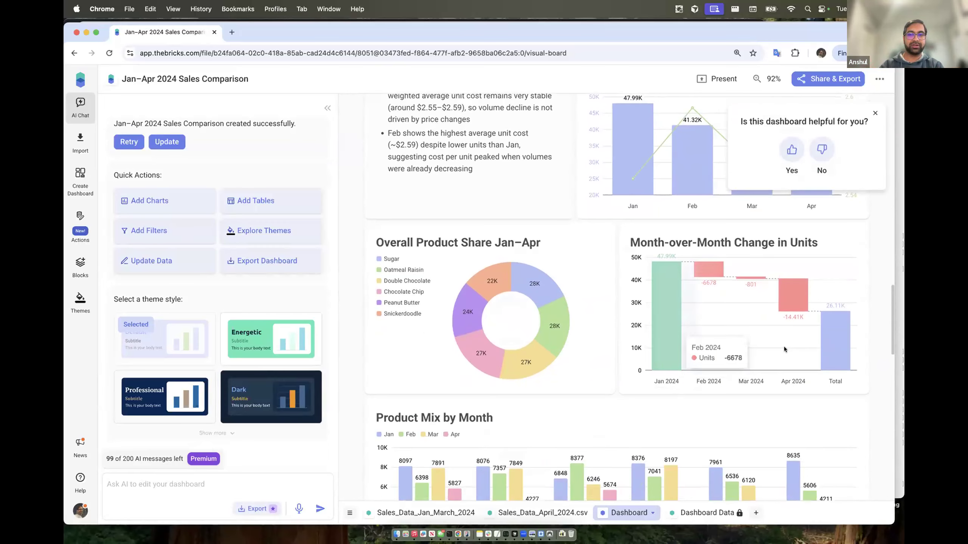
pyautogui.scroll(-4, 656, 412)
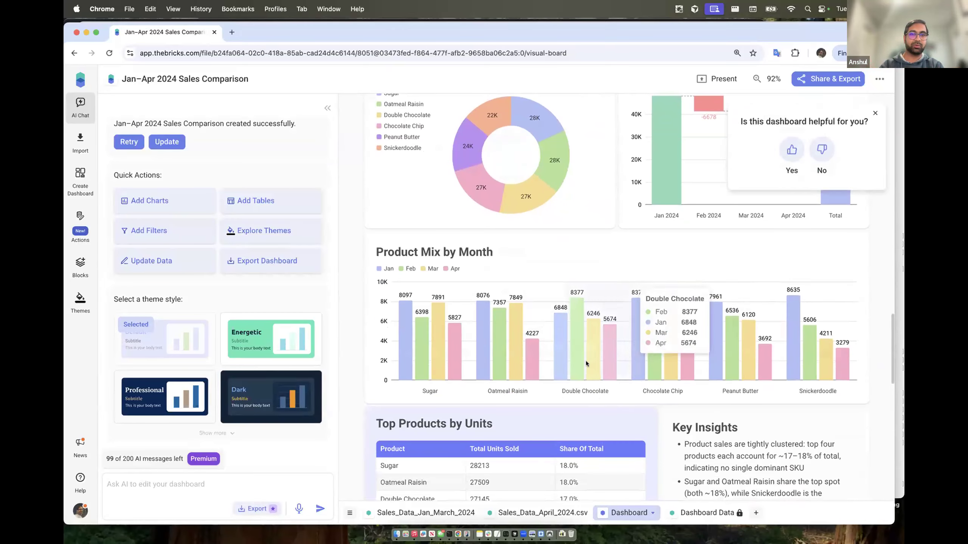
pyautogui.scroll(15, 599, 261)
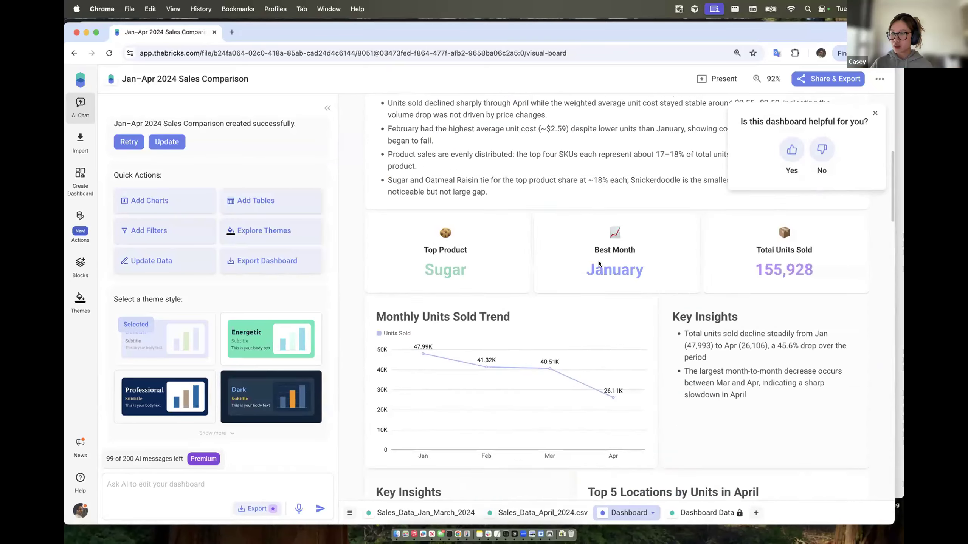
# Step: Leave the comparison dashboard and open the Sales_Data_Jan_March_2024 project from the list of all projects
pyautogui.click(80, 80)
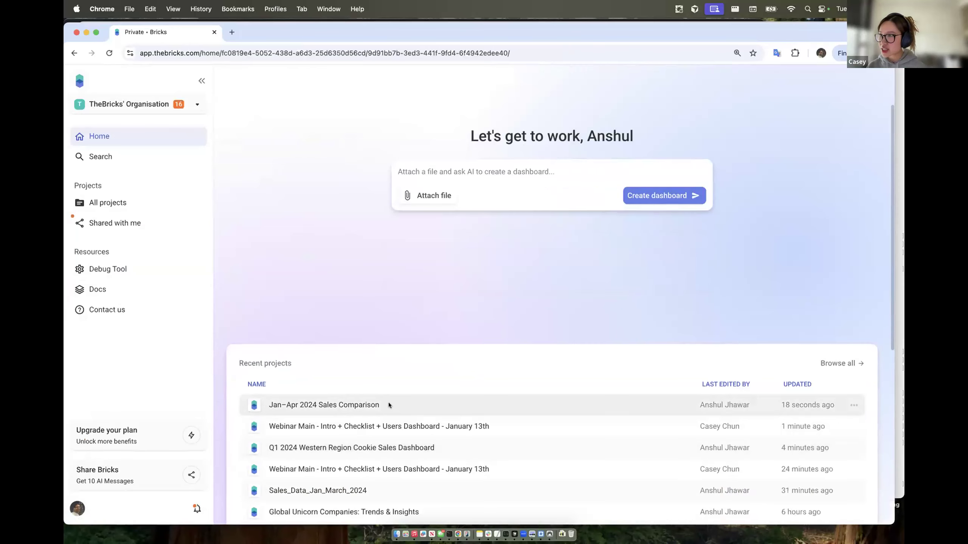
pyautogui.scroll(1, 389, 405)
pyautogui.scroll(-2, 385, 405)
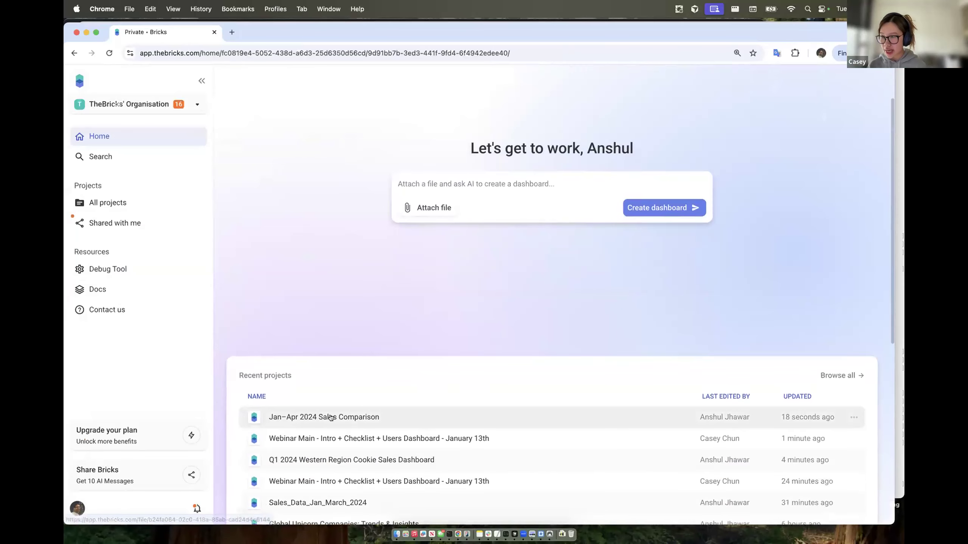
pyautogui.click(150, 208)
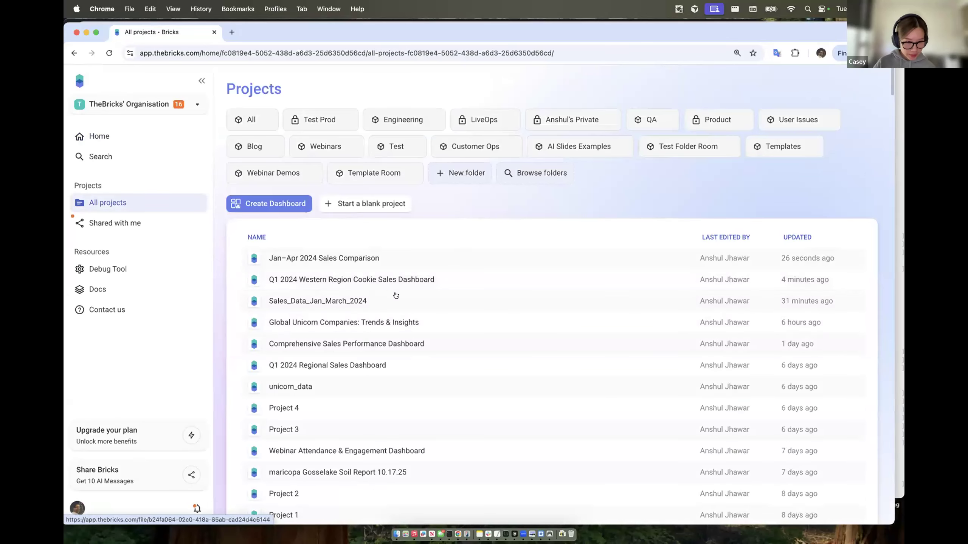
pyautogui.click(344, 302)
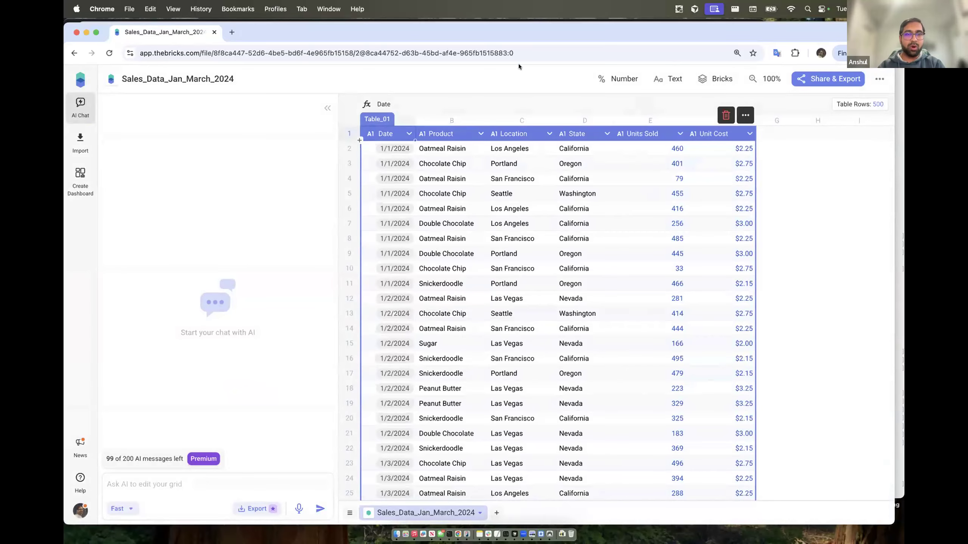
# Step: Switch to the Q1 2024 Western Region Cookie Sales Dashboard project and go to its Units Sold by State and Product chart
pyautogui.click(80, 79)
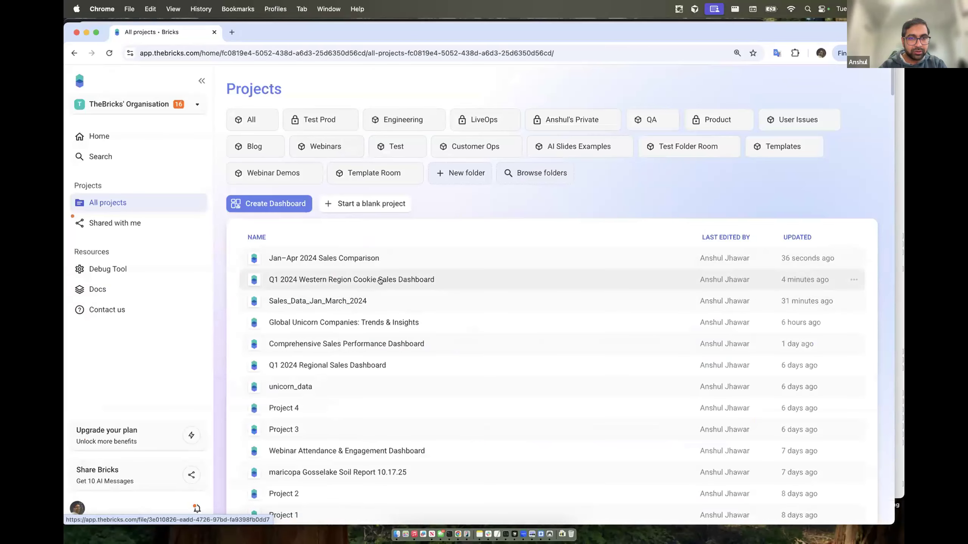
pyautogui.click(393, 281)
pyautogui.scroll(-6, 547, 324)
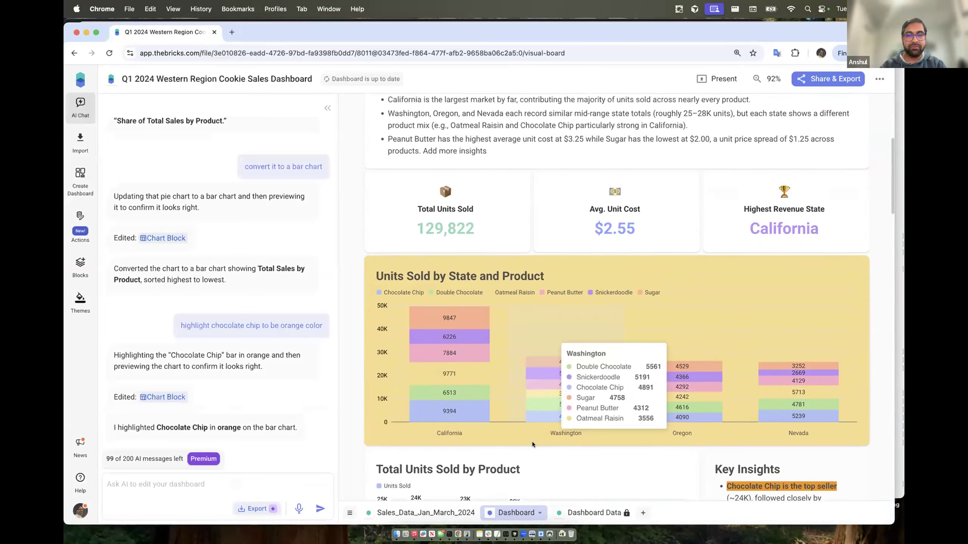
# Step: View the data behind the Units Sold by State and Product chart and trace it to its source table
pyautogui.click(656, 308)
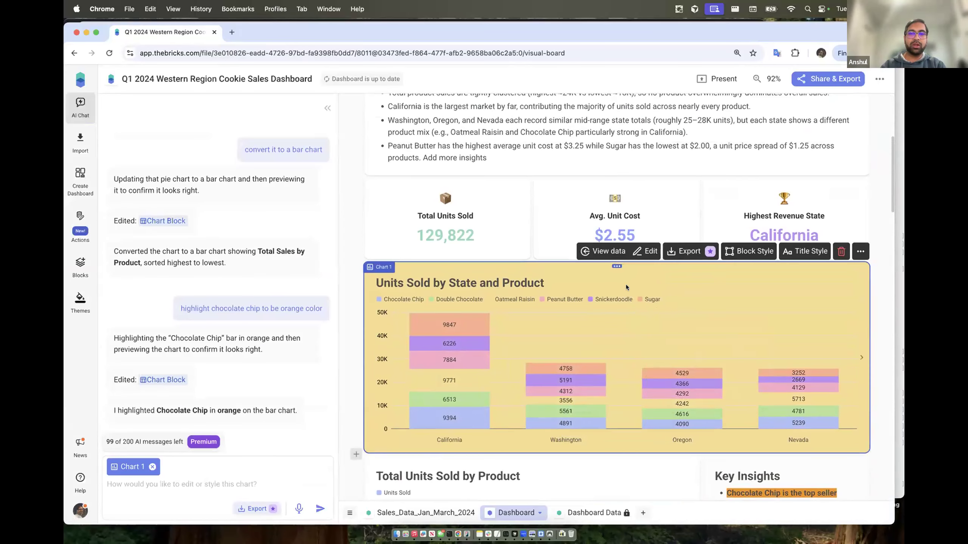
pyautogui.click(602, 253)
pyautogui.scroll(-3, 680, 253)
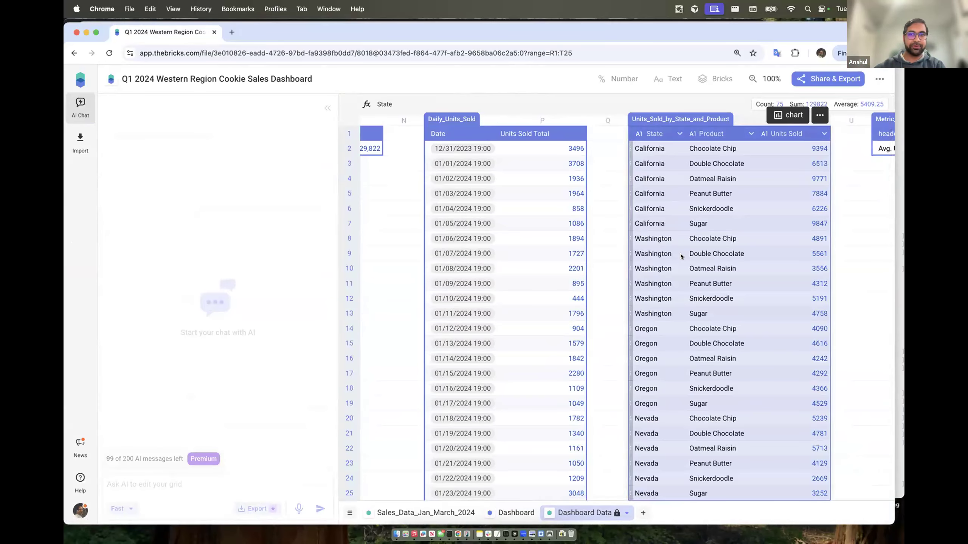
pyautogui.hscroll(3, 672, 271)
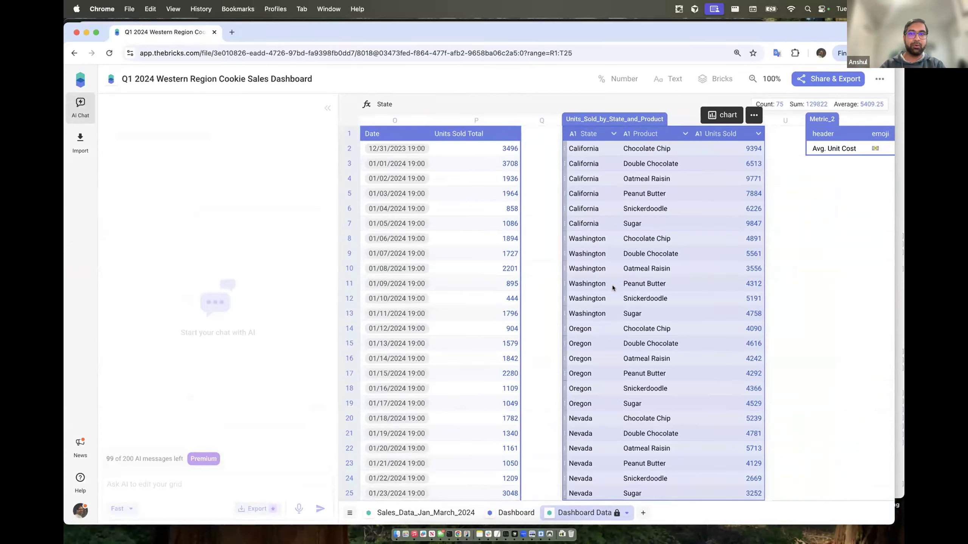
pyautogui.click(754, 115)
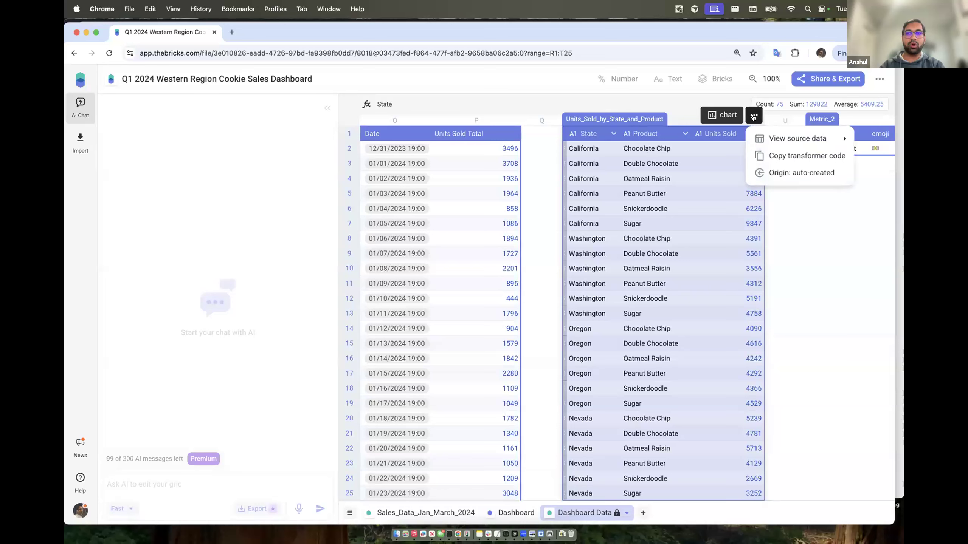
pyautogui.moveTo(795, 142)
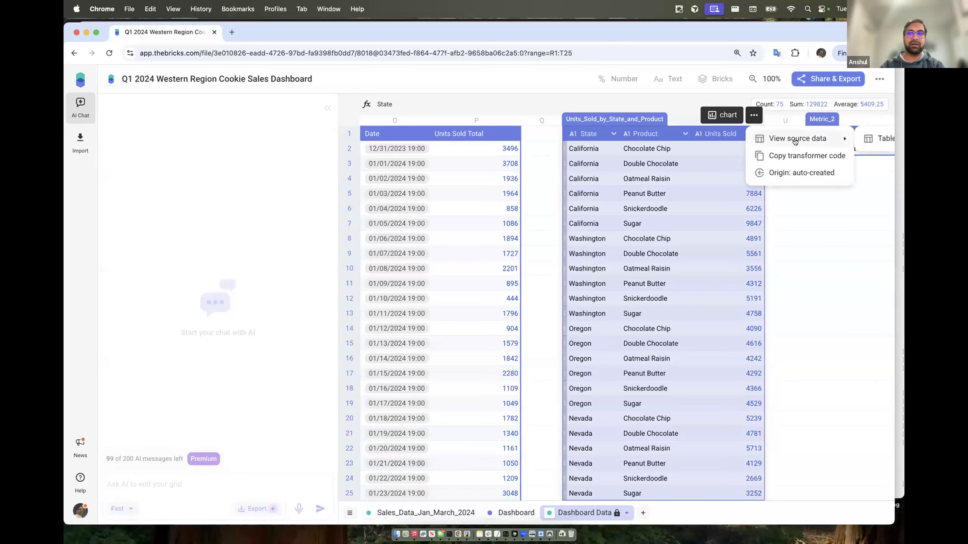
pyautogui.click(876, 139)
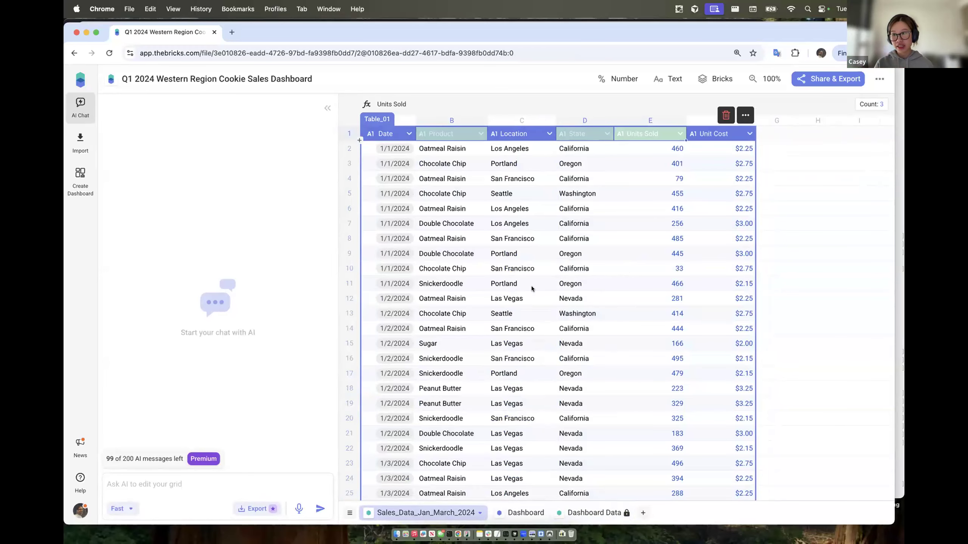
# Step: Return to the dashboard and reset the block styles of the Units Sold by State and Product chart
pyautogui.click(513, 509)
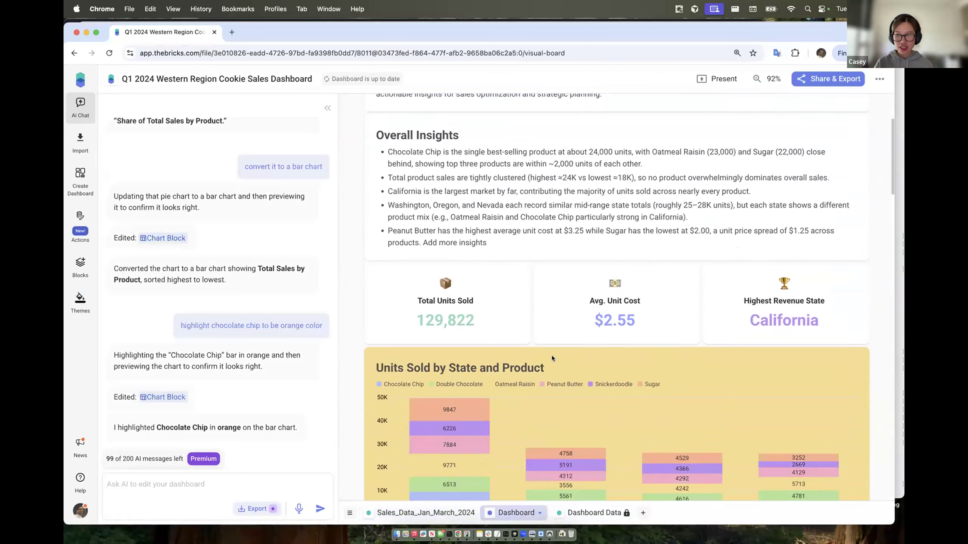
pyautogui.moveTo(479, 354)
pyautogui.scroll(-1, 479, 354)
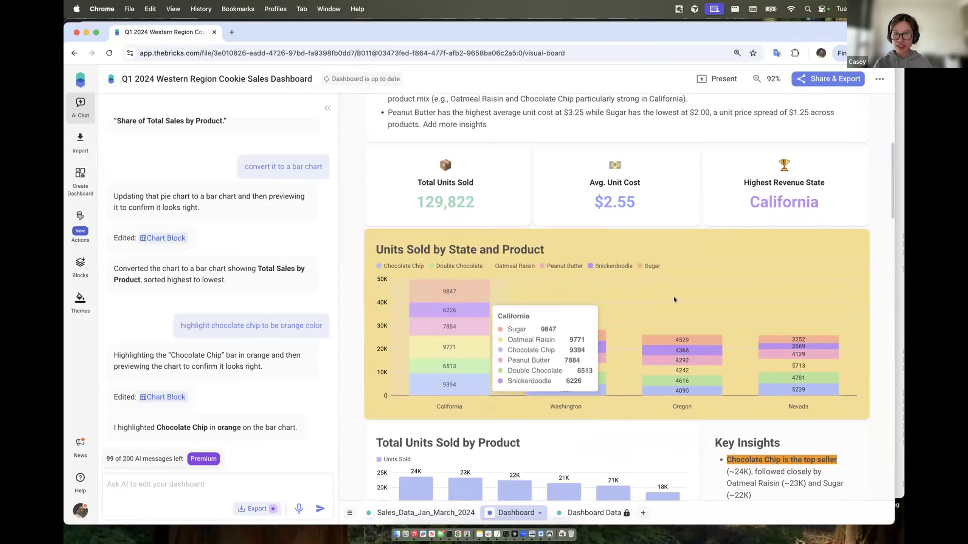
pyautogui.click(682, 336)
pyautogui.click(774, 219)
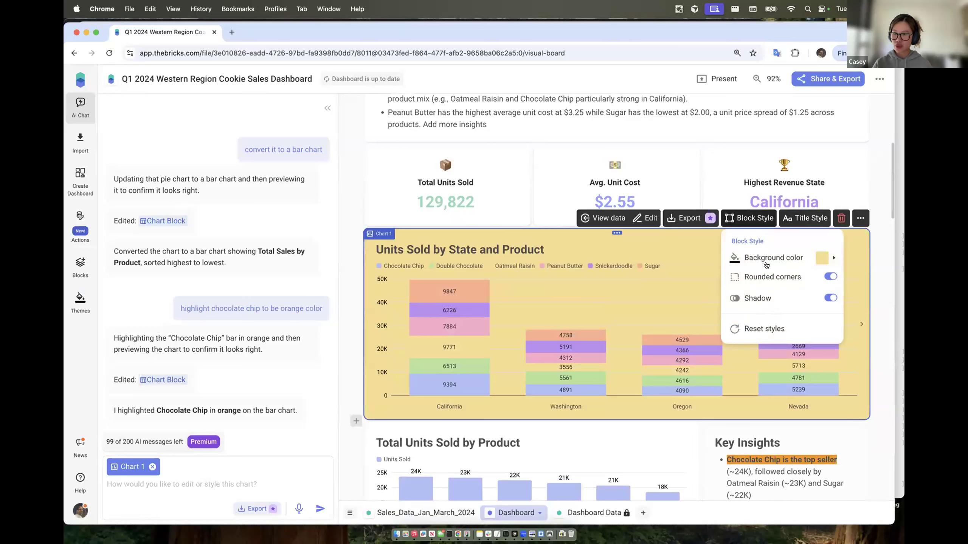
pyautogui.click(764, 329)
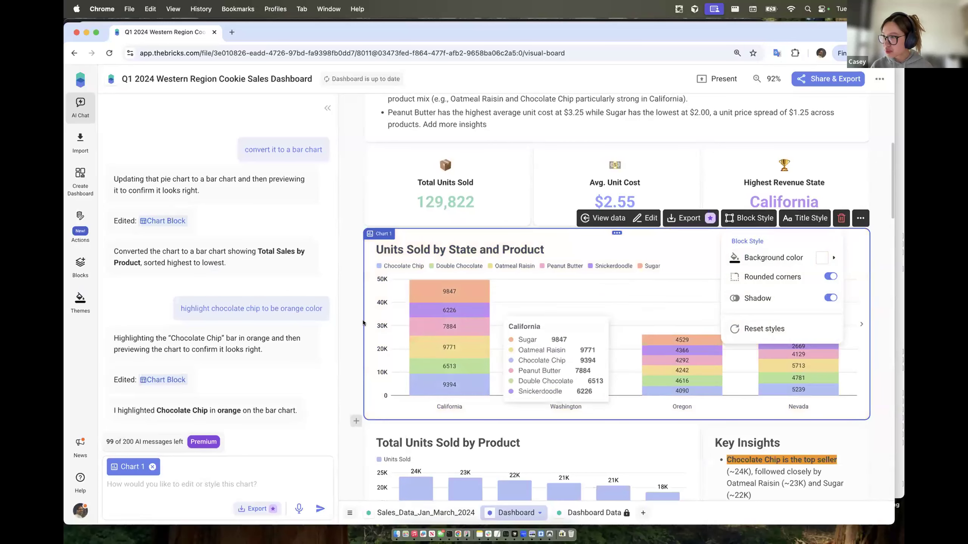
pyautogui.click(353, 274)
pyautogui.scroll(7, 346, 267)
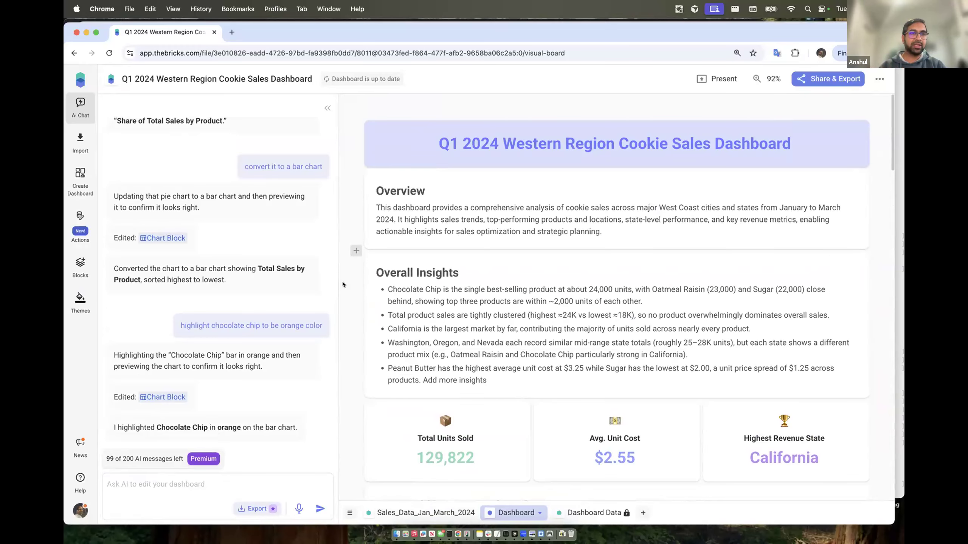
# Step: Check the data import options for the dashboard without importing anything, and return to the Bricks home page
pyautogui.click(80, 144)
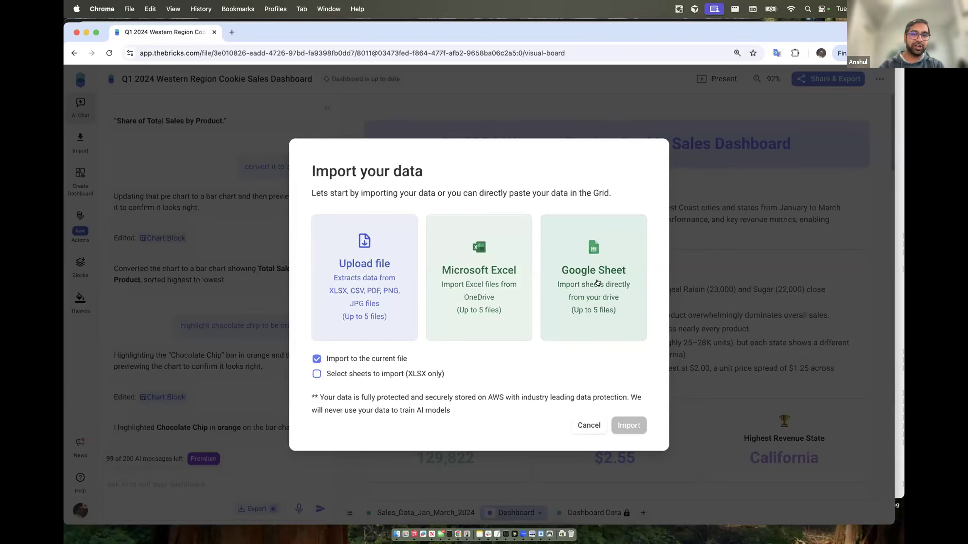
pyautogui.click(589, 425)
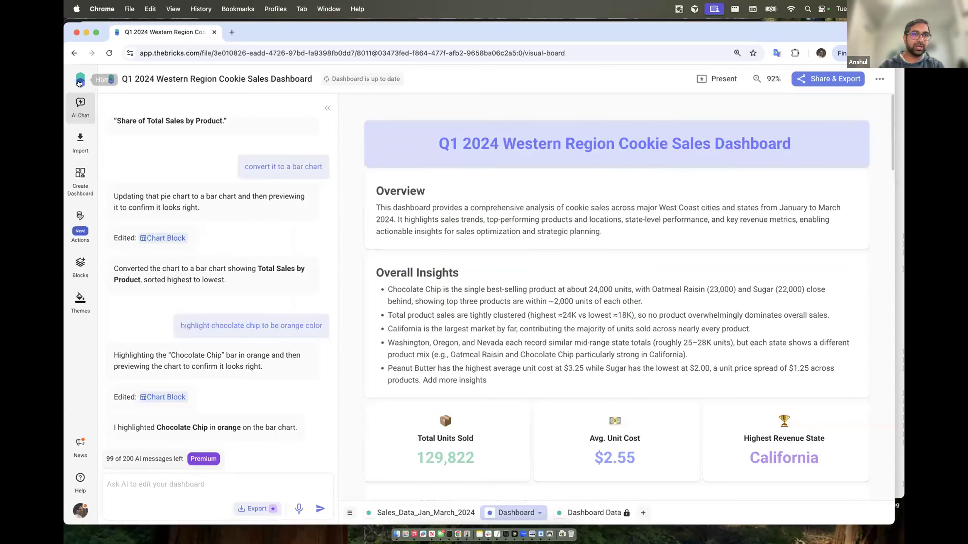
pyautogui.click(79, 82)
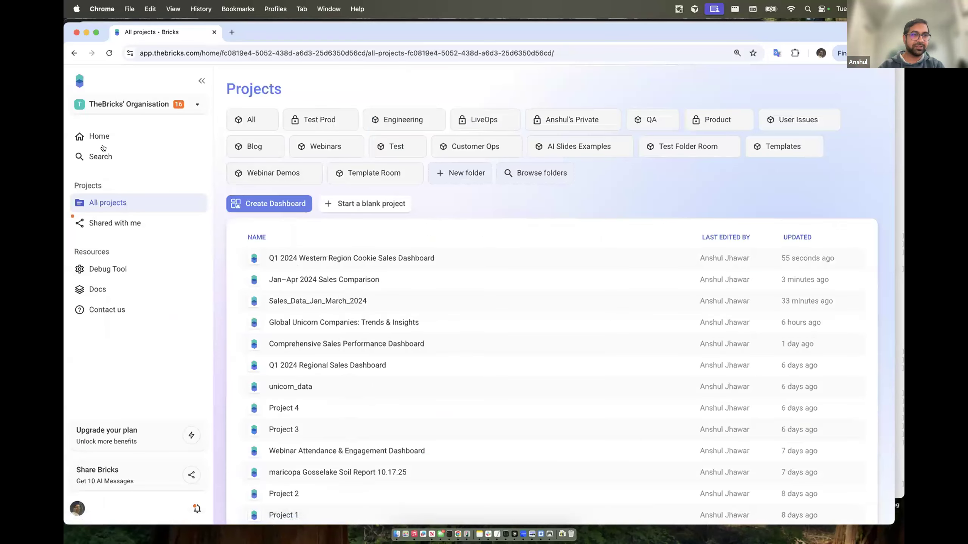
pyautogui.click(150, 138)
# Step: Look at attaching a file from Google Drive and from the local webinar folder, without choosing a file
pyautogui.click(434, 273)
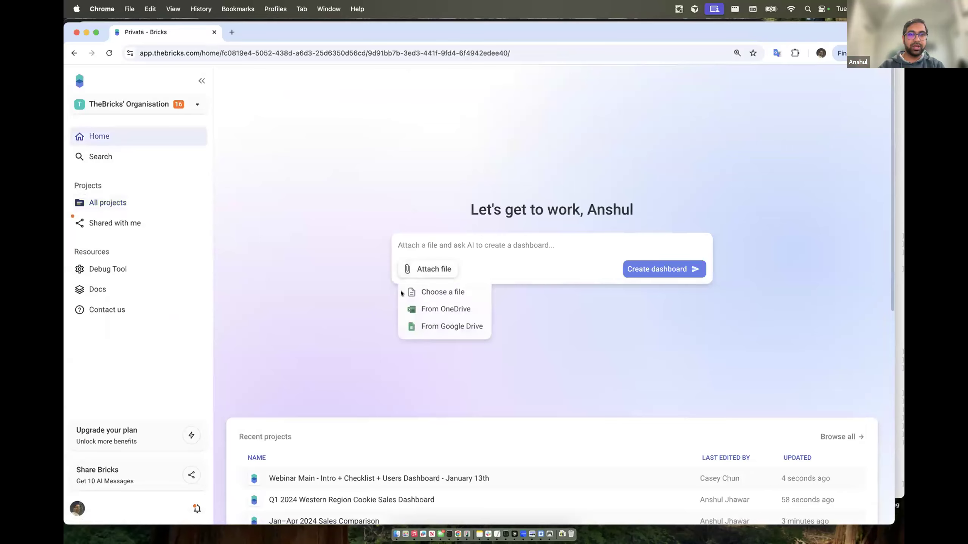
pyautogui.click(437, 328)
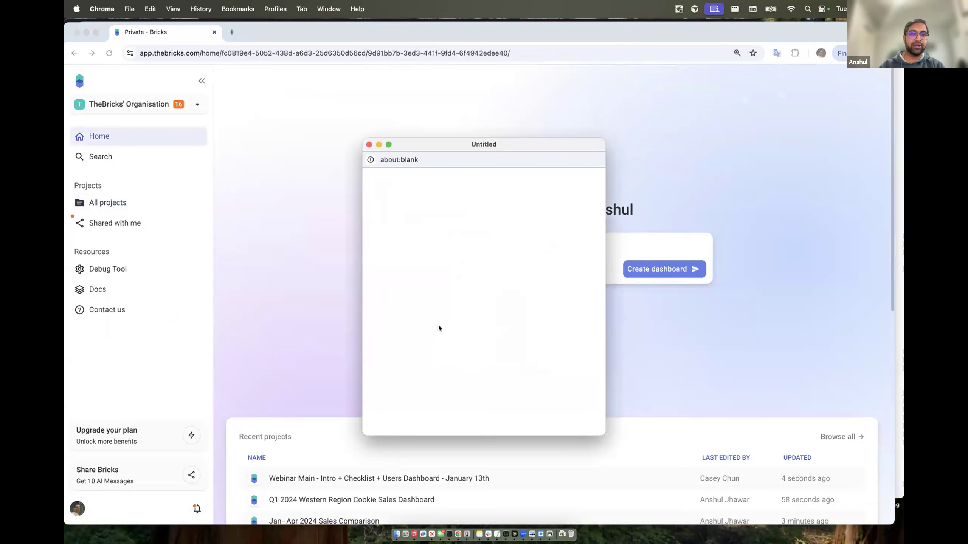
pyautogui.click(369, 144)
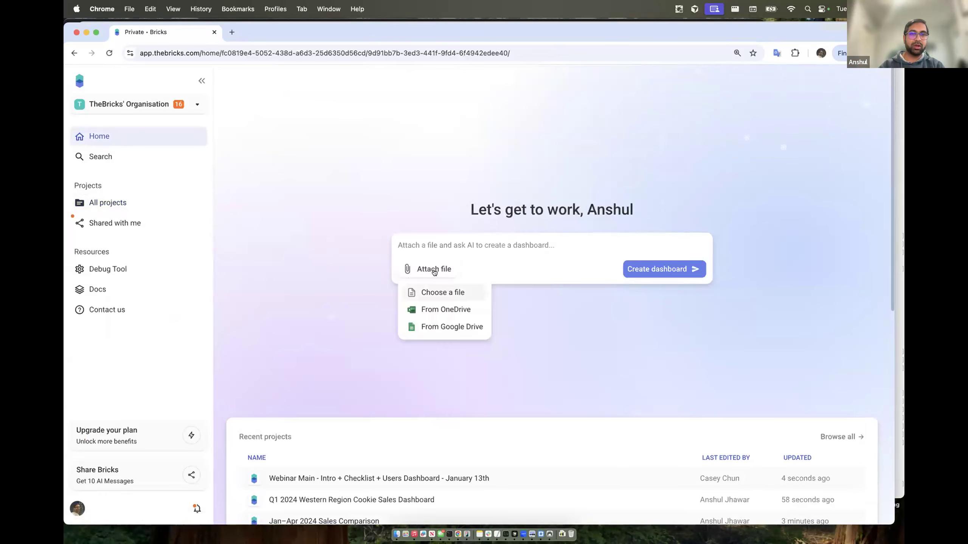
pyautogui.click(447, 289)
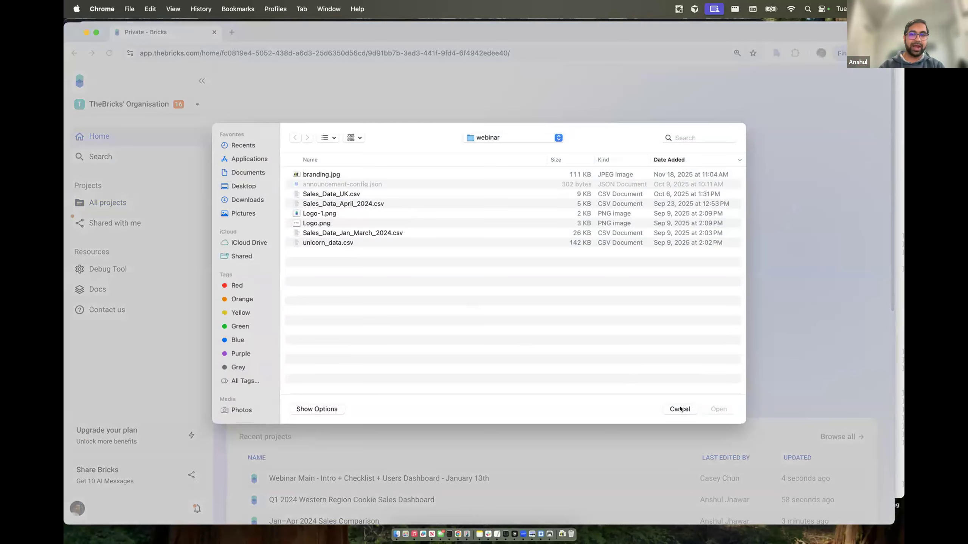
pyautogui.click(678, 407)
# Step: Connect Google Drive as a file source by signing in with the personal Google account and granting thebricks.com access
pyautogui.click(433, 269)
pyautogui.click(443, 327)
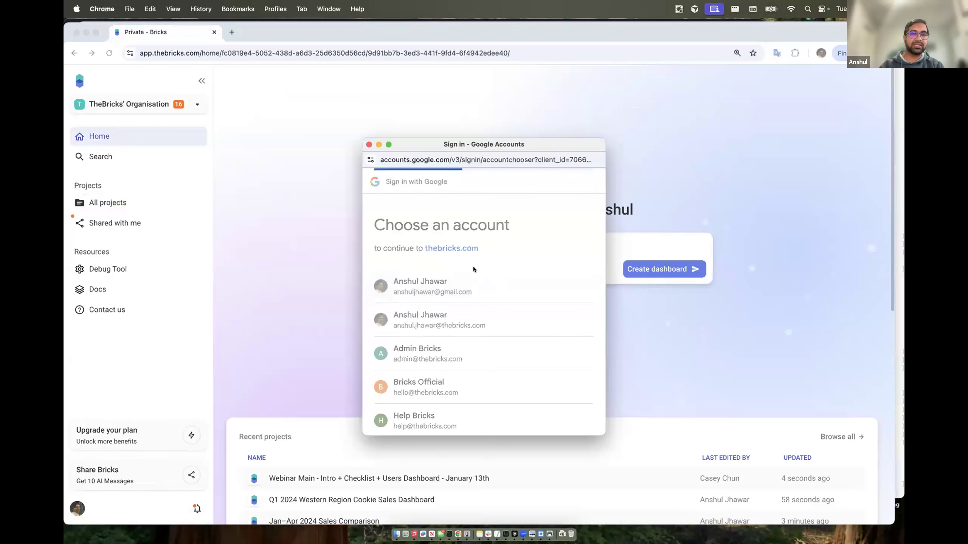
pyautogui.click(472, 285)
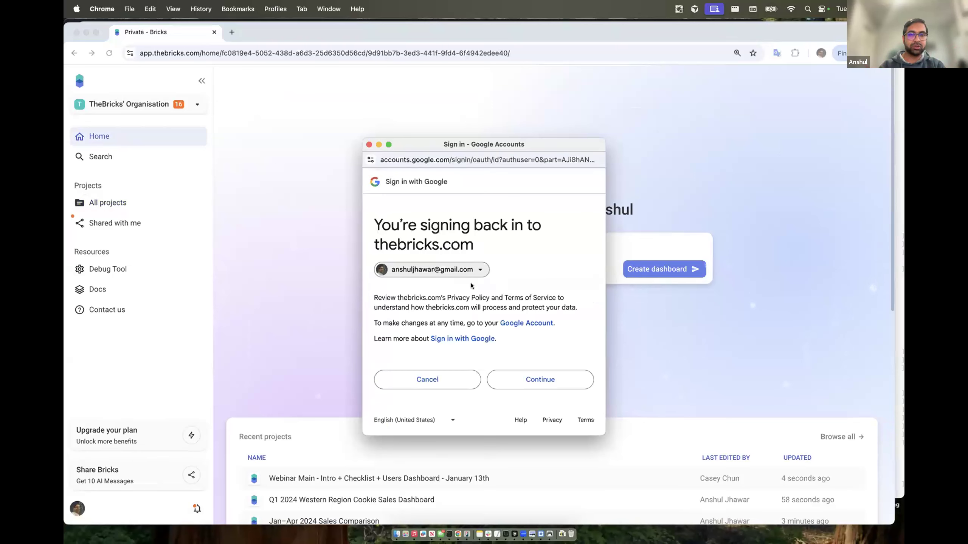
pyautogui.click(533, 380)
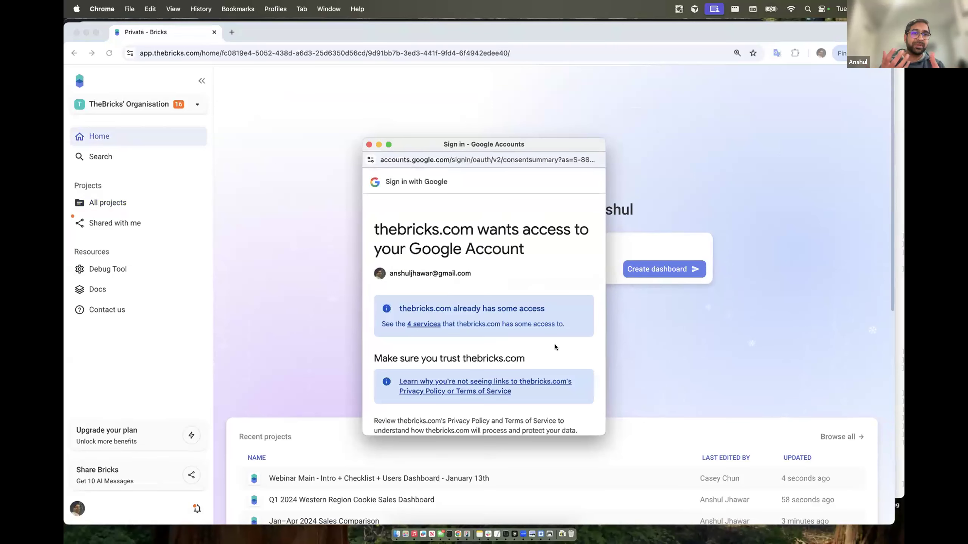
pyautogui.scroll(-5, 555, 344)
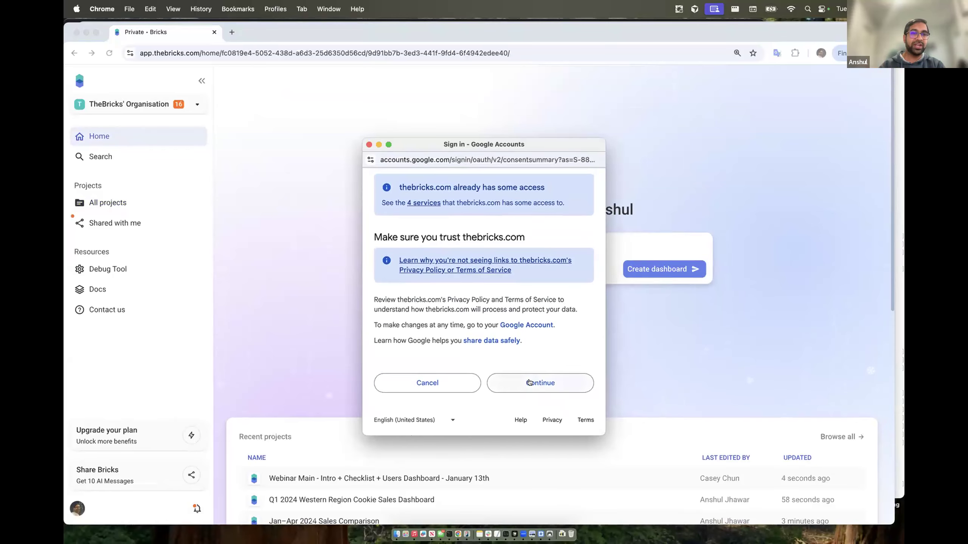
pyautogui.click(529, 382)
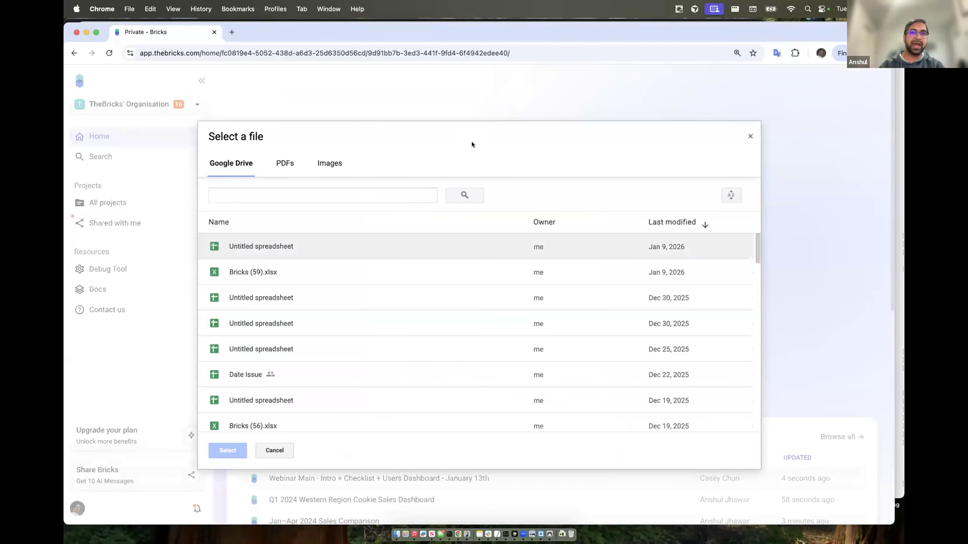
# Step: Browse the spreadsheets and CSV files available in Google Drive, and leave the file picker without selecting one
pyautogui.scroll(-5, 302, 335)
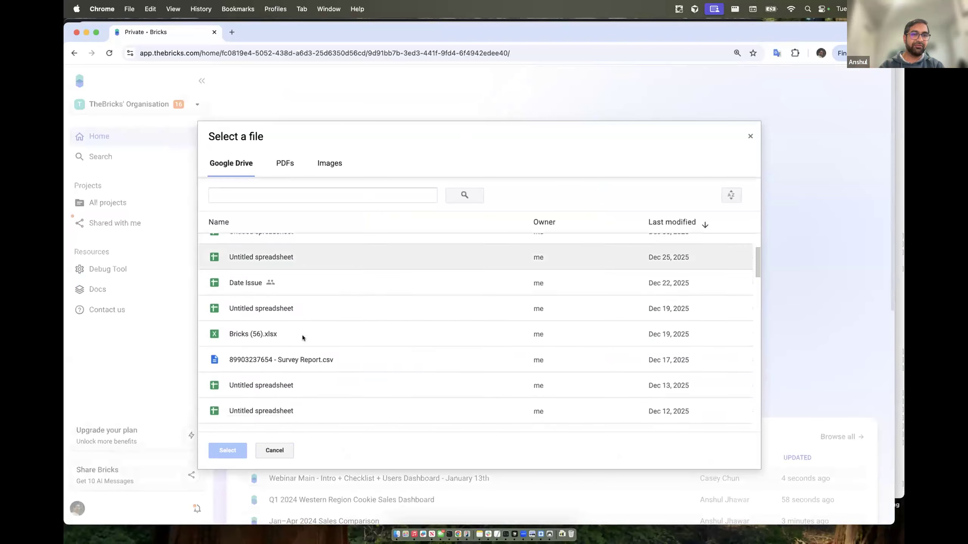
pyautogui.scroll(-2, 303, 335)
pyautogui.scroll(-2, 307, 329)
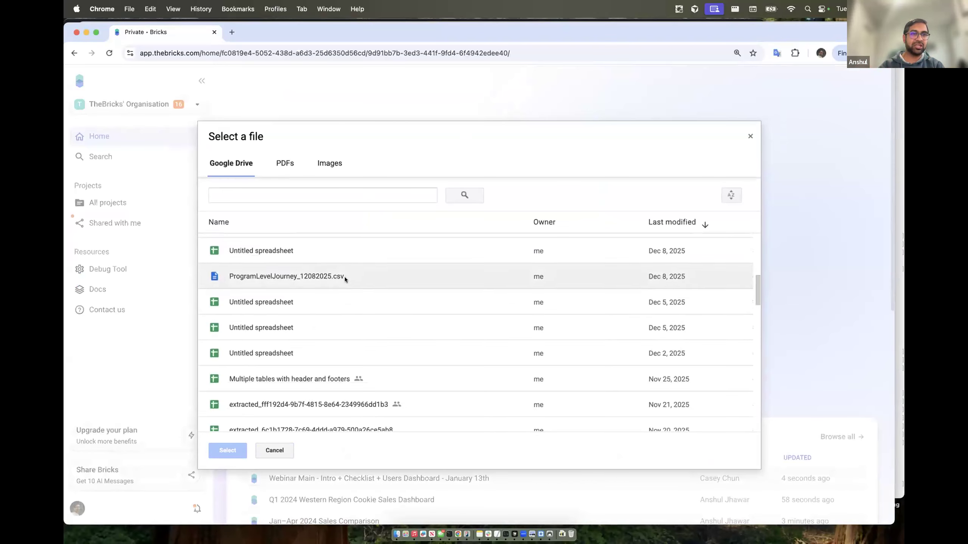
pyautogui.scroll(10, 334, 286)
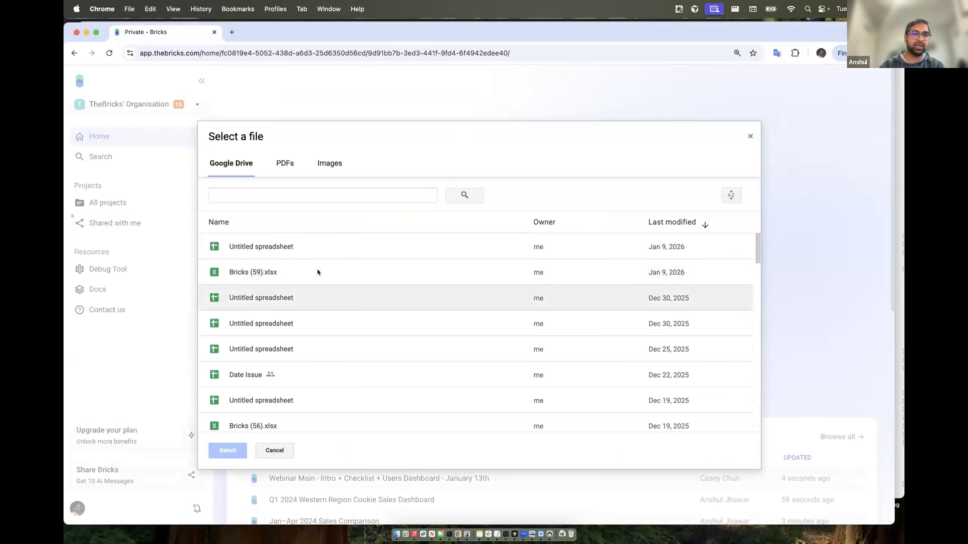
pyautogui.scroll(-3, 285, 322)
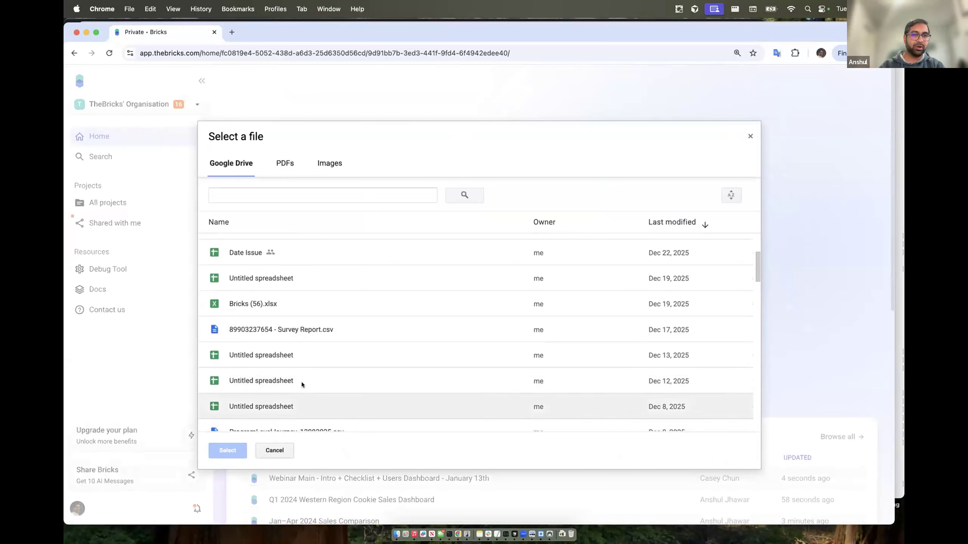
pyautogui.scroll(-8, 301, 383)
pyautogui.scroll(-8, 302, 384)
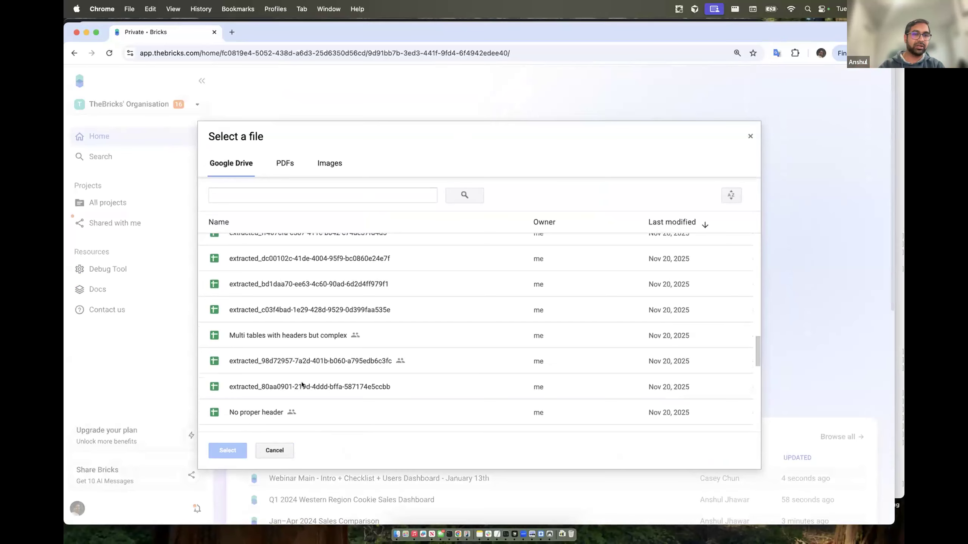
pyautogui.scroll(-6, 302, 384)
pyautogui.click(275, 450)
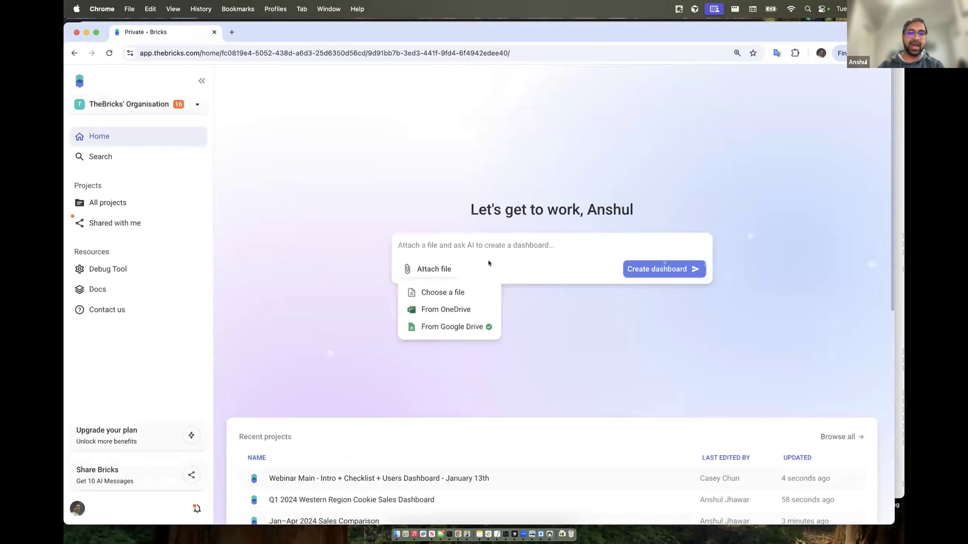
# Step: Check the OneDrive file picker and the Google Drive picker again, closing both without attaching a file
pyautogui.click(460, 309)
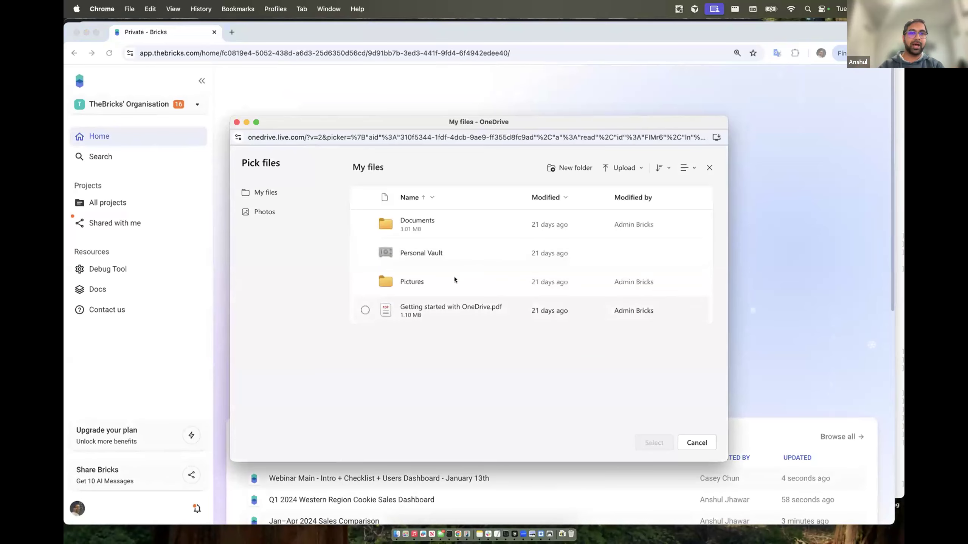
pyautogui.click(697, 443)
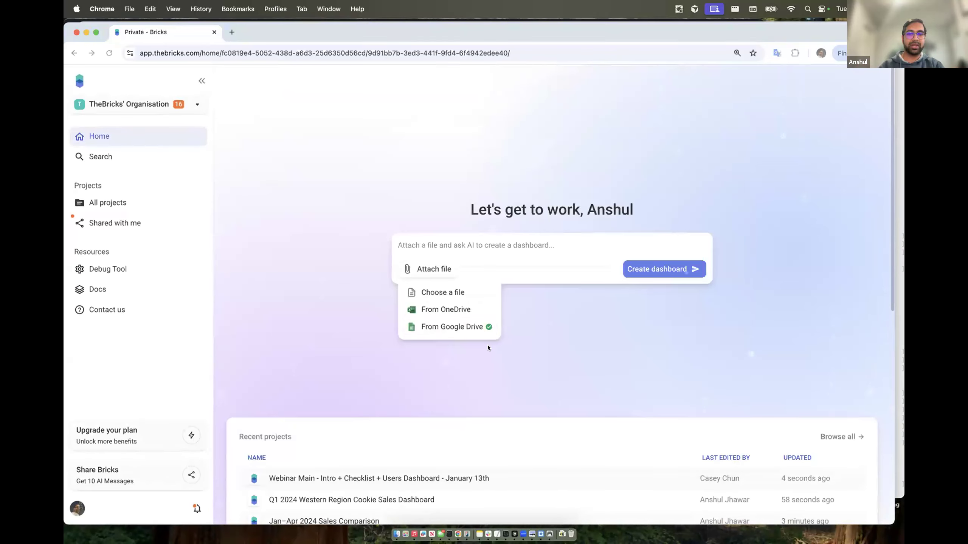
pyautogui.click(446, 327)
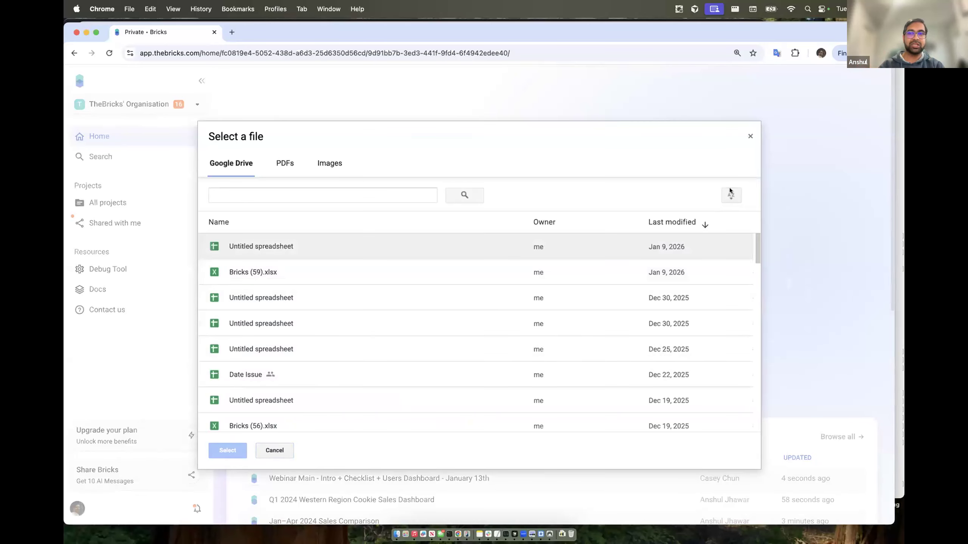
pyautogui.click(748, 135)
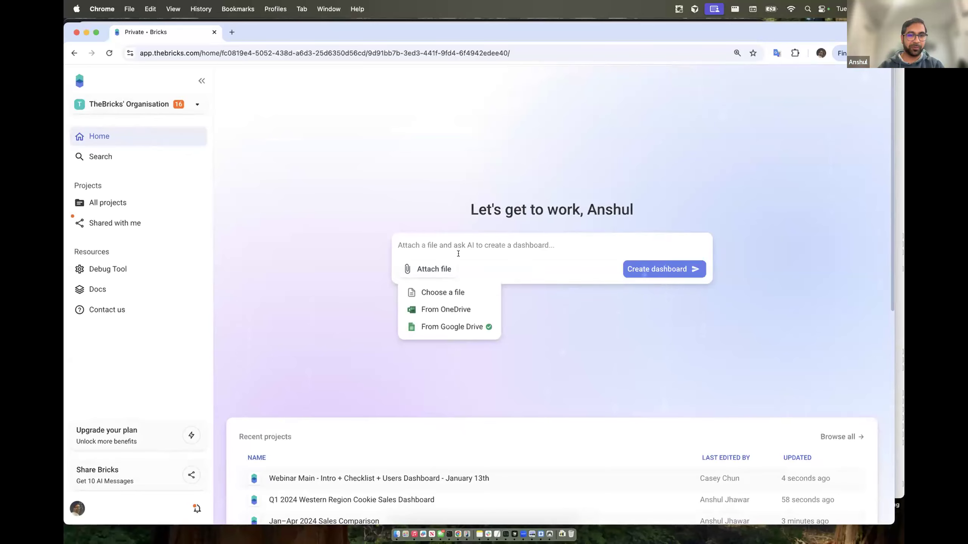
# Step: Open the recent project "Q1 2024 Western Region Cookie Sales Dashboard" and go to the tables at its end
pyautogui.click(379, 343)
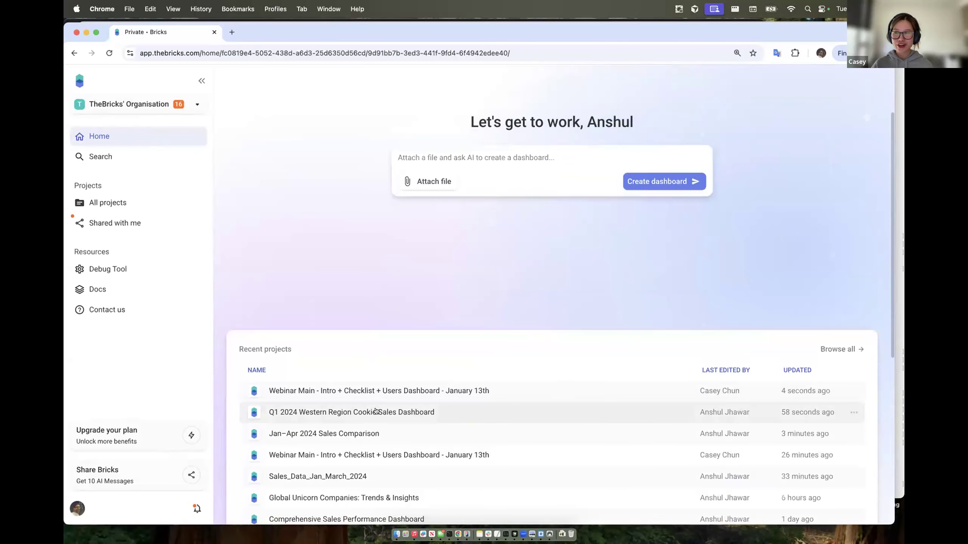
pyautogui.click(377, 407)
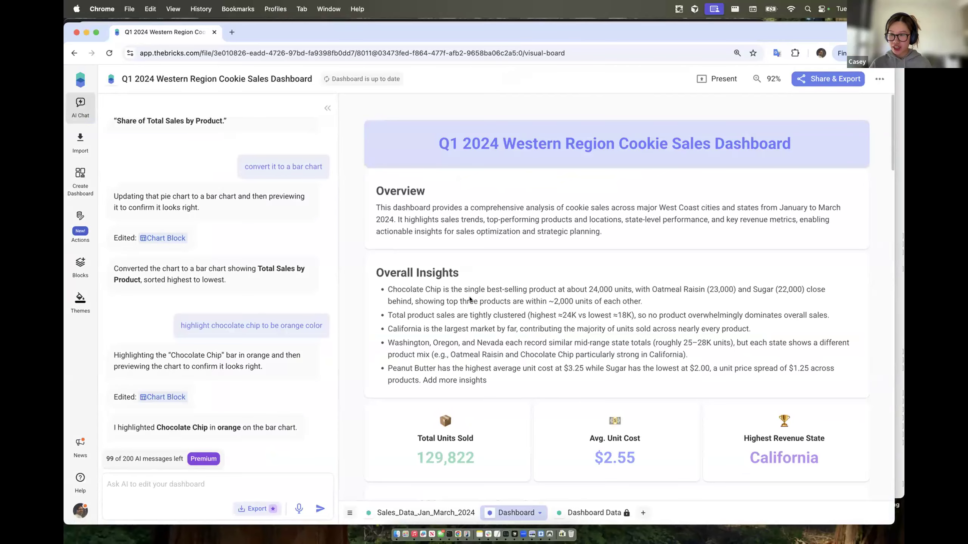
pyautogui.scroll(-20, 455, 332)
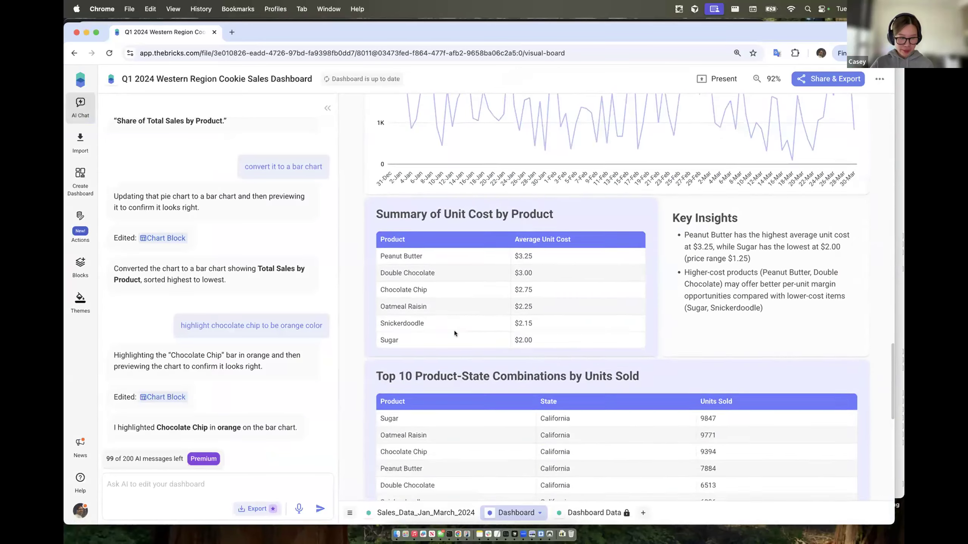
# Step: For the Top 10 Product-State Combinations table, ask the AI to "change color to green for all the products which have units sold more than 8000 in Table 2"
pyautogui.click(528, 254)
pyautogui.scroll(2, 541, 228)
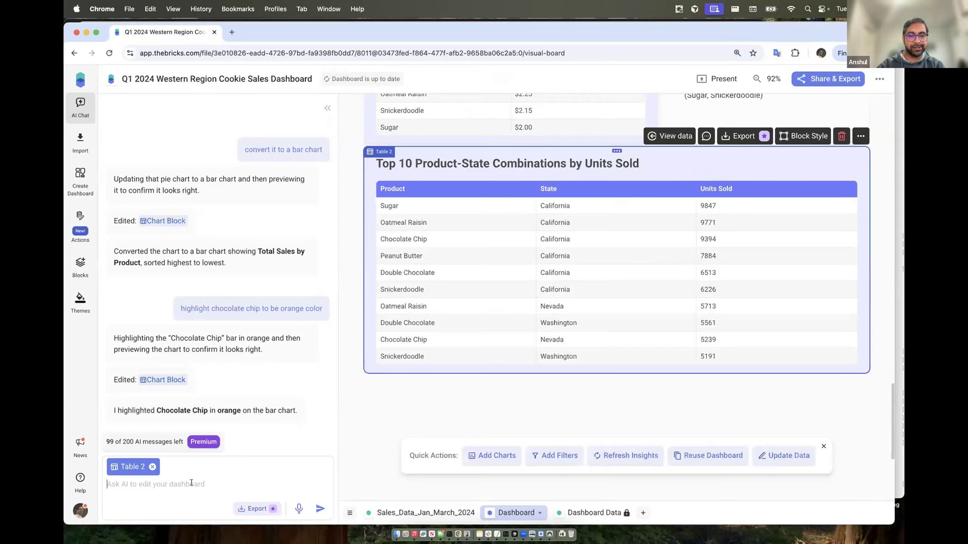
pyautogui.write('change color to green for all the produ')
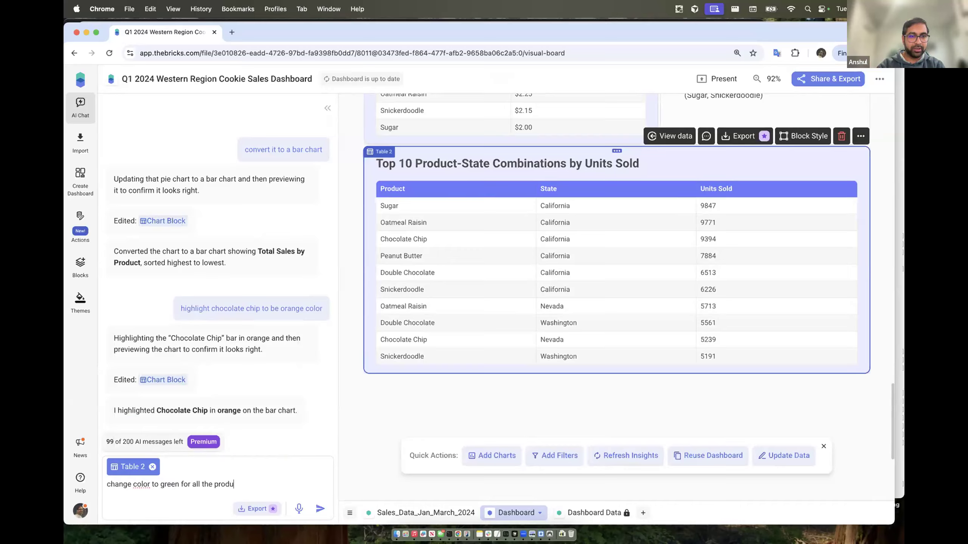
pyautogui.write('cts which have units sold more than')
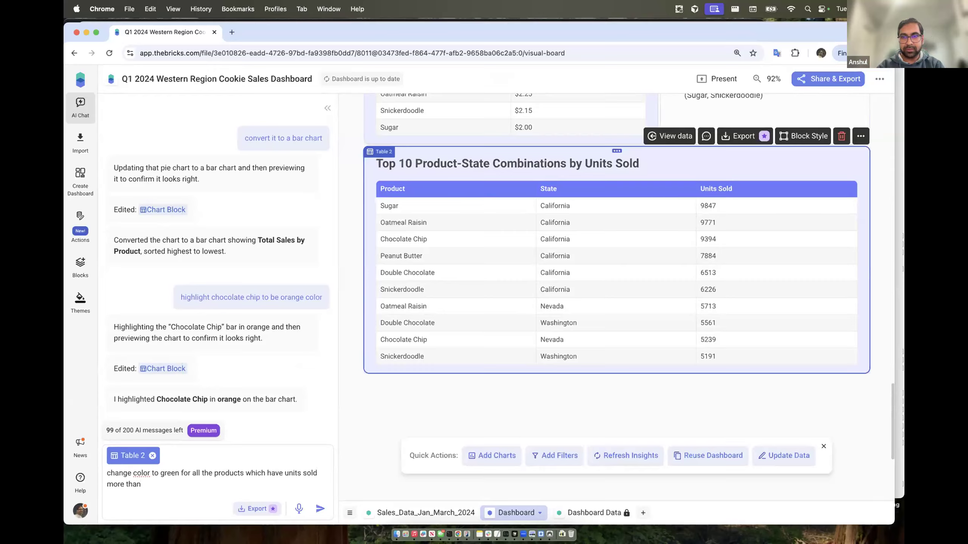
pyautogui.write(' 8000')
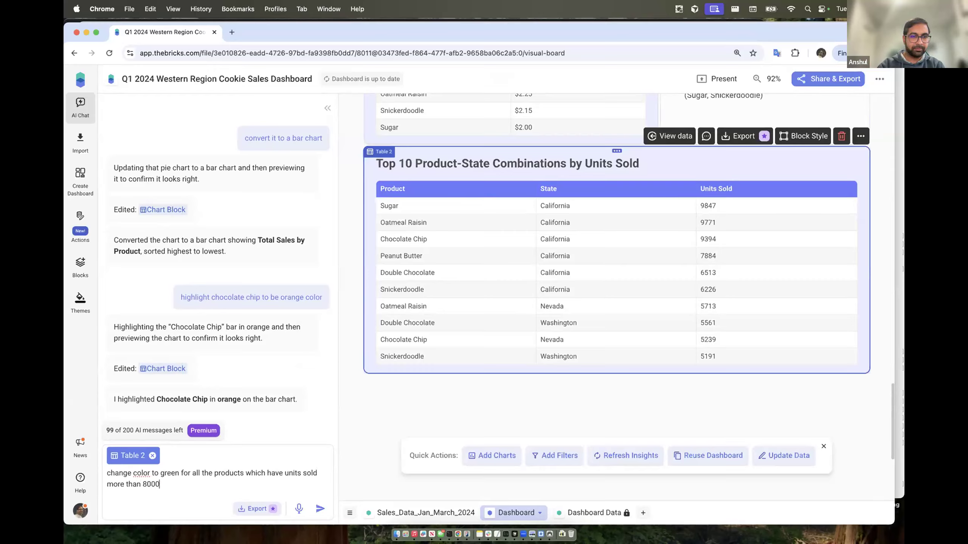
pyautogui.write(' in tabl')
pyautogui.click(254, 445)
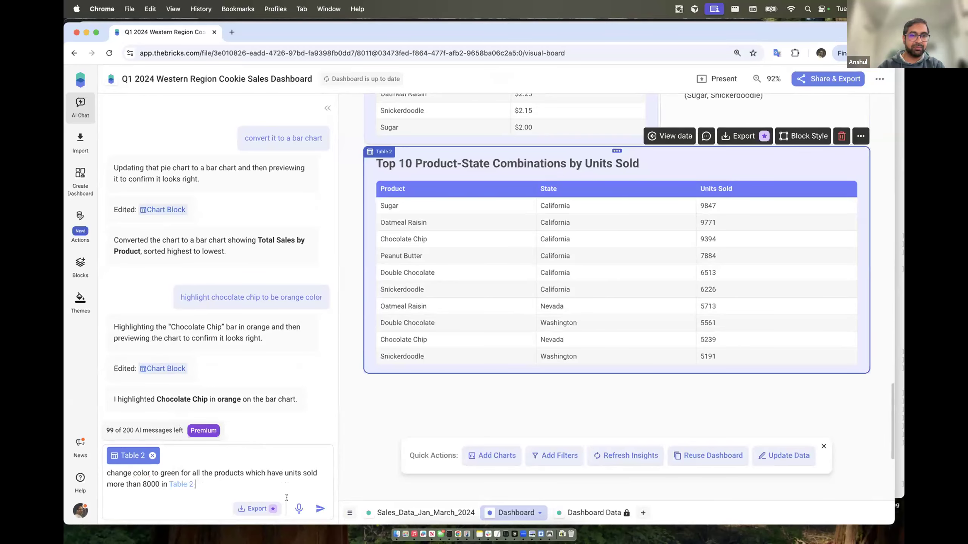
pyautogui.click(319, 509)
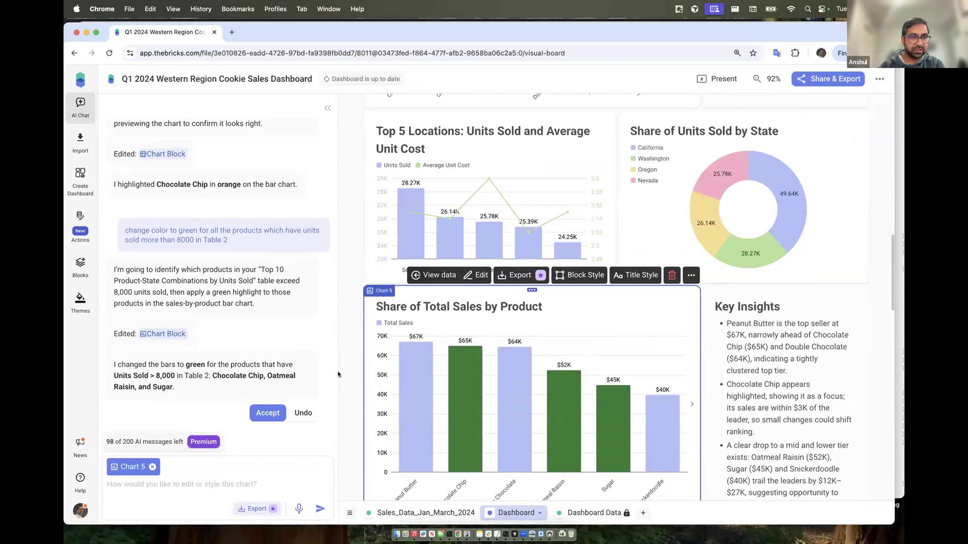
# Step: Compare the recoloured bars and the submitted request with the Top 10 Product-State Combinations table
pyautogui.scroll(-6, 339, 373)
pyautogui.scroll(1, 284, 337)
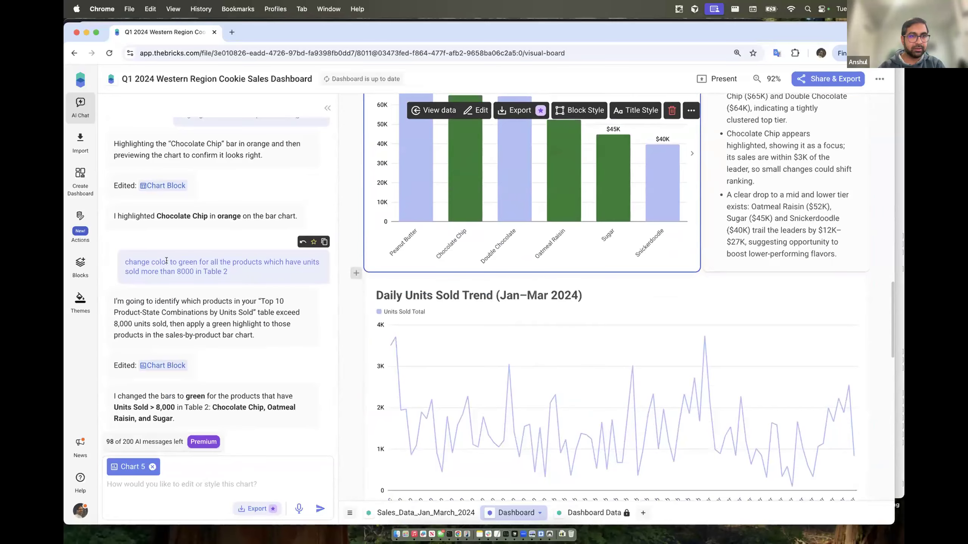
pyautogui.moveTo(124, 256); pyautogui.dragTo(191, 270)
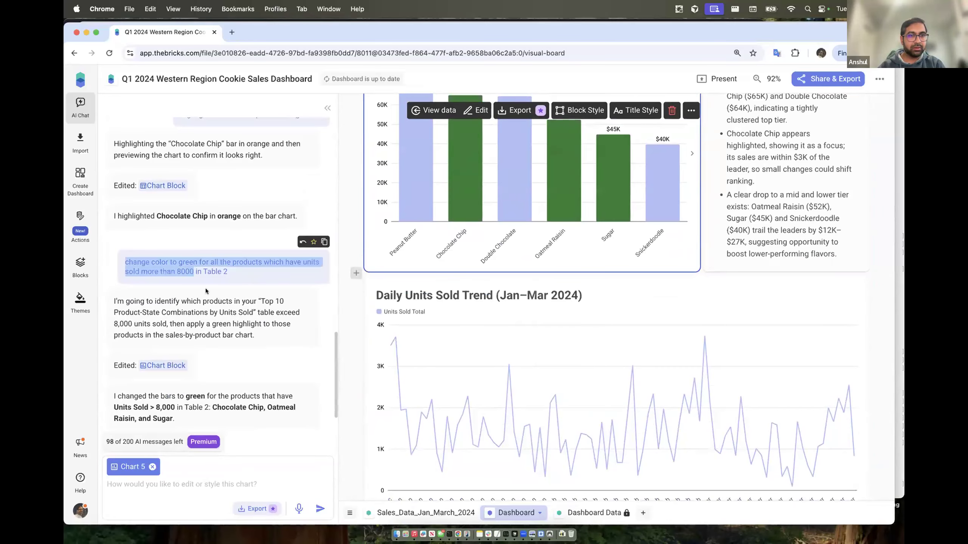
pyautogui.scroll(-1, 206, 291)
pyautogui.scroll(-15, 411, 371)
pyautogui.scroll(4, 419, 358)
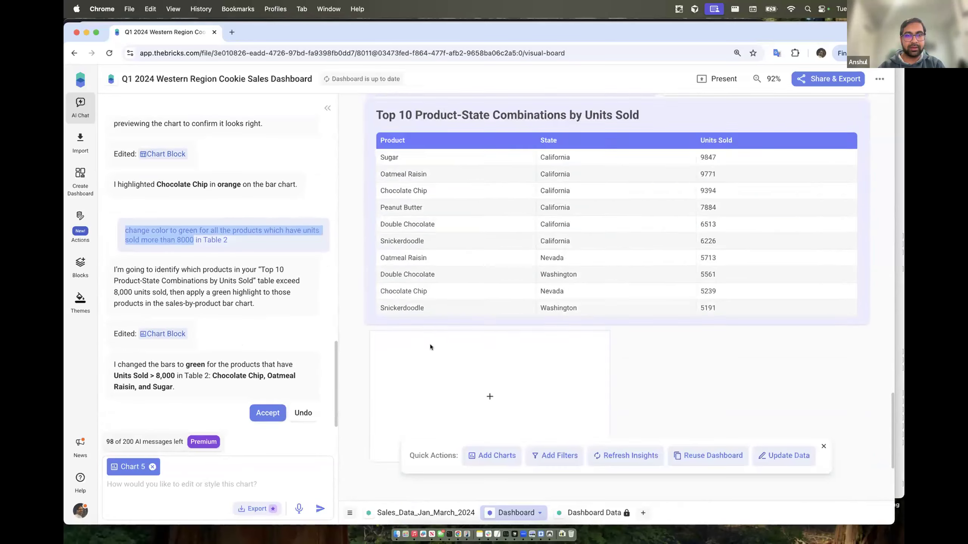
pyautogui.scroll(3, 434, 335)
# Step: Select the Top 10 Product-State Combinations table and reuse the previous green colour request as a new AI prompt for it
pyautogui.click(442, 321)
pyautogui.click(193, 481)
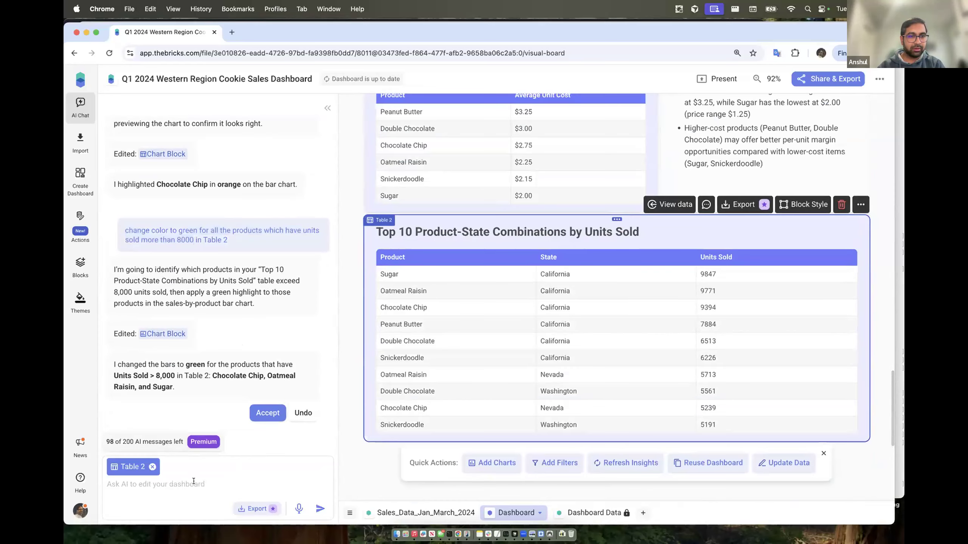
pyautogui.scroll(2, 253, 331)
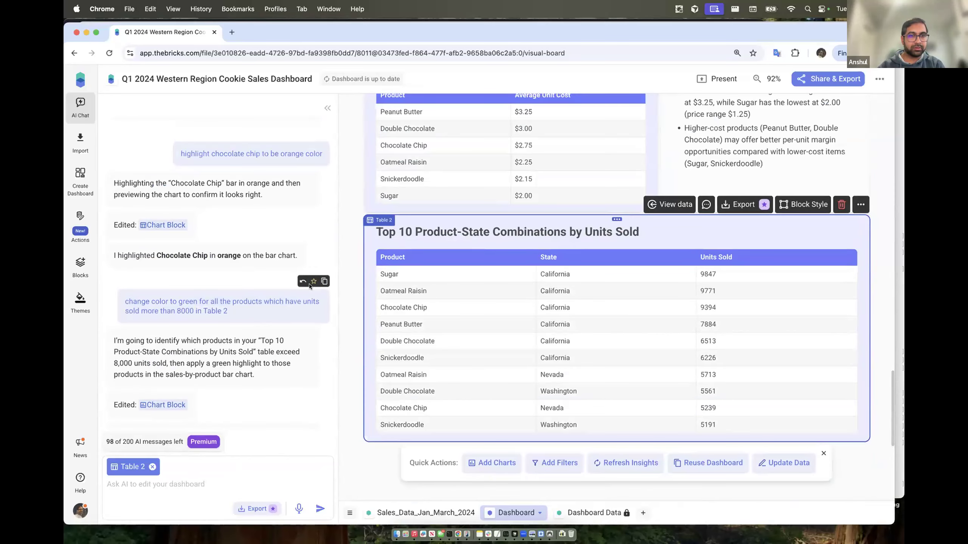
pyautogui.click(322, 281)
pyautogui.scroll(-2, 244, 366)
pyautogui.press('super+v')
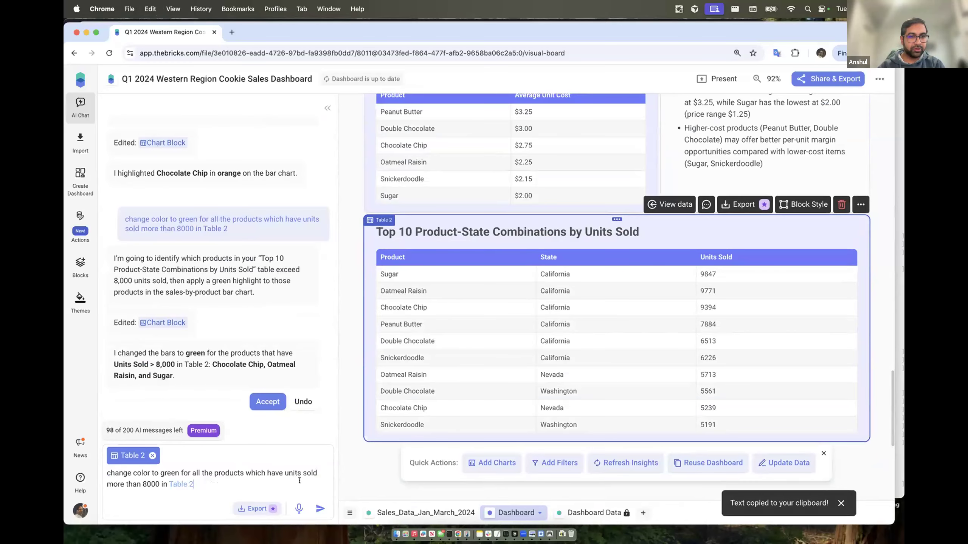
# Step: Reword the end of the prompt to "in the table Table 2", with Table 2 as a reference, and send it
pyautogui.press('BackSpace')
pyautogui.press('BackSpace')
pyautogui.press('BackSpace')
pyautogui.press('BackSpace')
pyautogui.press('BackSpace')
pyautogui.press('BackSpace')
pyautogui.press('BackSpace')
pyautogui.write('th')
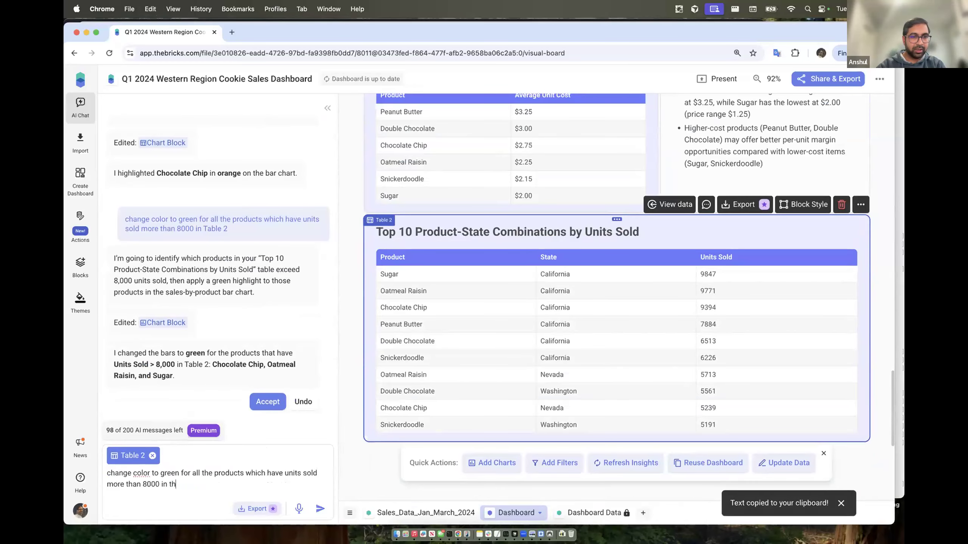
pyautogui.write('e table')
pyautogui.press('Down')
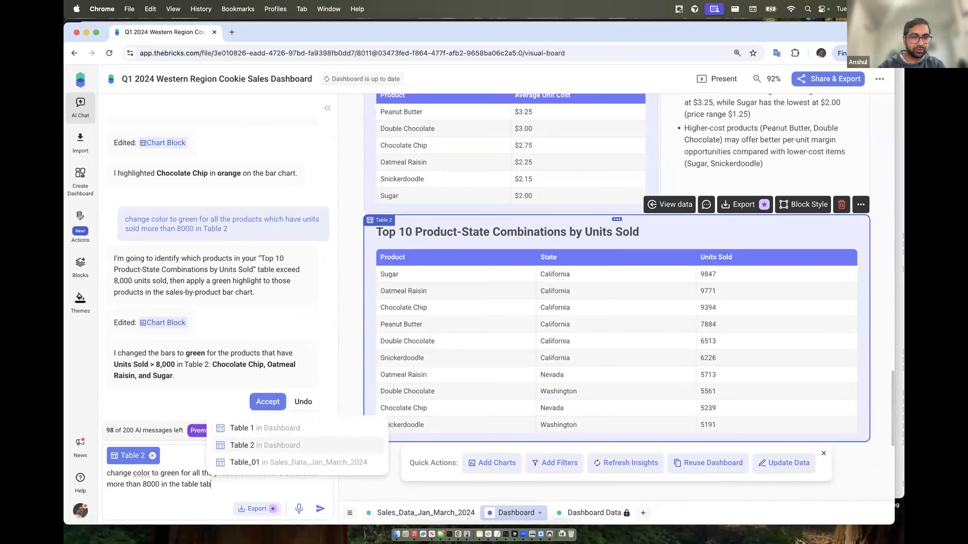
pyautogui.press('Return')
pyautogui.press('Return')
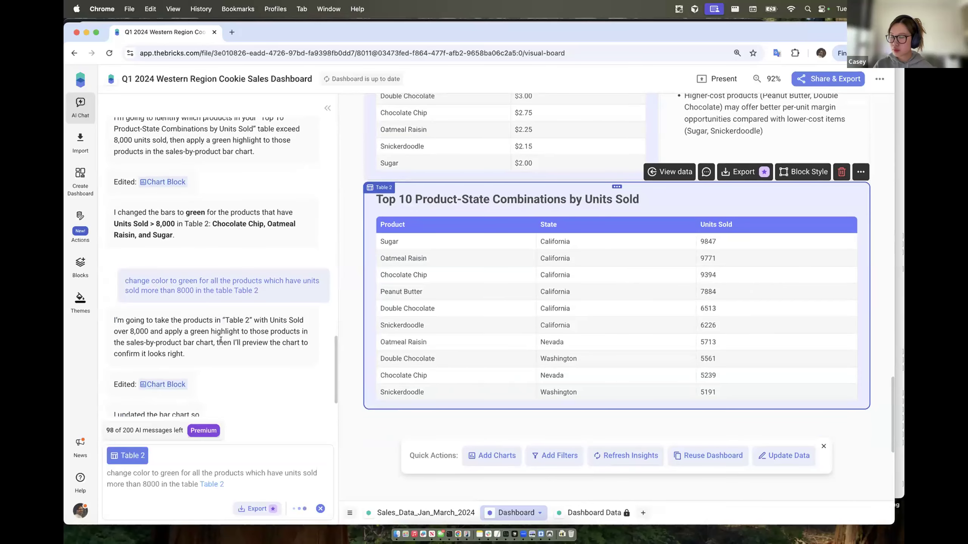
# Step: Review the AI's reply and the Share of Total Sales by Product chart against the tables further down
pyautogui.scroll(-1, 221, 365)
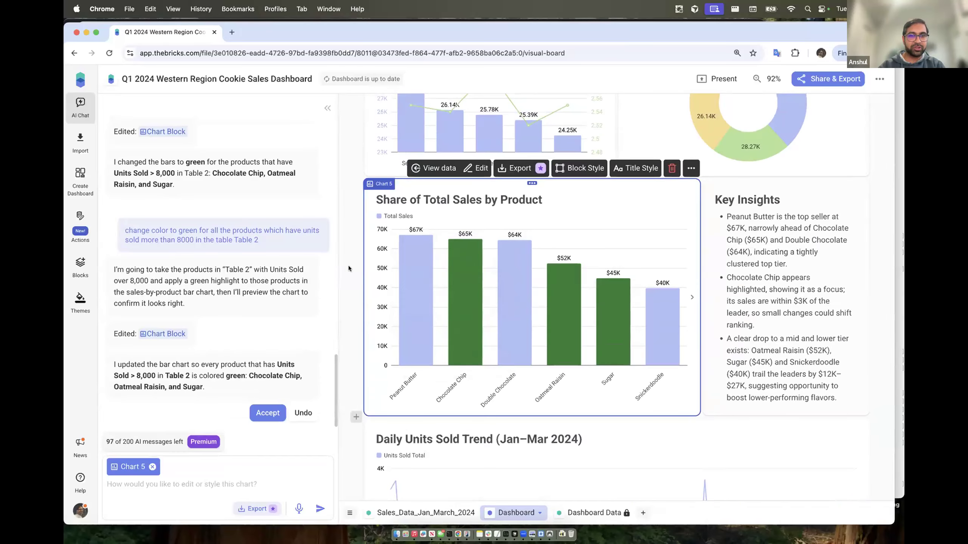
pyautogui.click(346, 266)
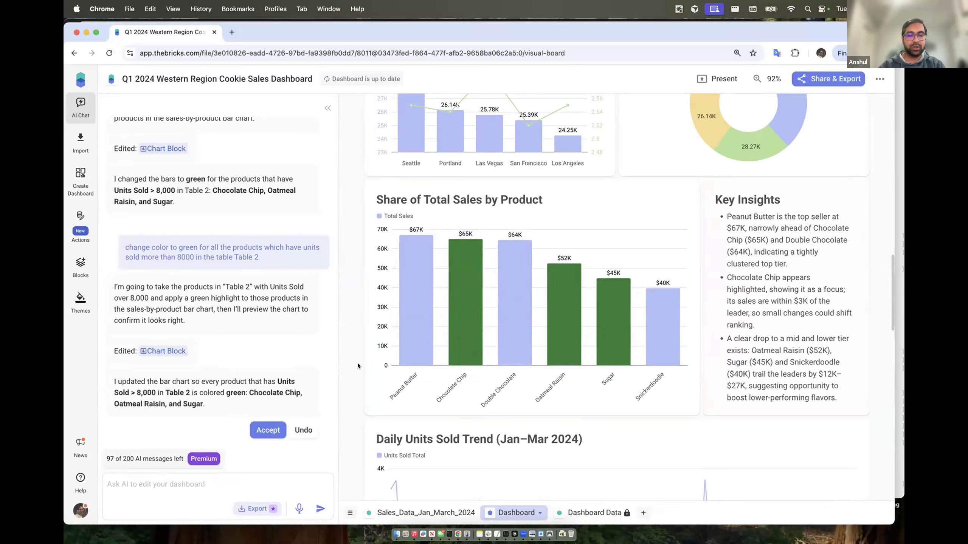
pyautogui.scroll(-12, 416, 378)
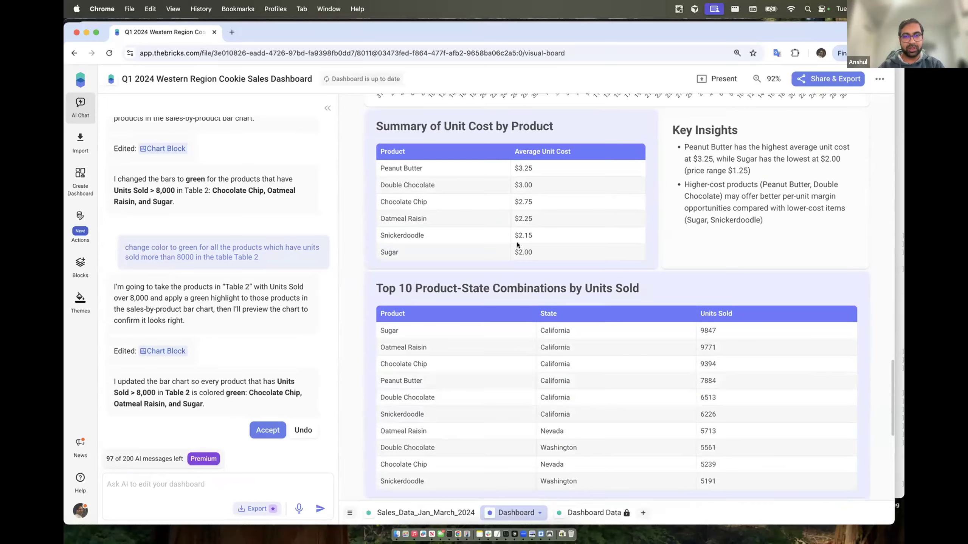
# Step: Check which additional options are available for the Summary of Unit Cost by Product table, without applying any
pyautogui.click(435, 264)
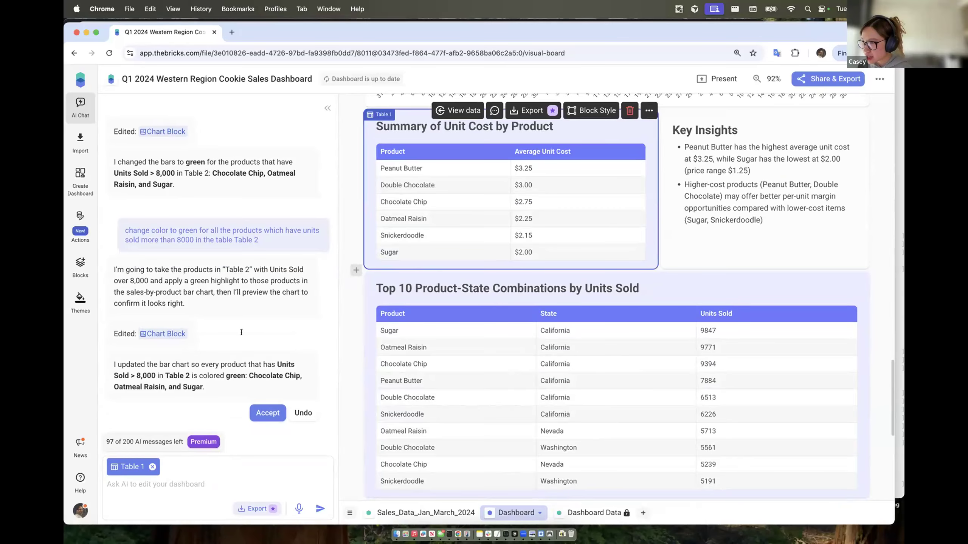
pyautogui.scroll(1, 629, 131)
pyautogui.click(649, 131)
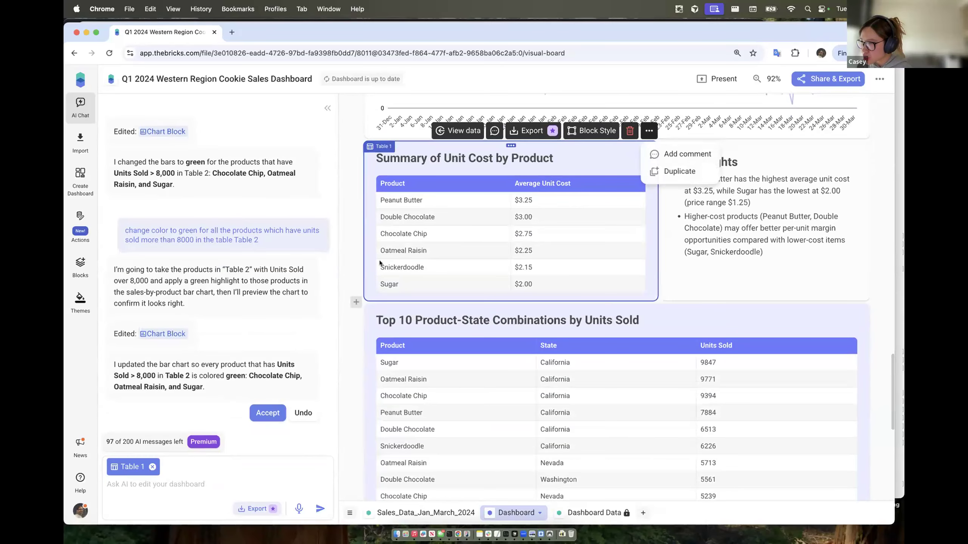
pyautogui.click(325, 211)
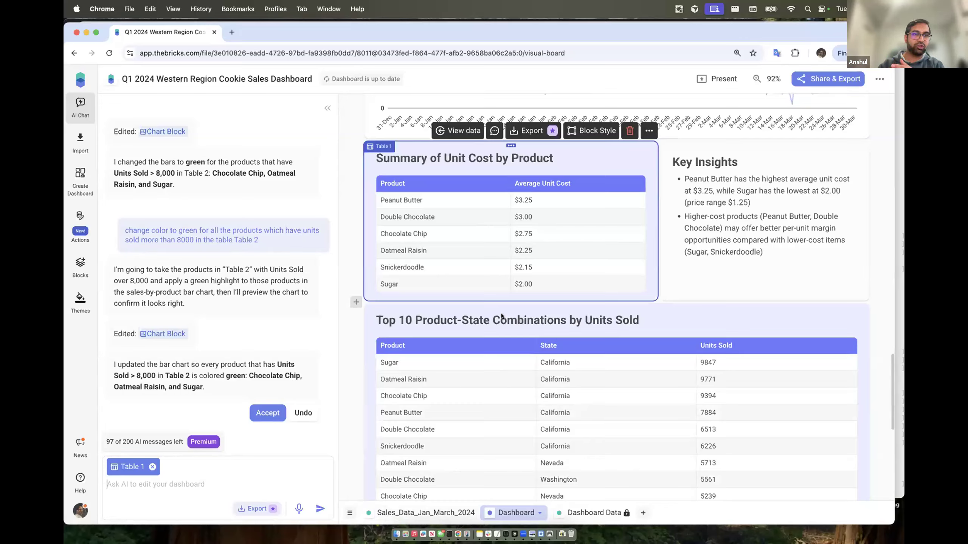
# Step: Open the Sales_Data_Jan_March_2024 sheet from its first column and get the AI prompt ready for input
pyautogui.click(426, 513)
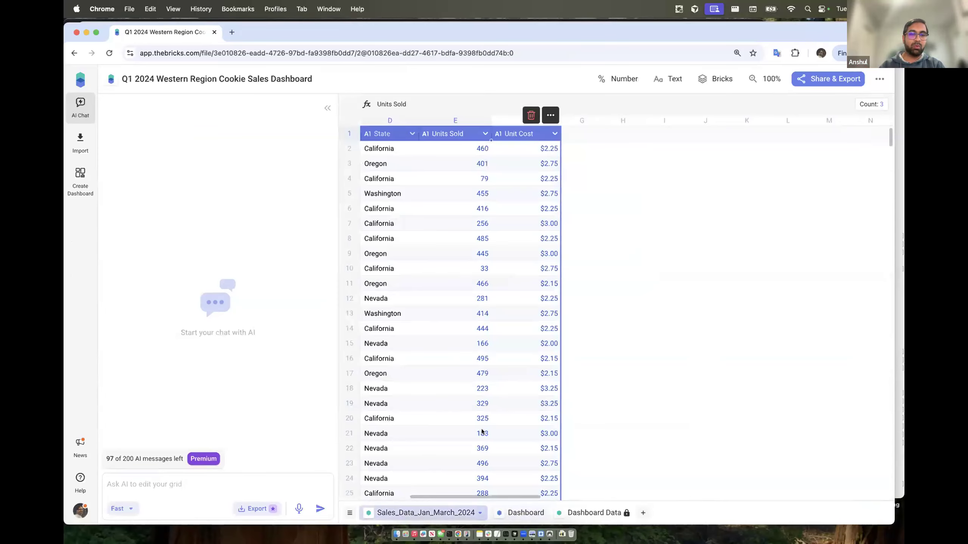
pyautogui.hscroll(-5, 427, 366)
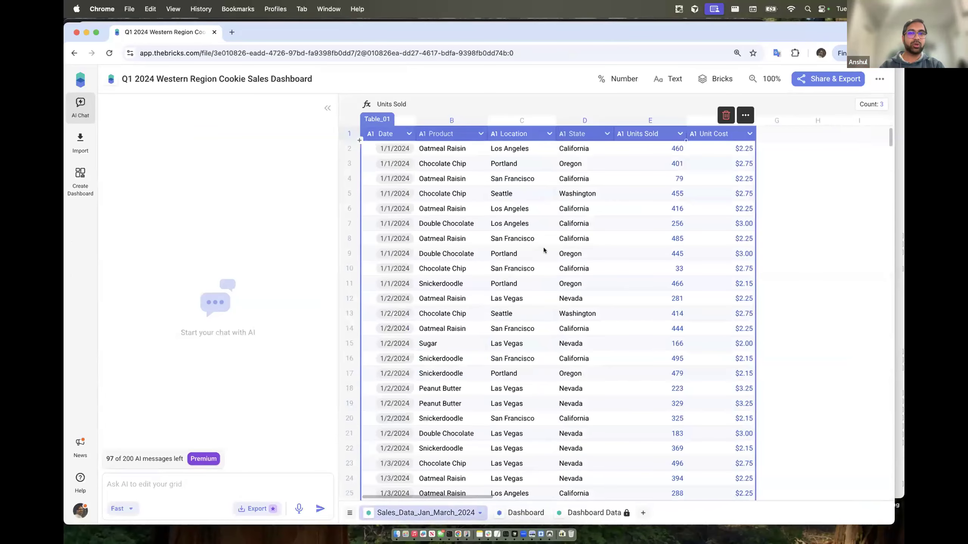
pyautogui.click(224, 486)
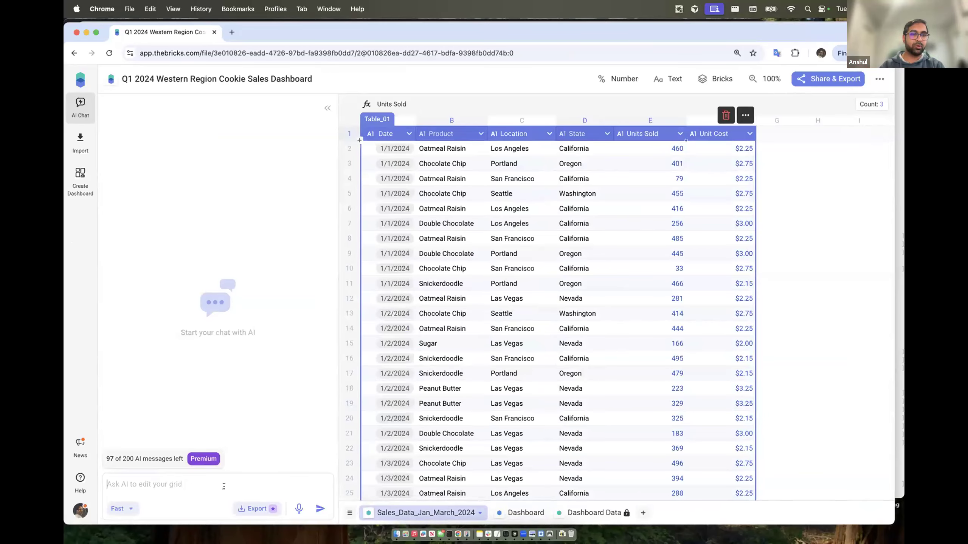
# Step: Draft the AI prompt "Clean my data for Table_01" with the table as a reference, and clear it without sending
pyautogui.write('Analyzin')
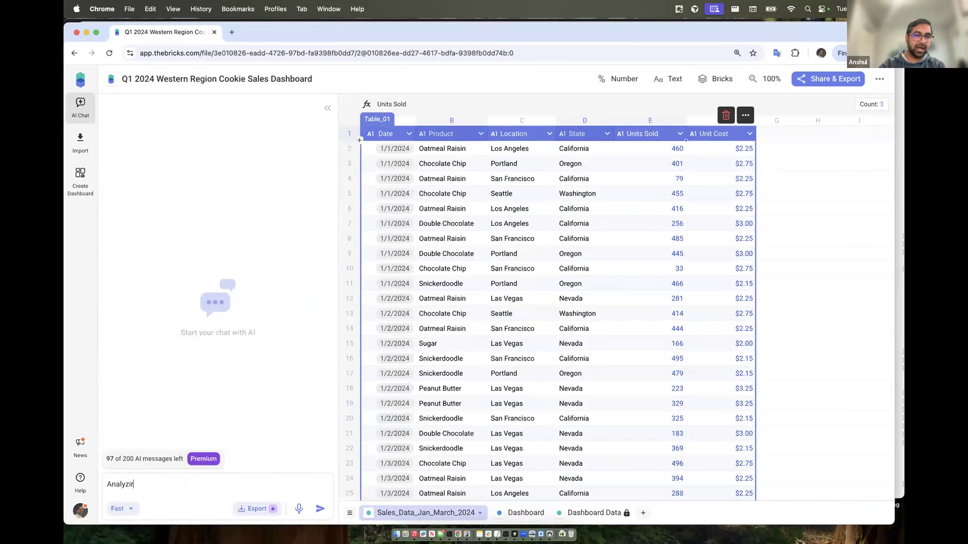
pyautogui.press('super+a')
pyautogui.write('Clean my data ')
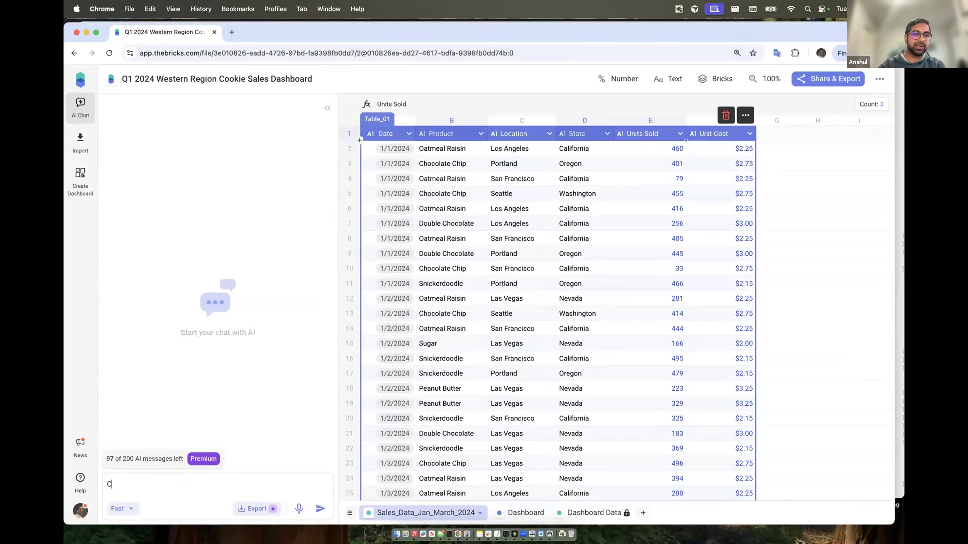
pyautogui.write('for ')
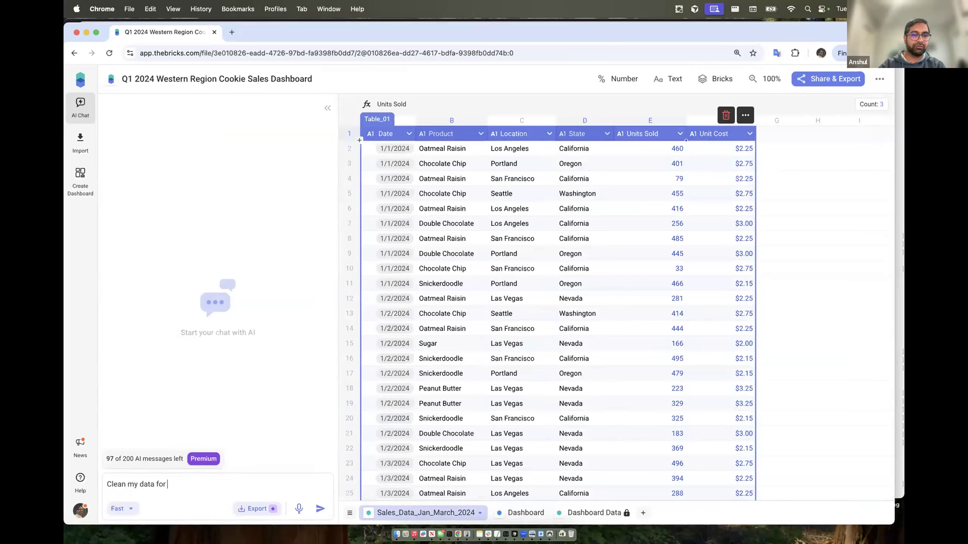
pyautogui.write('table_01')
pyautogui.press('Return')
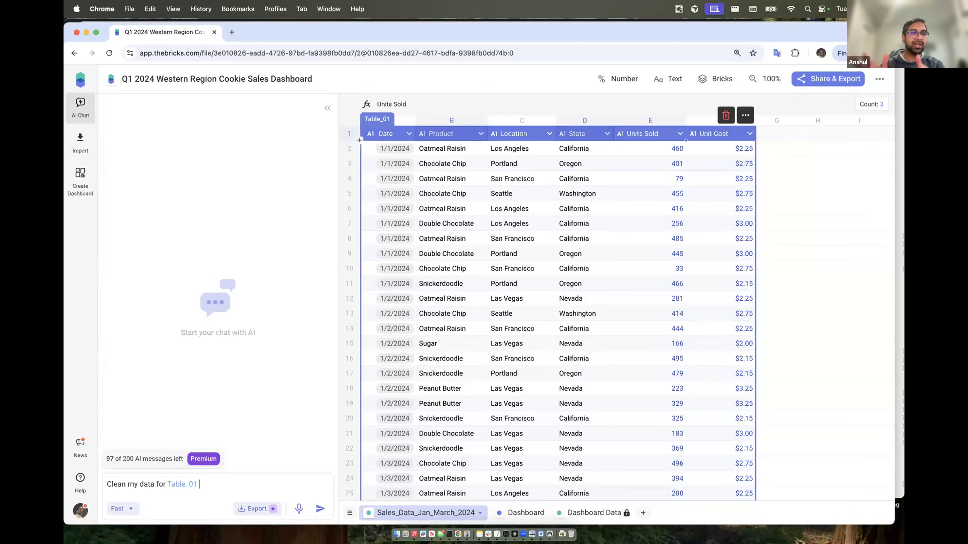
pyautogui.hotkey('shift', 'Left')
pyautogui.hotkey('shift', 'Left')
pyautogui.press('super+a')
pyautogui.press('BackSpace')
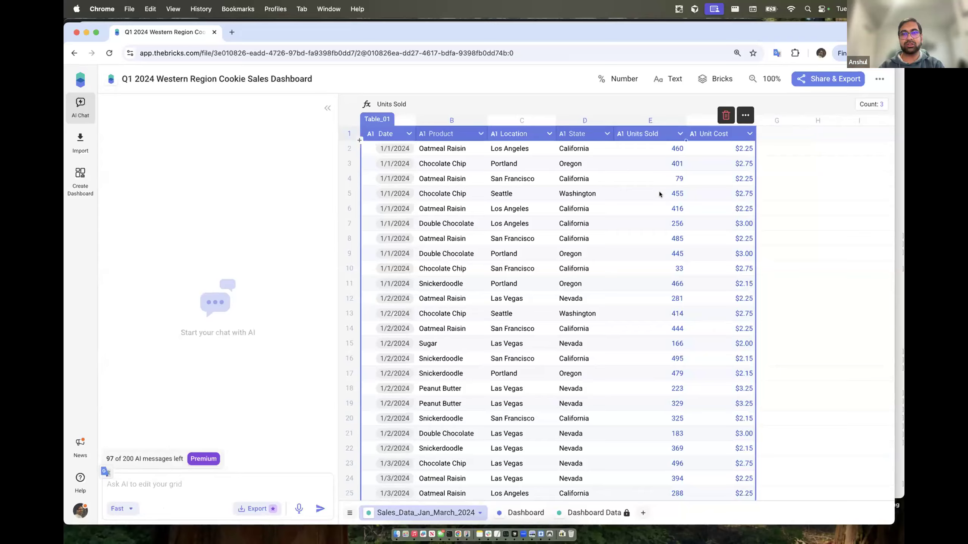
# Step: Ask the AI to change the referenced Unit Cost column with the prompt "Unit Cost(Table_01) in a 1 decimal place"
pyautogui.click(674, 163)
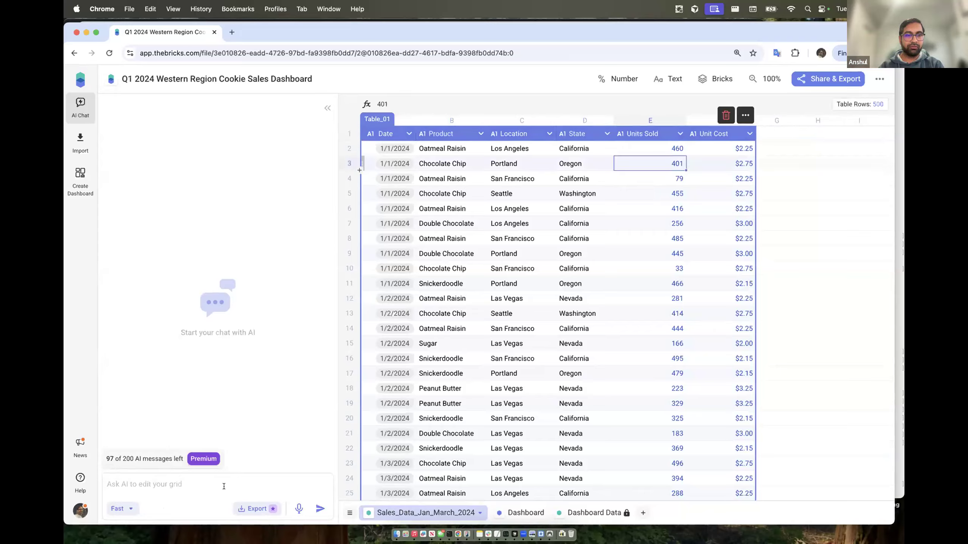
pyautogui.click(721, 178)
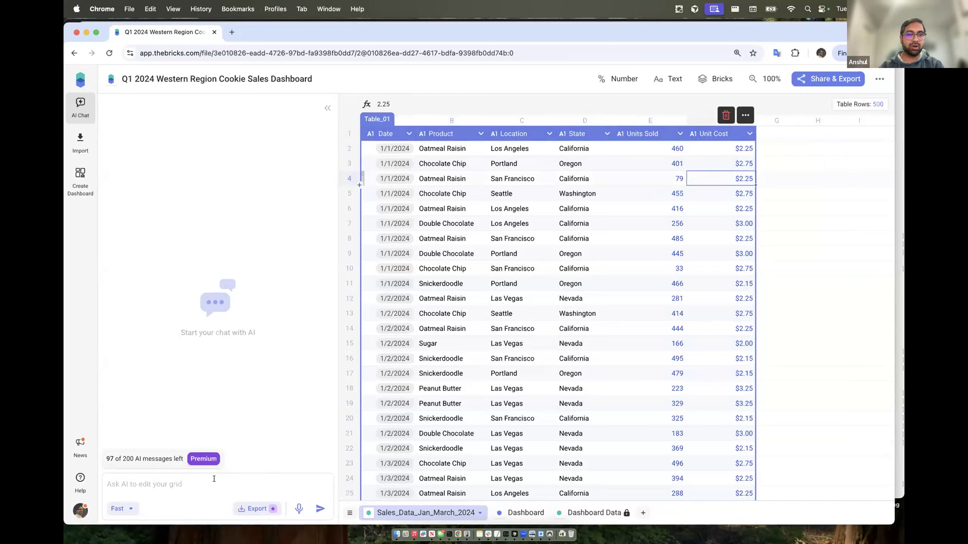
pyautogui.write('unit cos')
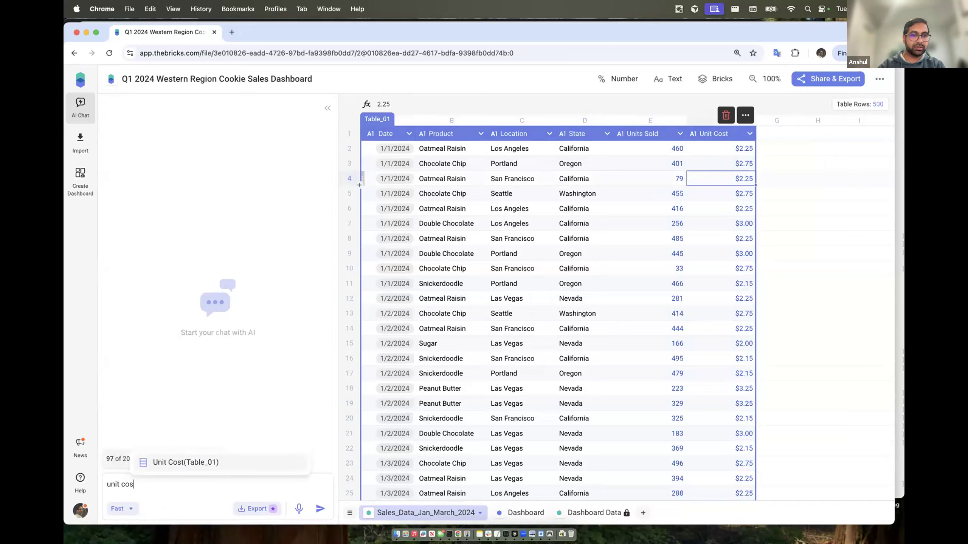
pyautogui.press('Return')
pyautogui.write('in a ')
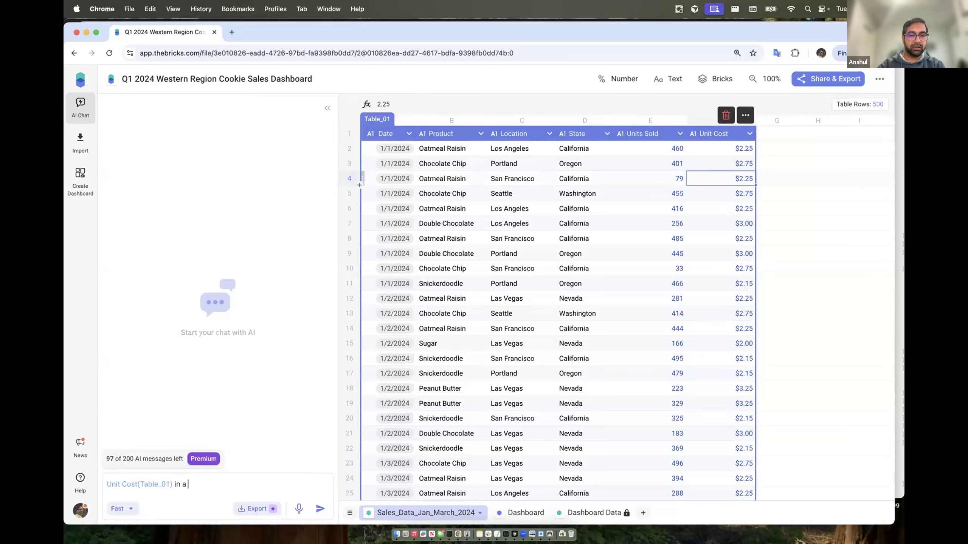
pyautogui.write('1 decimal place')
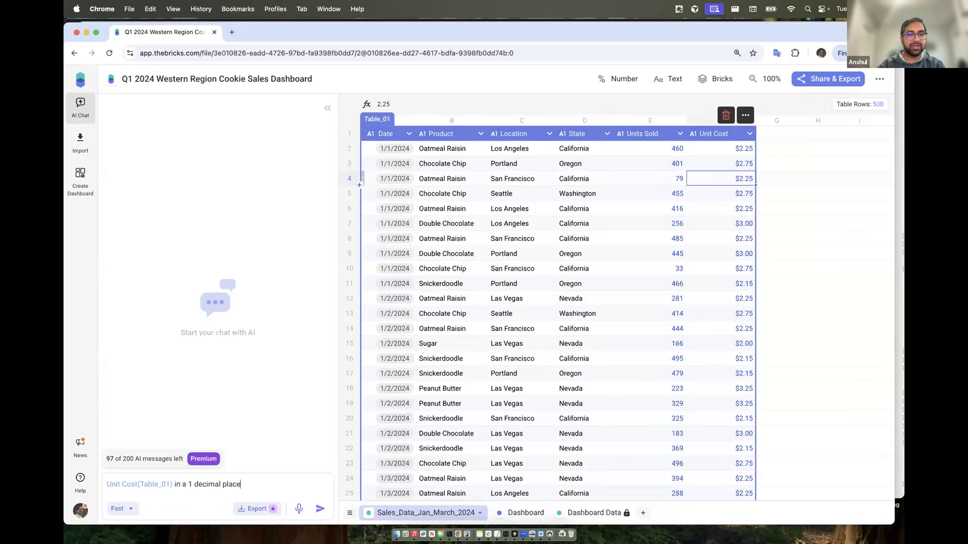
pyautogui.press('Return')
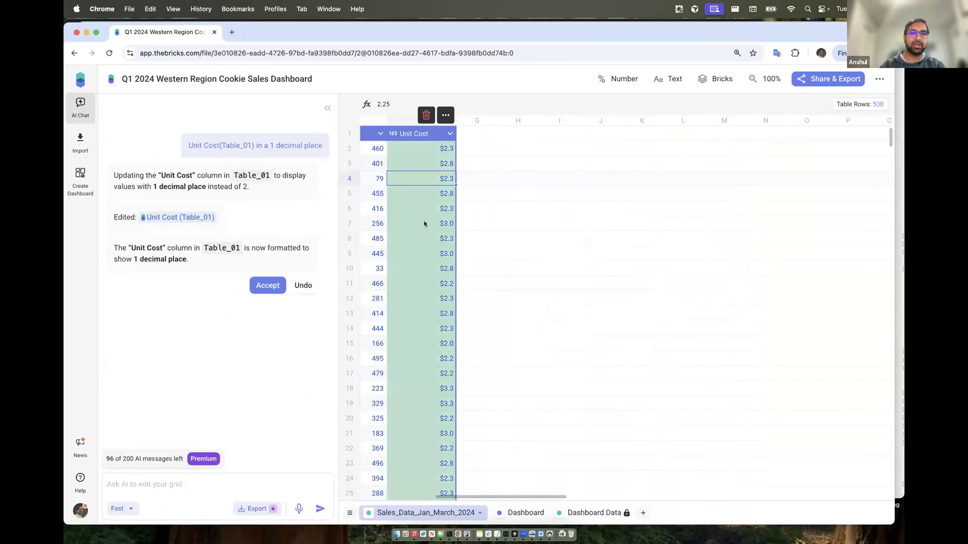
pyautogui.hscroll(-3, 424, 220)
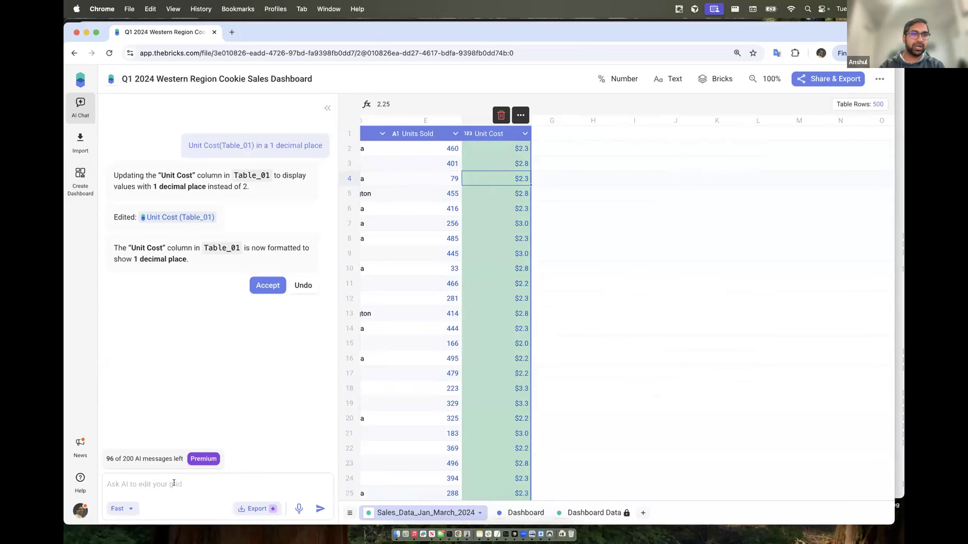
pyautogui.click(80, 181)
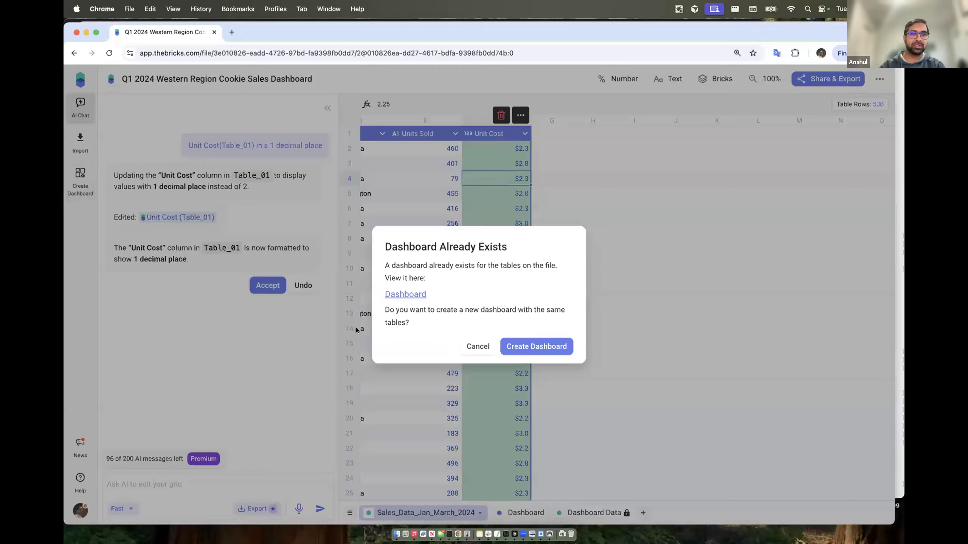
pyautogui.click(478, 347)
pyautogui.hscroll(-5, 420, 331)
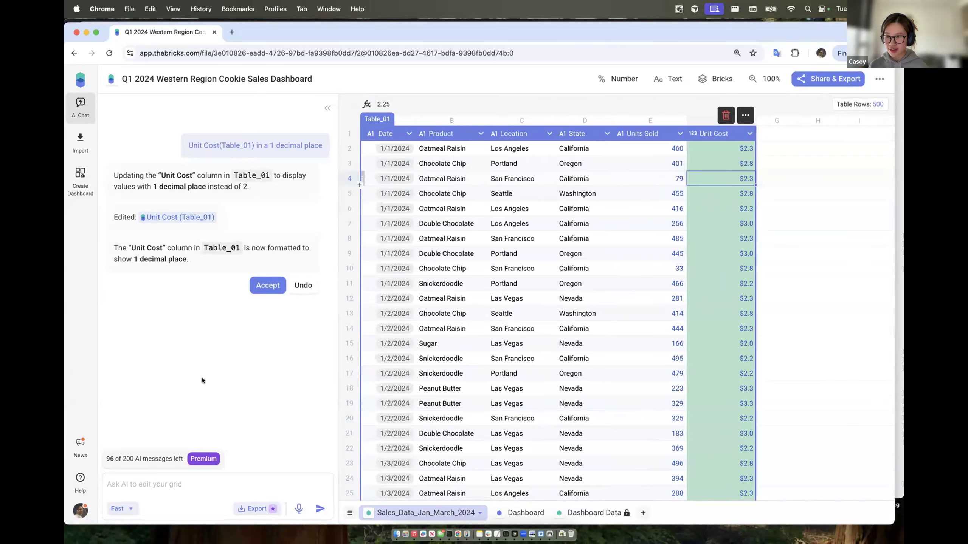
# Step: Return to the Dashboard page and view the Summary of Unit Cost by Product table
pyautogui.click(522, 513)
pyautogui.scroll(-10, 669, 292)
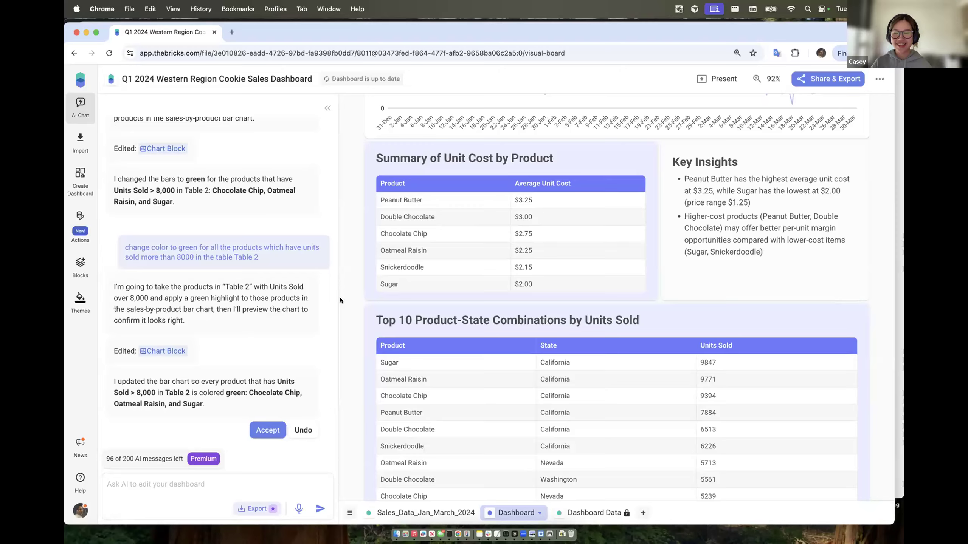
pyautogui.scroll(1, 346, 262)
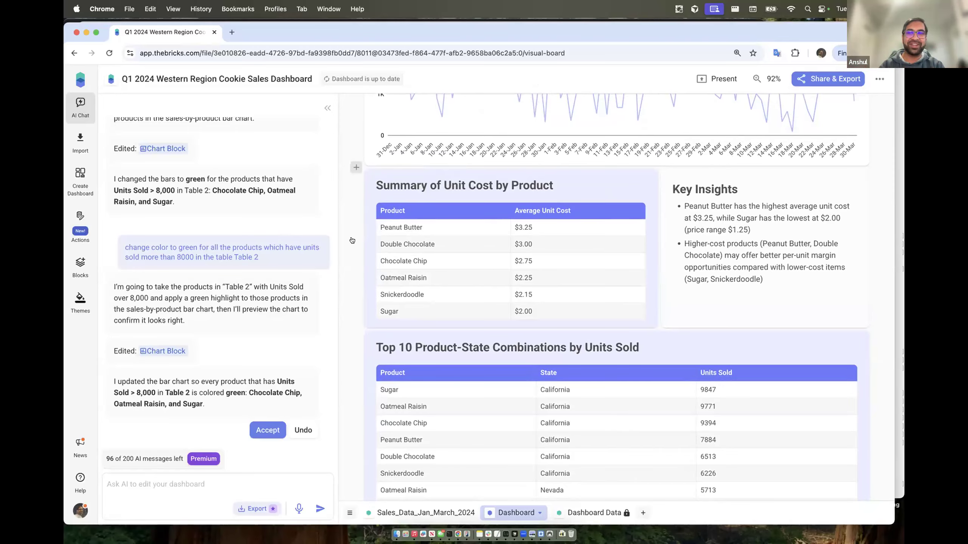
# Step: Share the file with a collaborator by e-mail with edit rights and check the general access options for its link
pyautogui.click(812, 78)
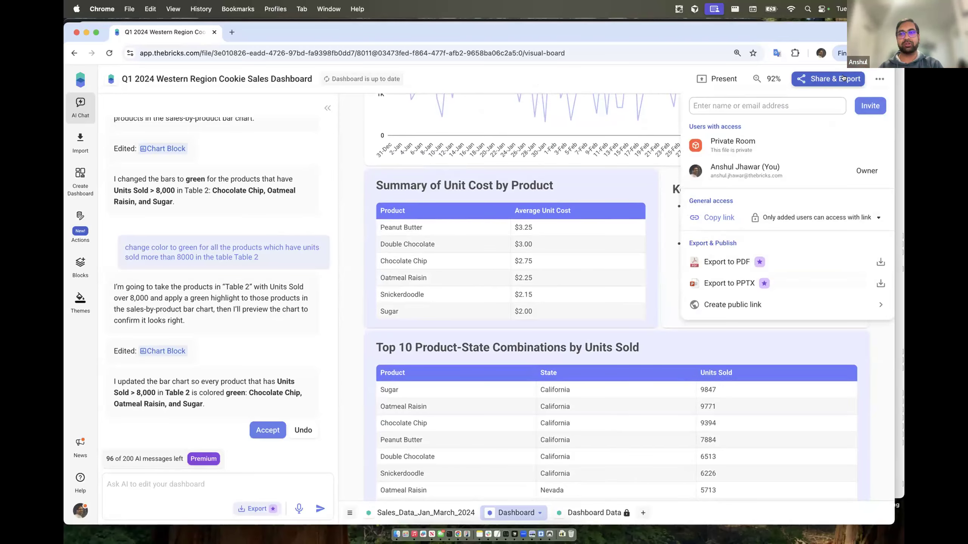
pyautogui.click(753, 106)
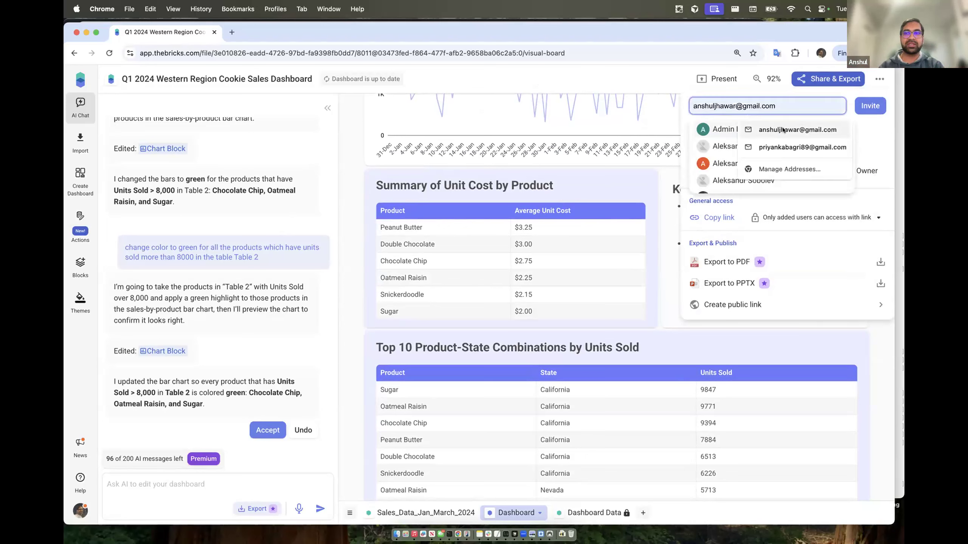
pyautogui.click(783, 129)
pyautogui.press('Return')
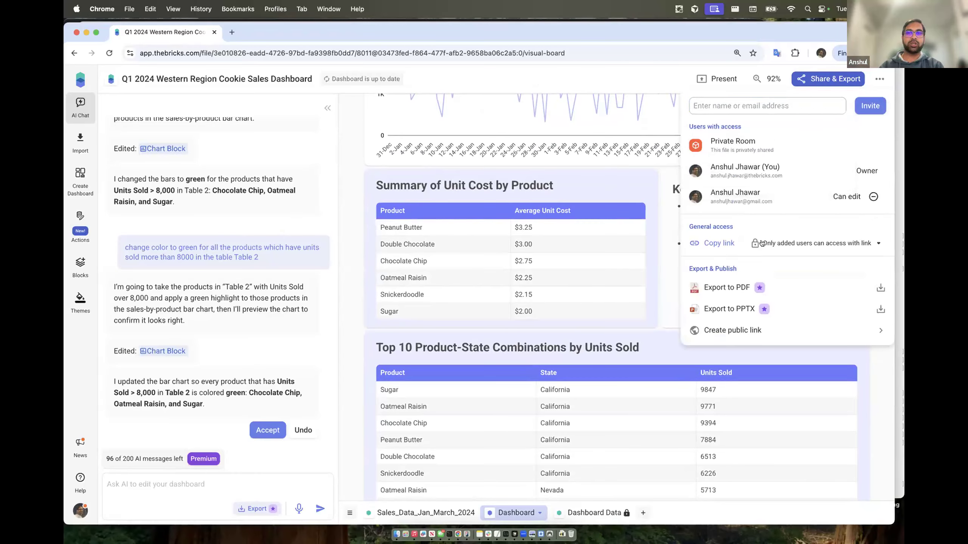
pyautogui.click(774, 243)
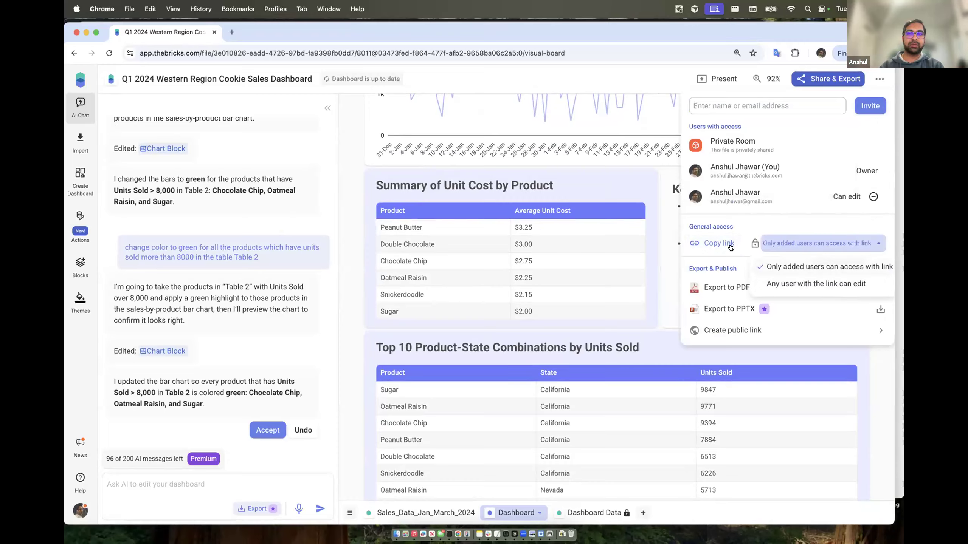
pyautogui.click(719, 243)
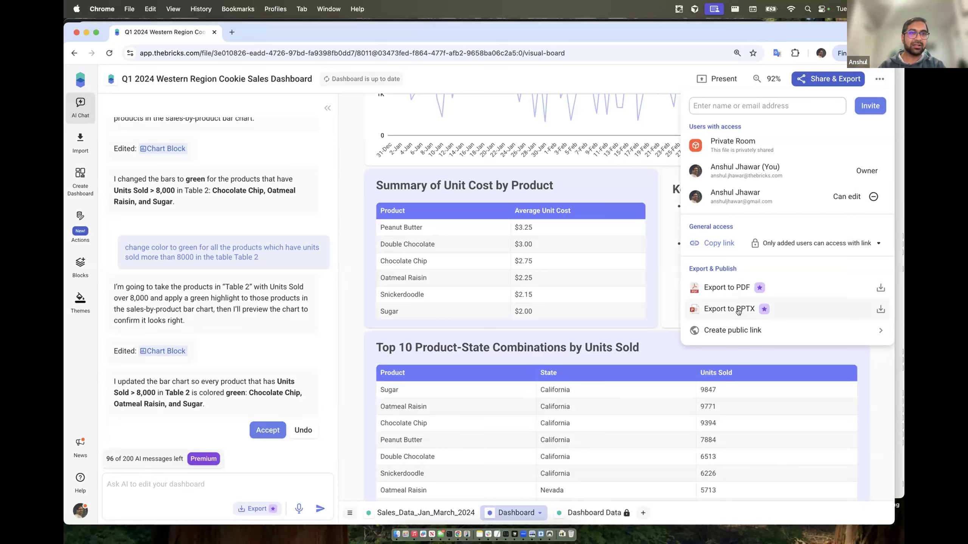
# Step: Publish only the Dashboard page through a public link, unpublish it again, and leave the sharing options
pyautogui.click(738, 330)
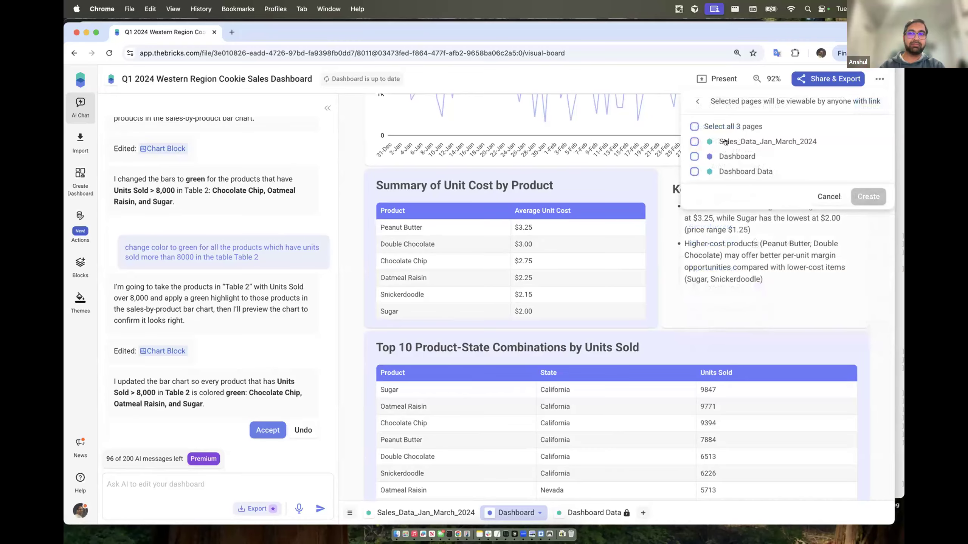
pyautogui.click(730, 156)
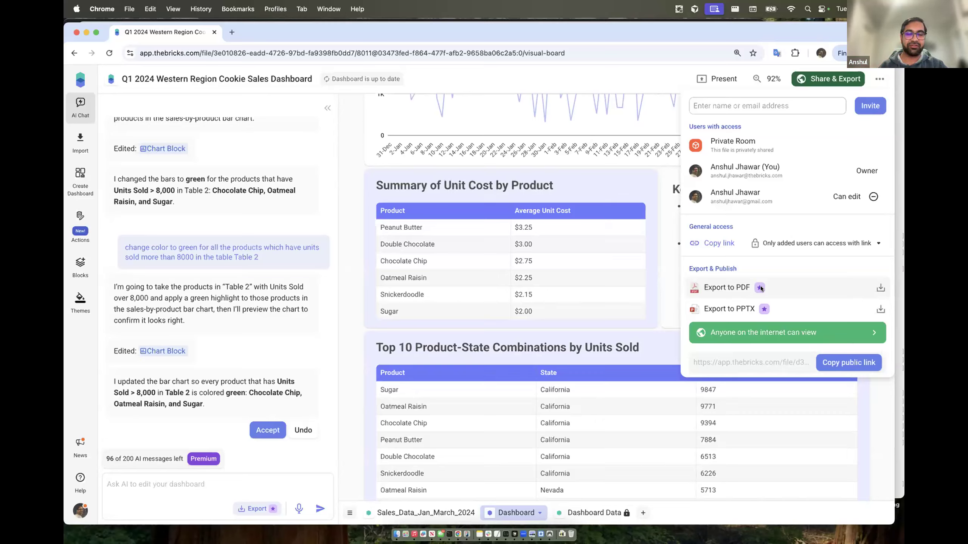
pyautogui.click(774, 331)
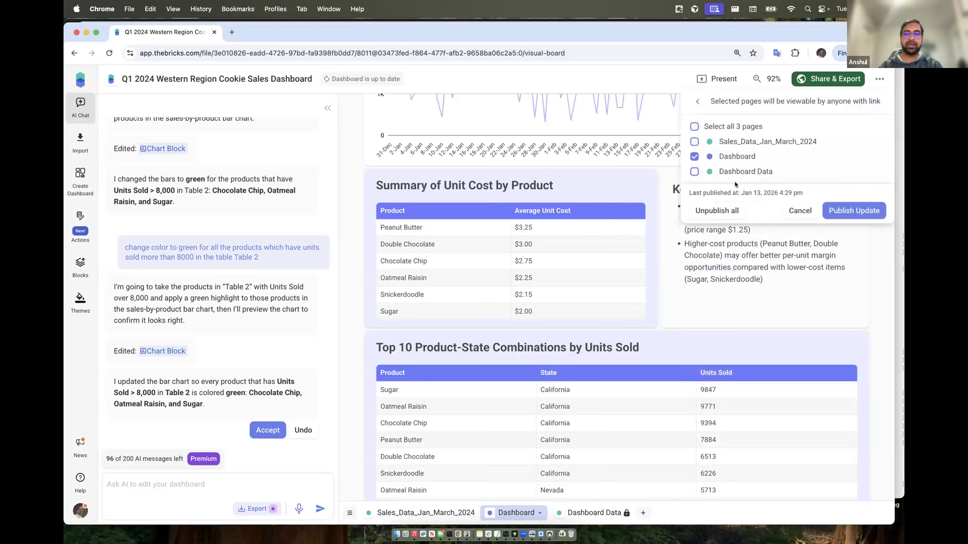
pyautogui.click(716, 211)
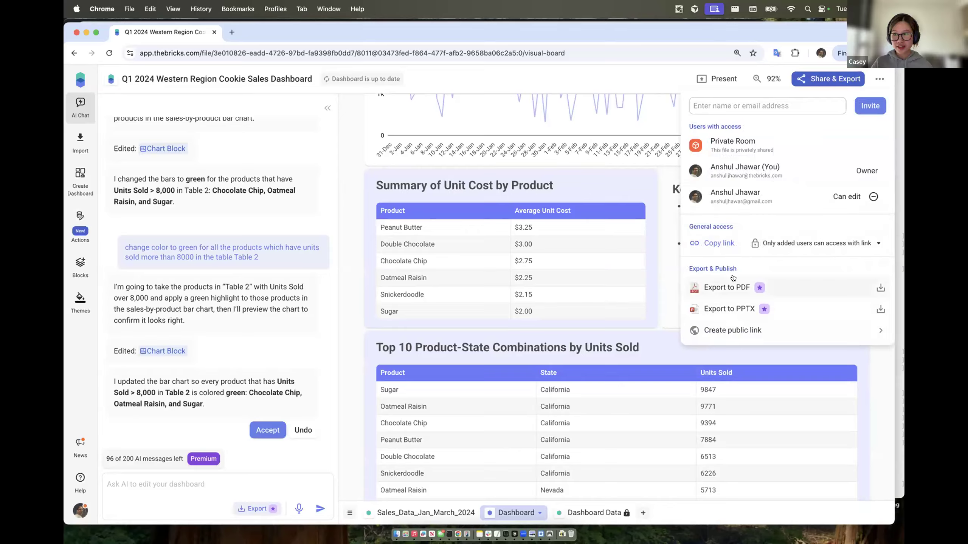
pyautogui.click(348, 254)
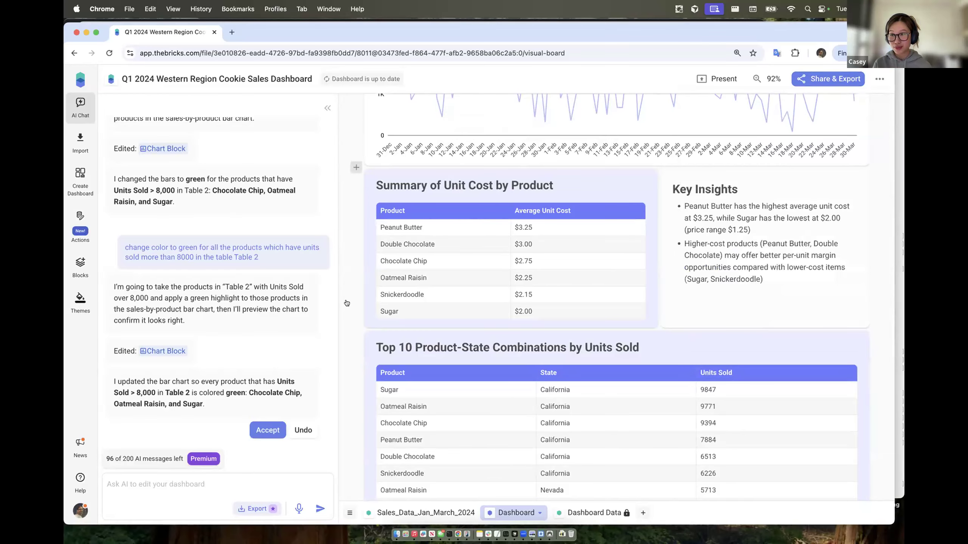
# Step: Add dashboard-wide filter controls using the Add Filters quick action
pyautogui.scroll(20, 346, 303)
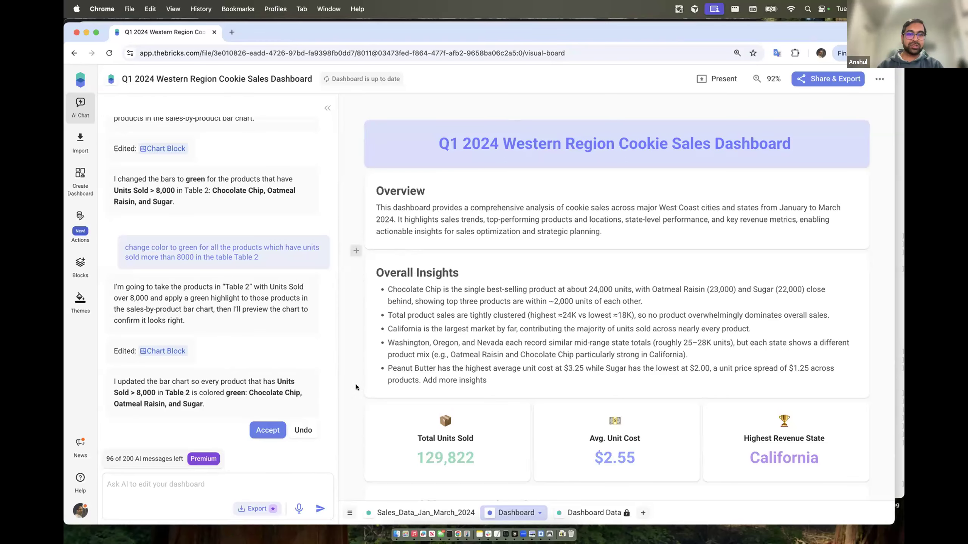
pyautogui.scroll(-2, 399, 391)
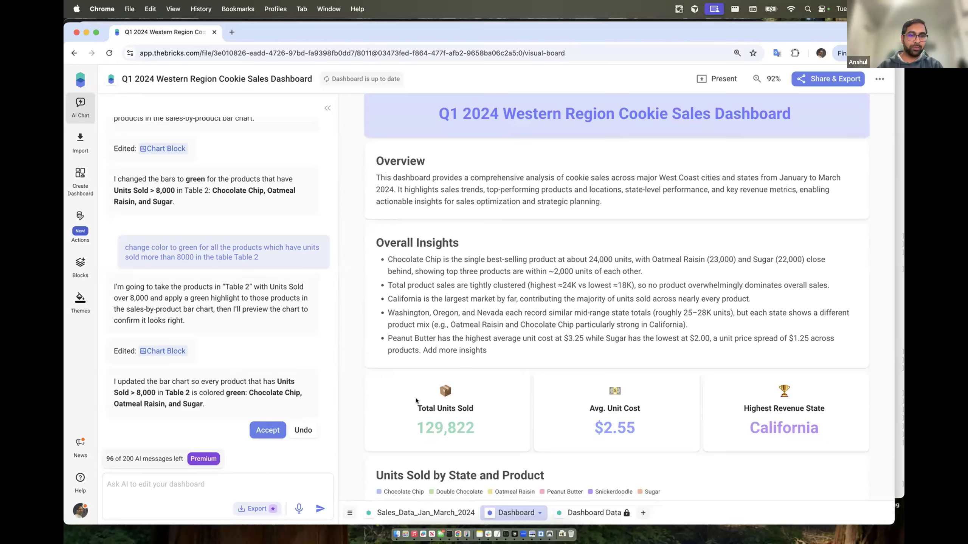
pyautogui.scroll(-1, 410, 400)
pyautogui.scroll(-20, 340, 330)
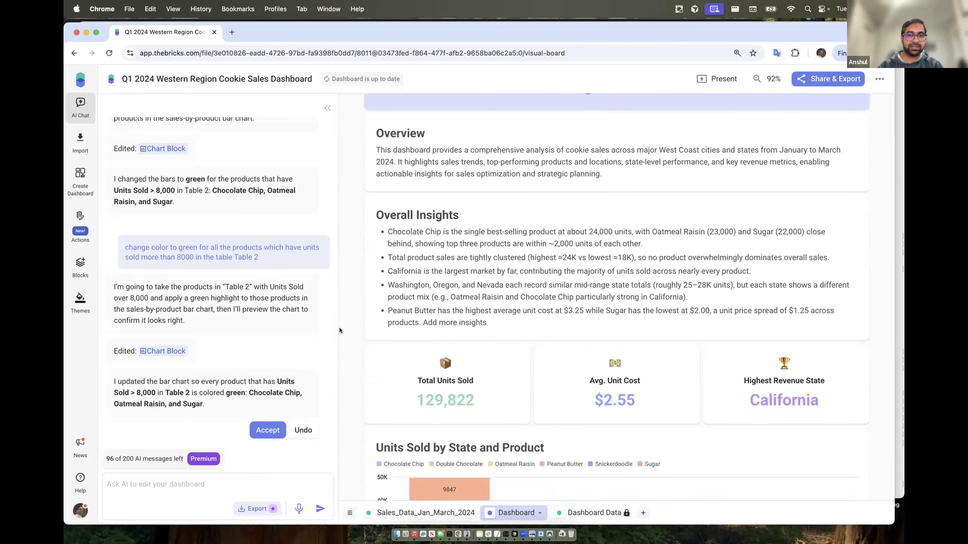
pyautogui.scroll(2, 338, 326)
pyautogui.scroll(1, 334, 366)
pyautogui.click(215, 486)
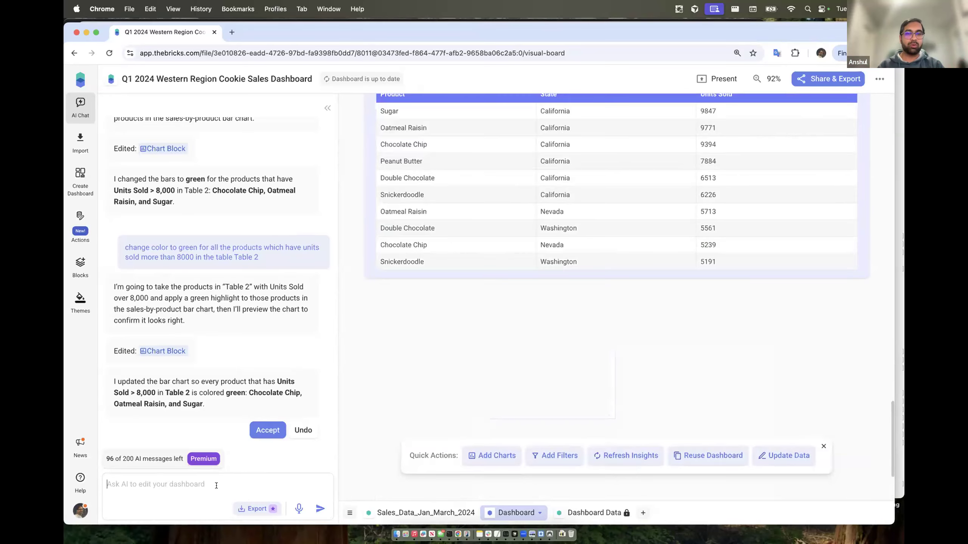
pyautogui.click(544, 451)
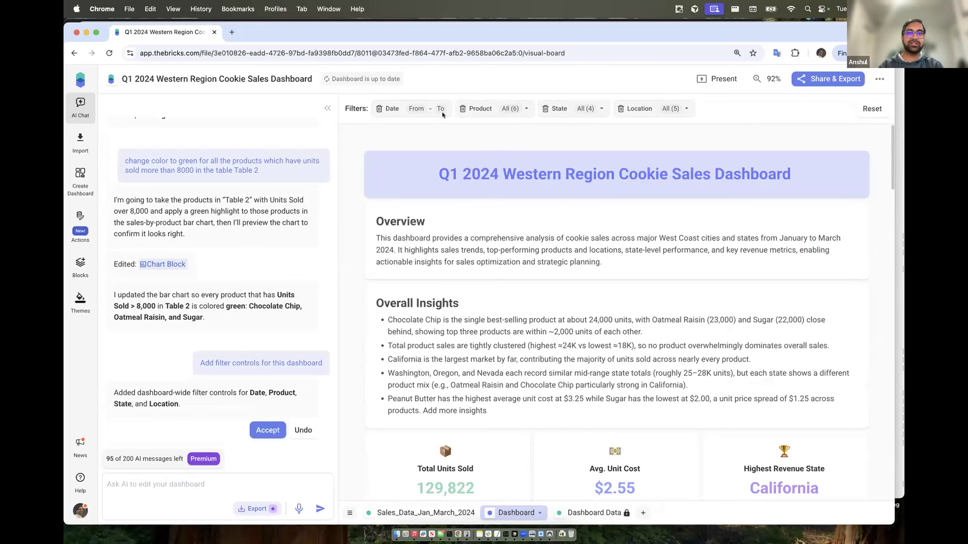
# Step: Limit the dashboard's Product filter to Chocolate Chip and Double Chocolate
pyautogui.click(416, 108)
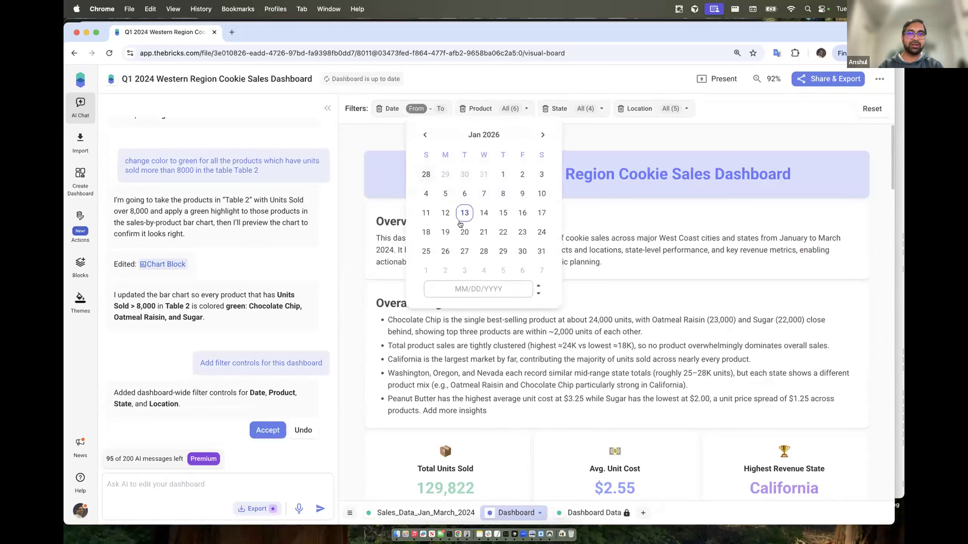
pyautogui.click(372, 138)
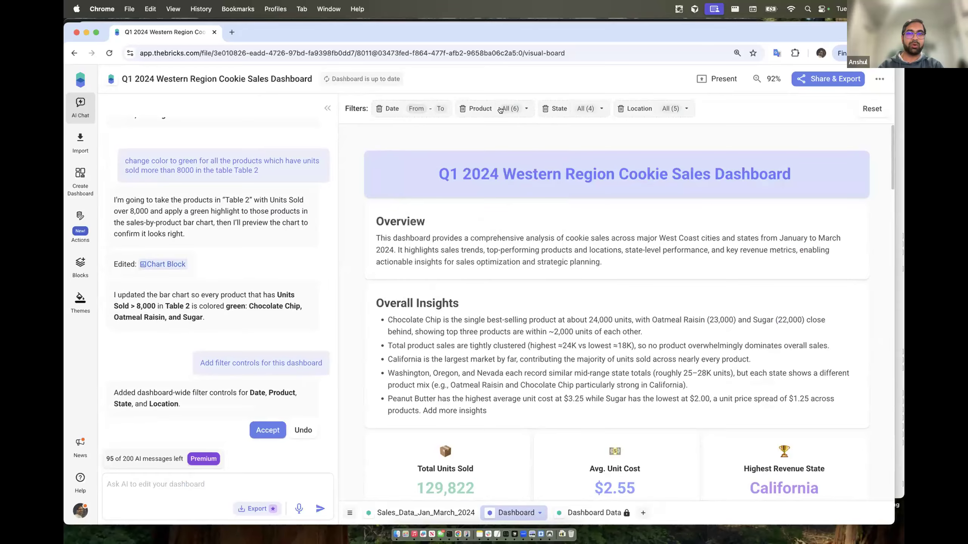
pyautogui.click(500, 109)
pyautogui.click(484, 133)
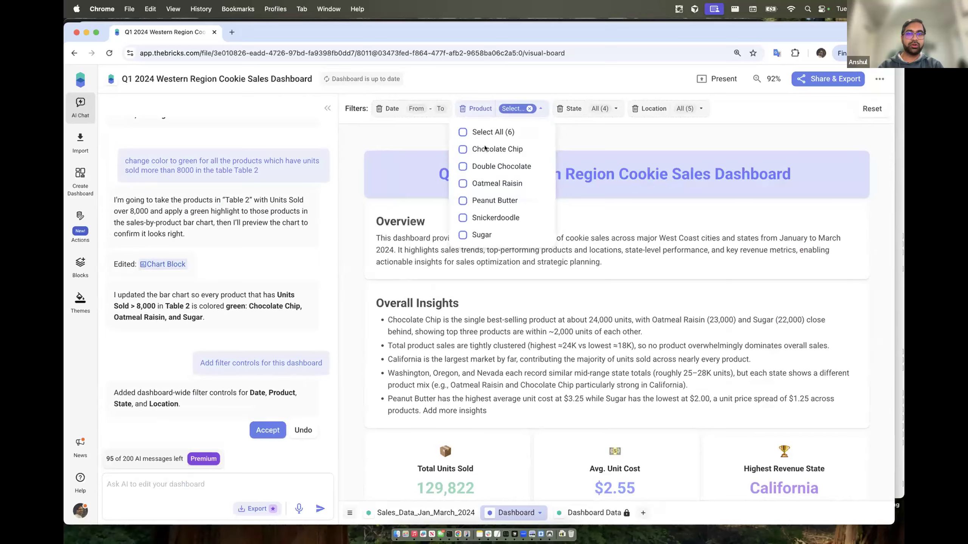
pyautogui.click(484, 148)
pyautogui.click(485, 166)
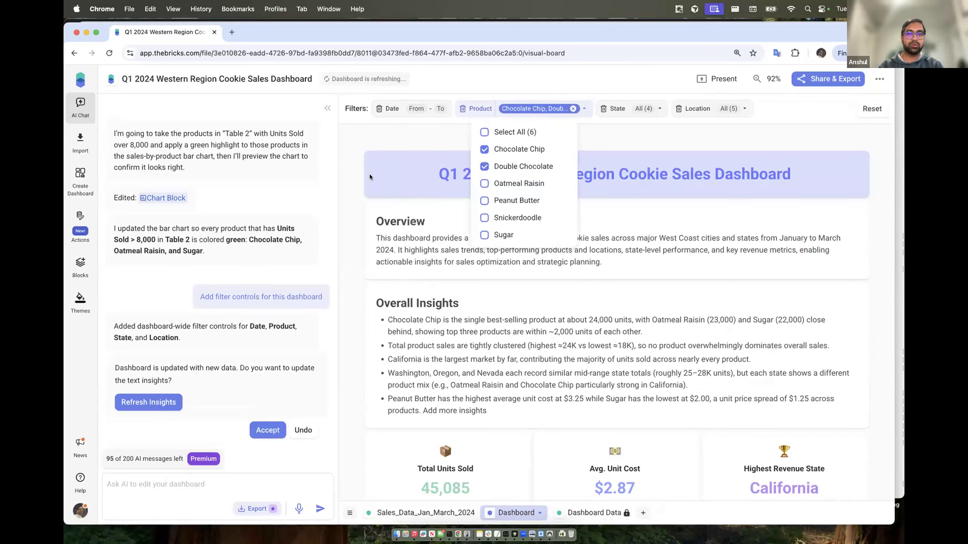
pyautogui.click(339, 180)
# Step: Examine the dashboard's charts, key insights and headline figures with the product filter applied
pyautogui.scroll(-10, 363, 278)
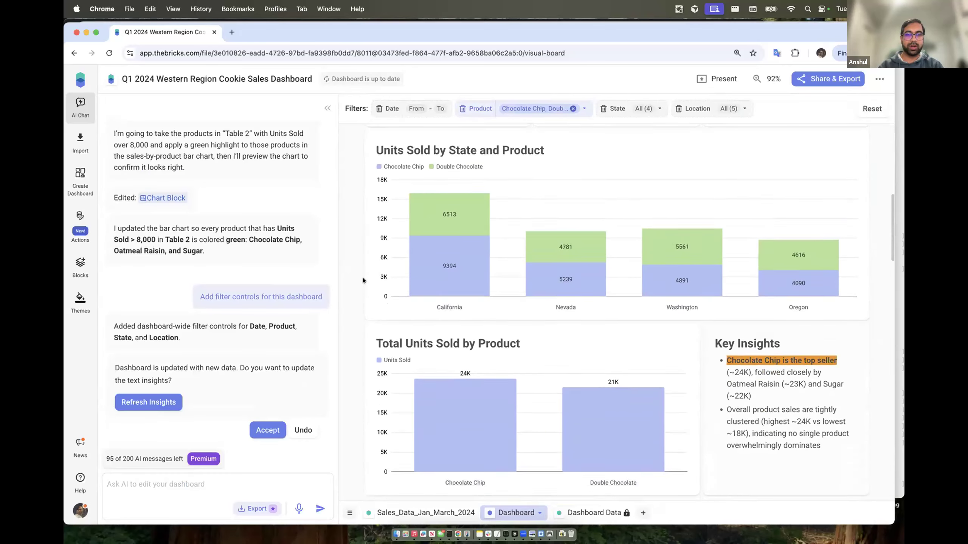
pyautogui.scroll(-3, 363, 278)
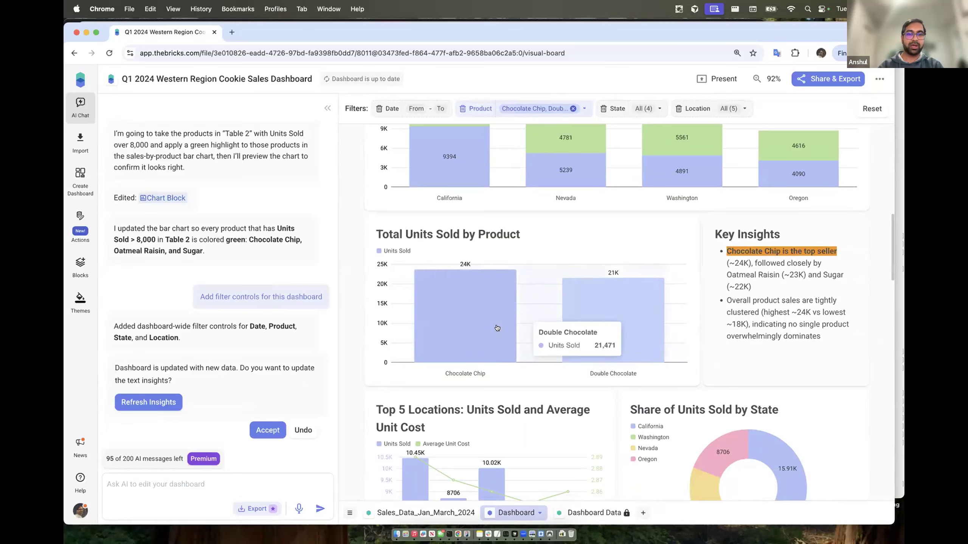
pyautogui.scroll(-2, 497, 328)
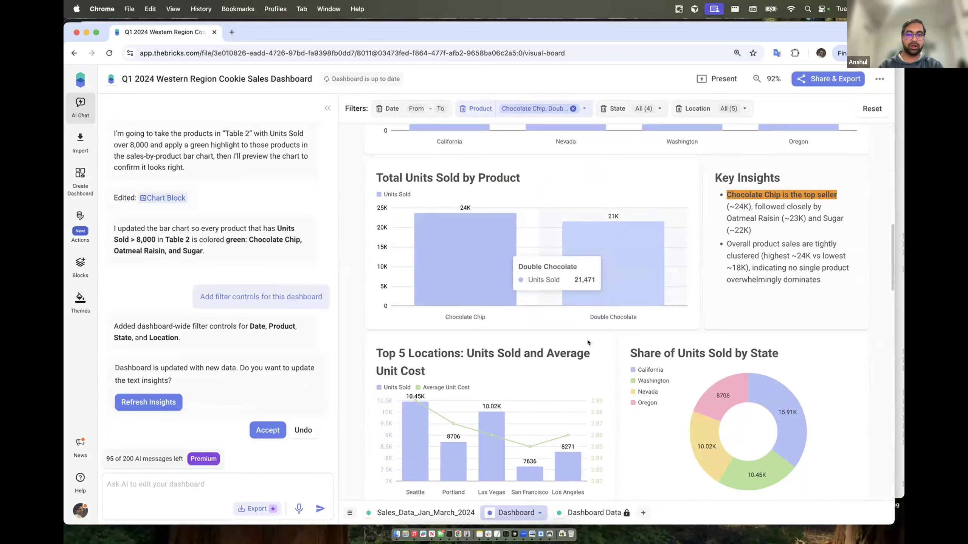
pyautogui.scroll(-10, 586, 343)
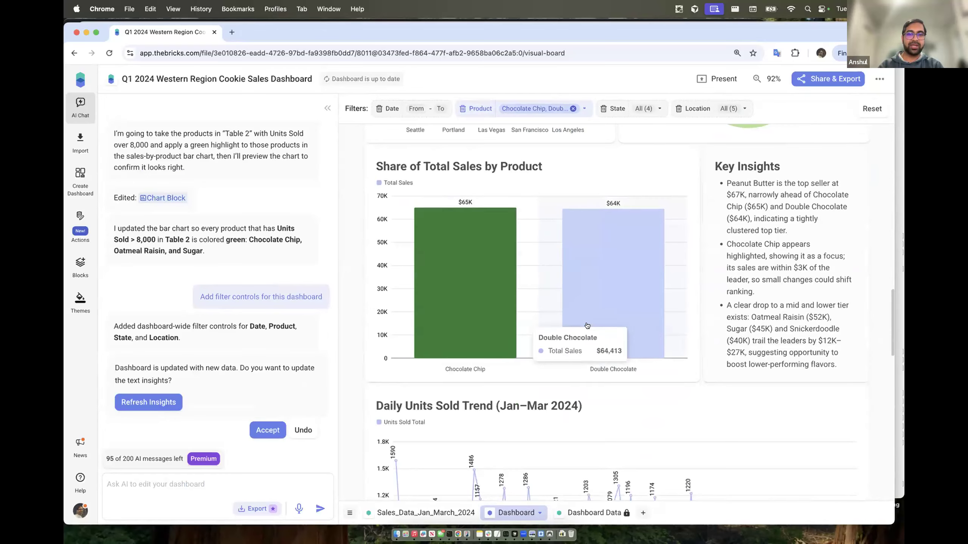
pyautogui.scroll(-1, 530, 398)
pyautogui.scroll(20, 572, 311)
pyautogui.scroll(-8, 597, 290)
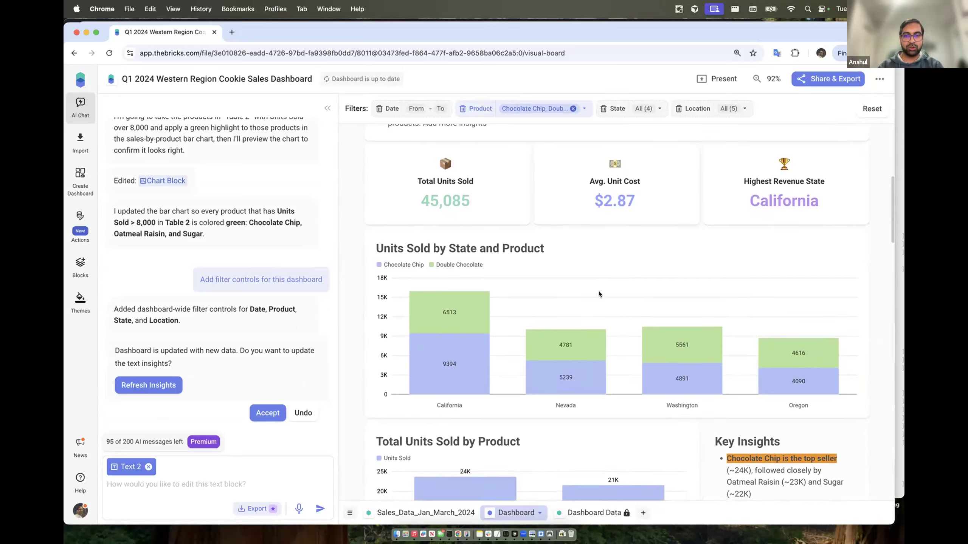
# Step: Add Oatmeal Raisin to the products included in the dashboard's Product filter
pyautogui.scroll(-5, 599, 293)
pyautogui.click(541, 109)
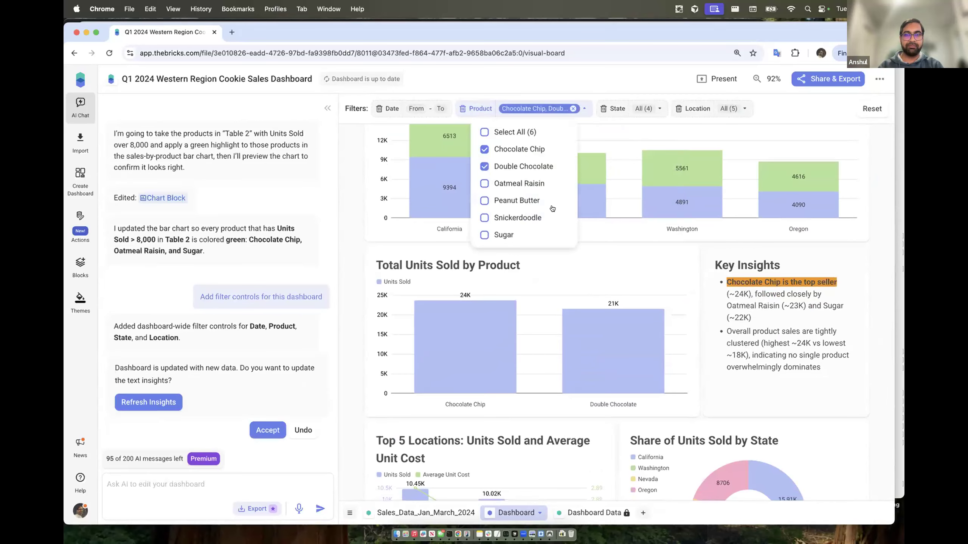
pyautogui.click(509, 185)
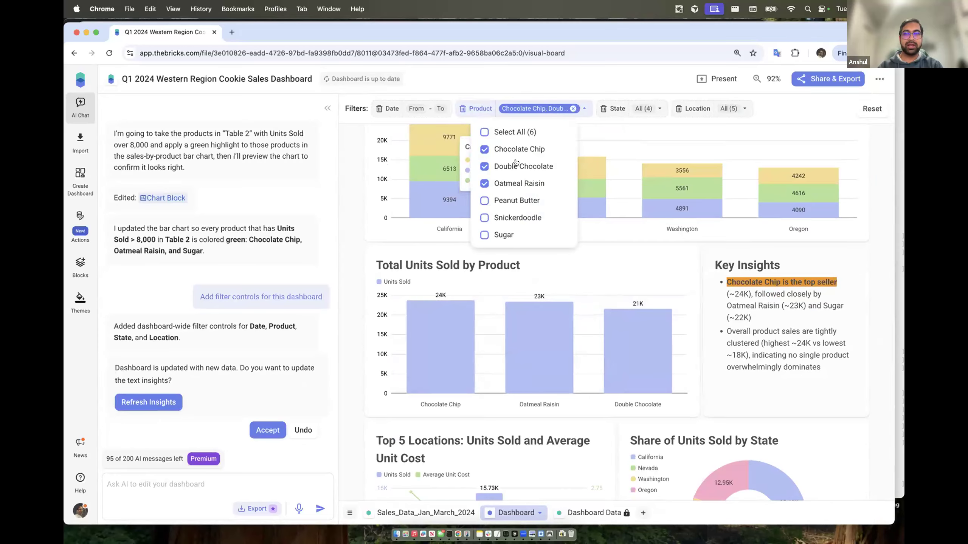
pyautogui.click(346, 238)
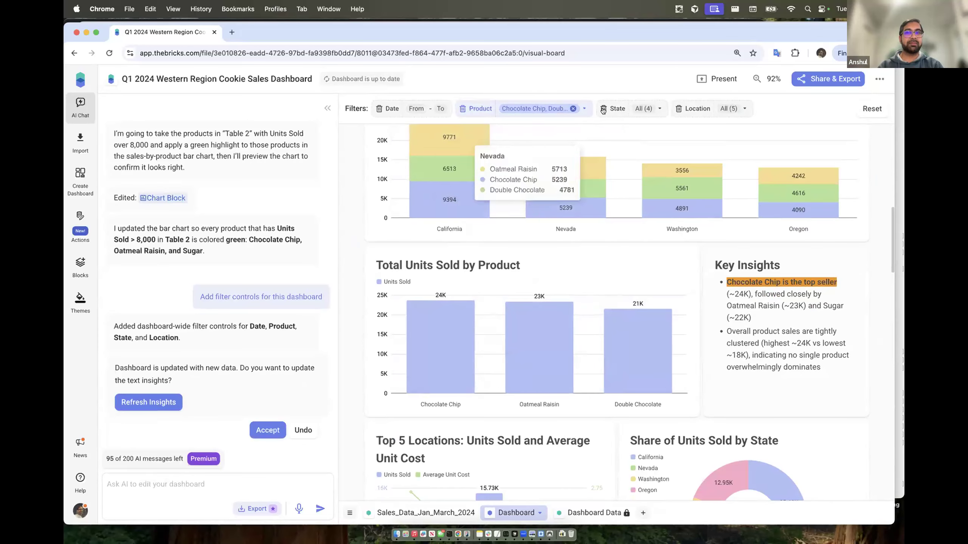
# Step: Limit the dashboard's State filter to California and Nevada and look over the filtered charts
pyautogui.click(643, 109)
pyautogui.click(621, 132)
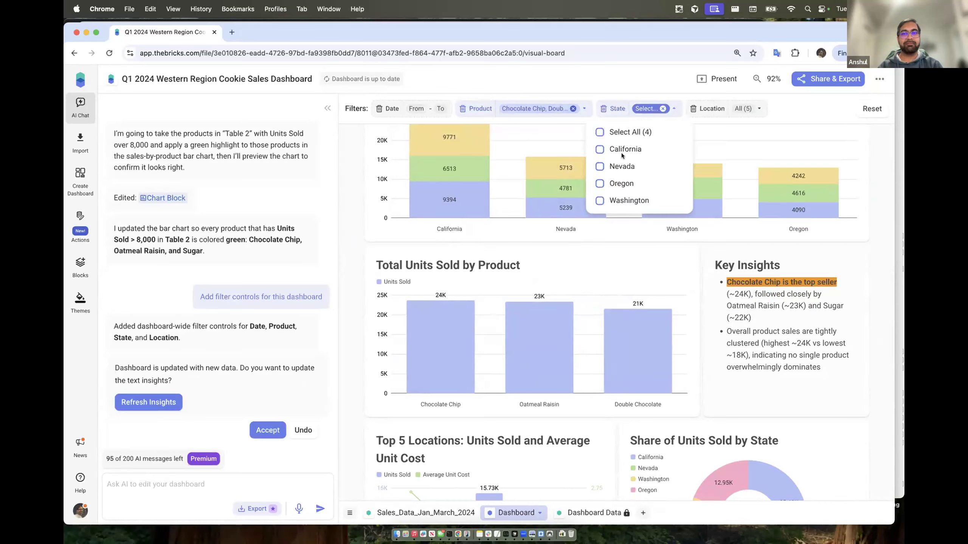
pyautogui.click(621, 149)
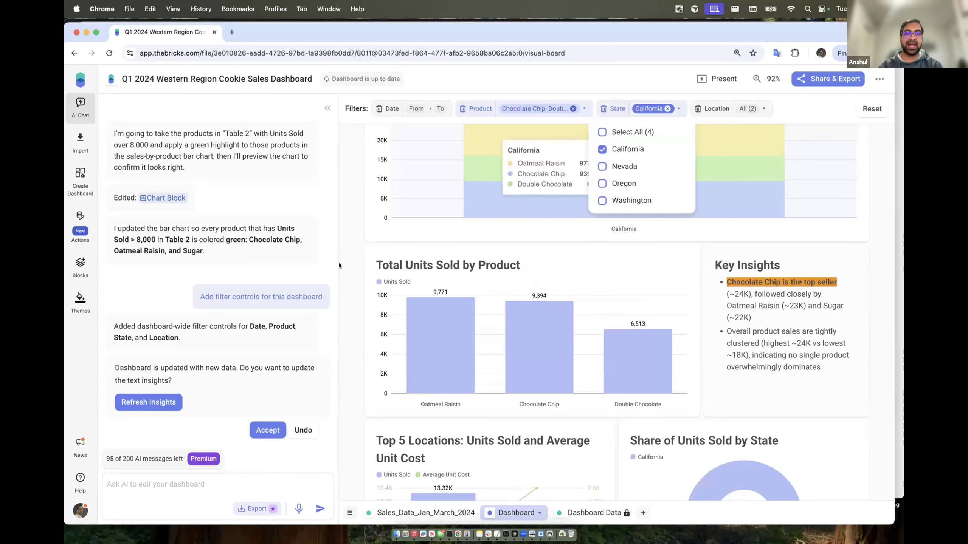
pyautogui.scroll(2, 347, 253)
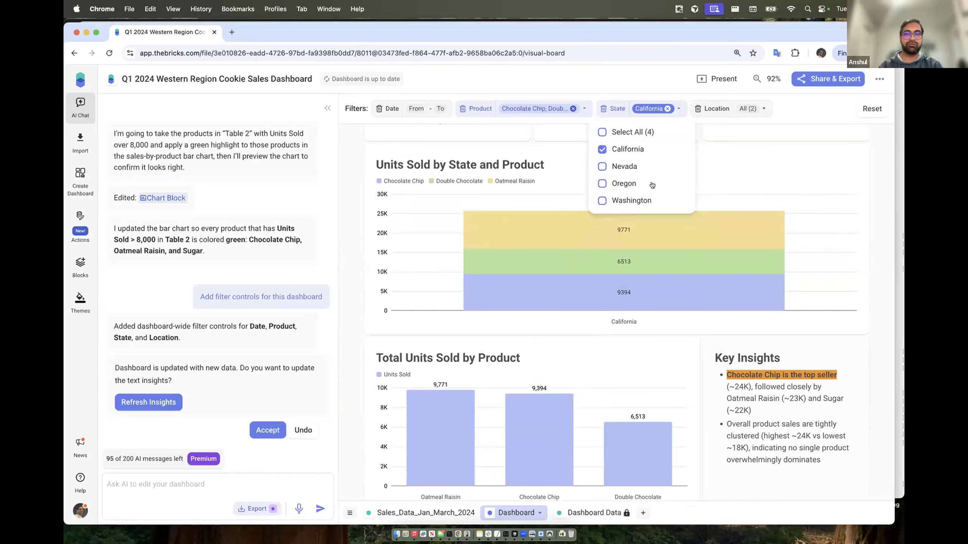
pyautogui.click(622, 166)
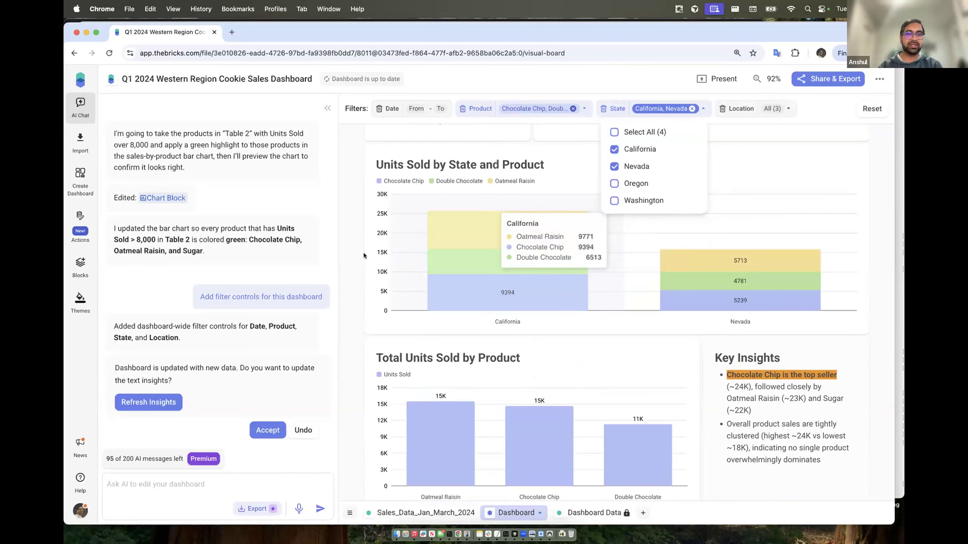
pyautogui.scroll(1, 348, 251)
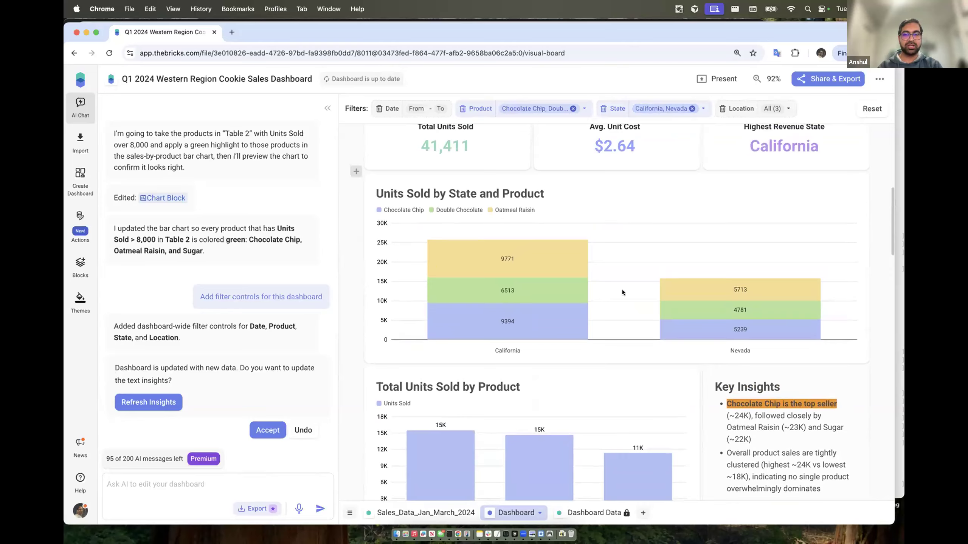
pyautogui.scroll(-3, 621, 300)
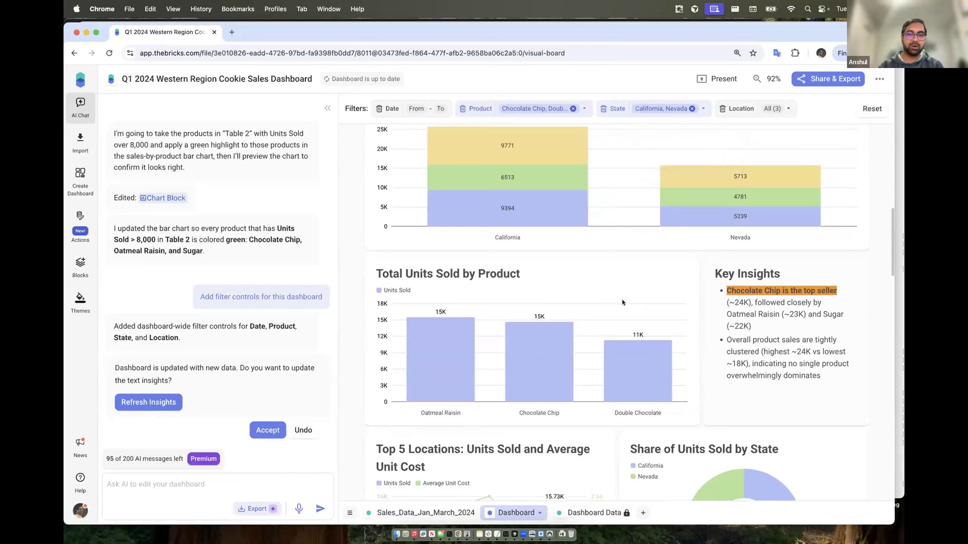
pyautogui.scroll(-3, 603, 316)
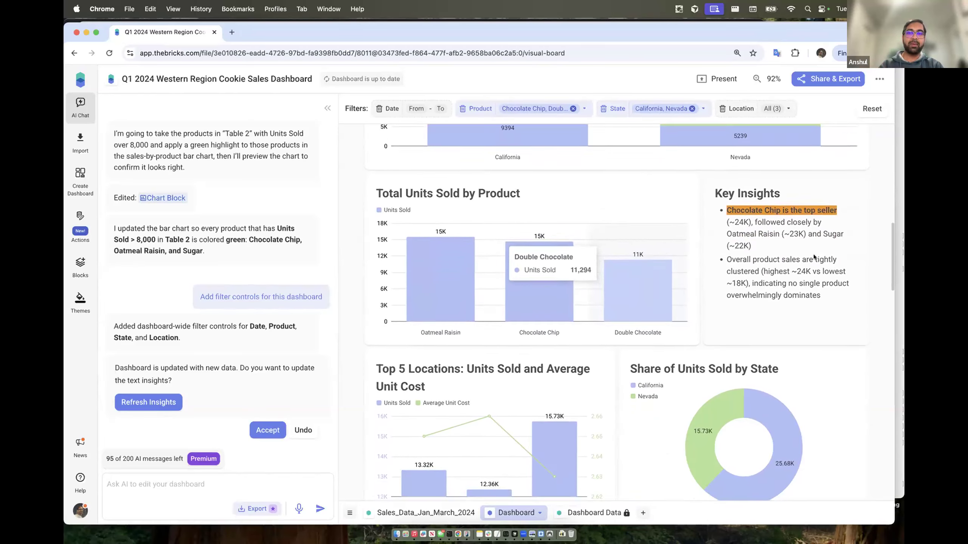
# Step: Refresh the dashboard's text insights with the Refresh Insights quick action so they match the filtered data
pyautogui.click(781, 269)
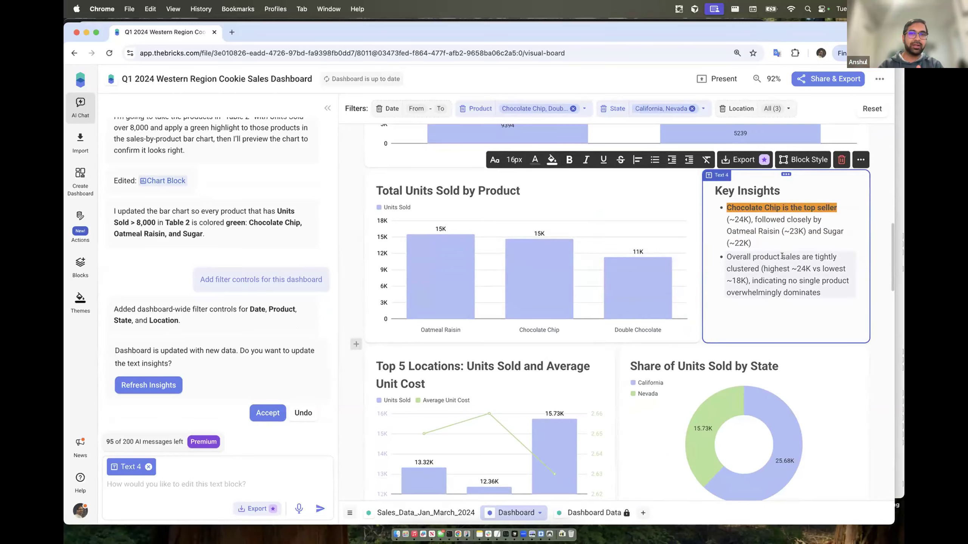
pyautogui.click(77, 221)
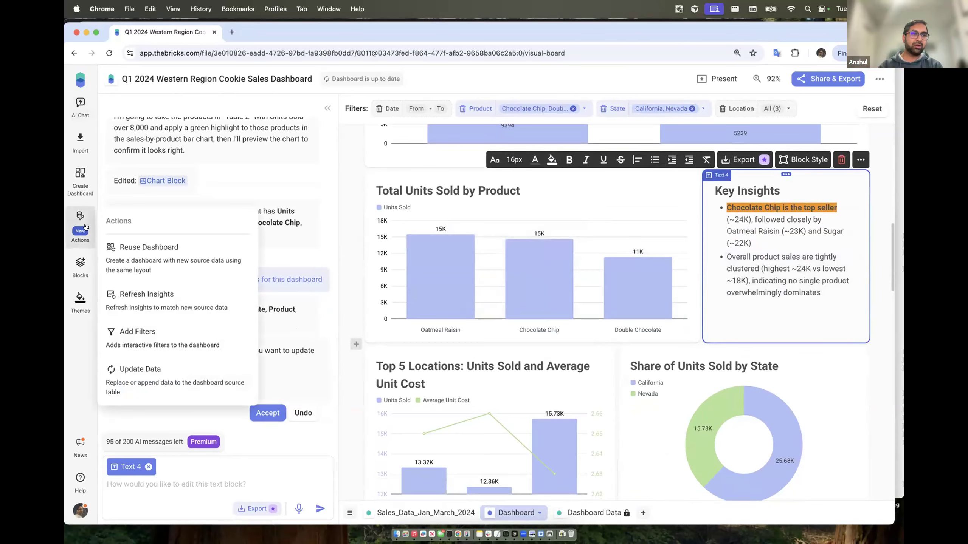
pyautogui.click(157, 301)
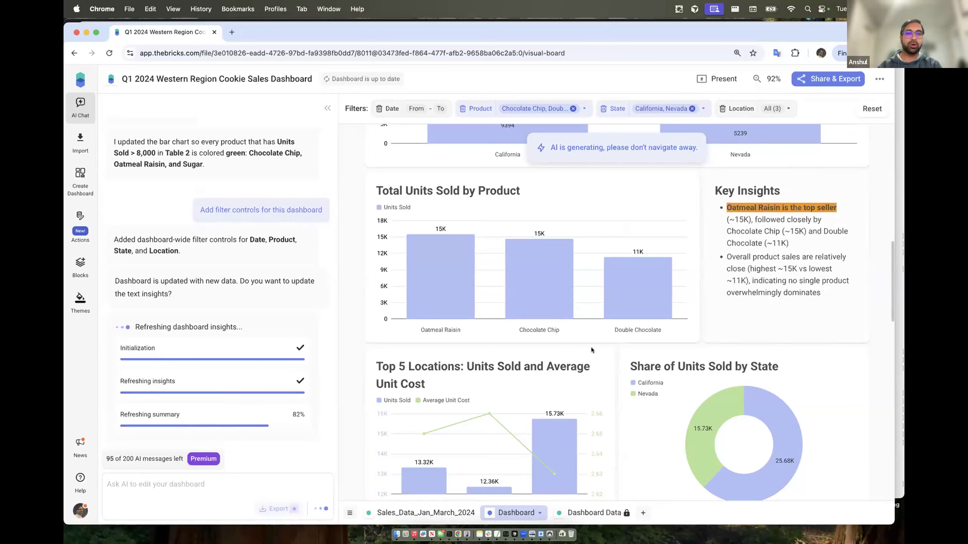
pyautogui.scroll(-5, 591, 347)
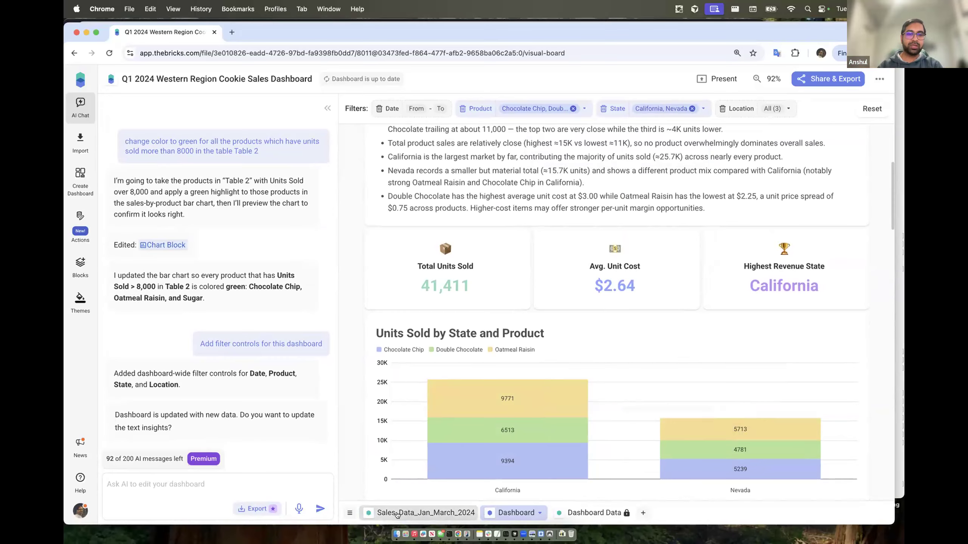
# Step: Inspect the source table on the Sales_Data_Jan_March_2024 sheet down to its last rows
pyautogui.click(430, 511)
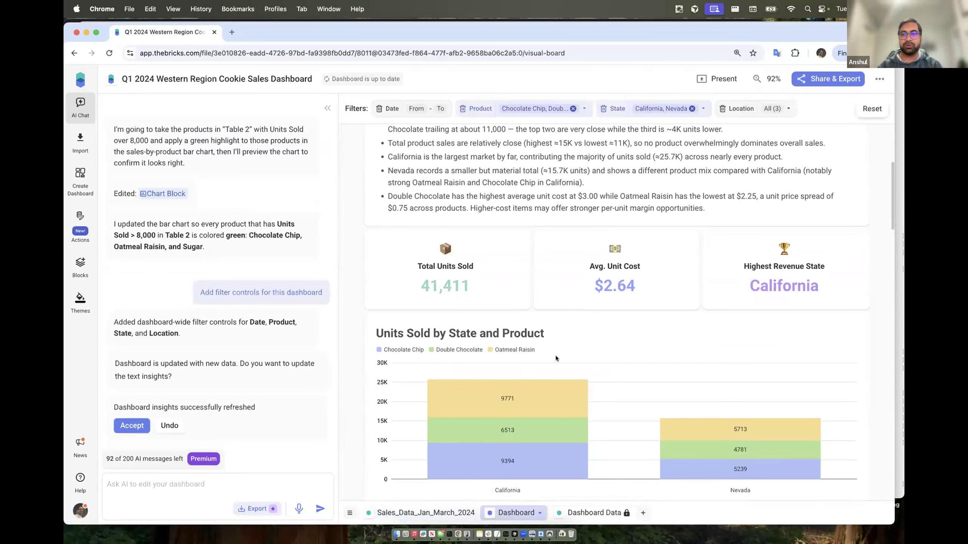
pyautogui.click(415, 513)
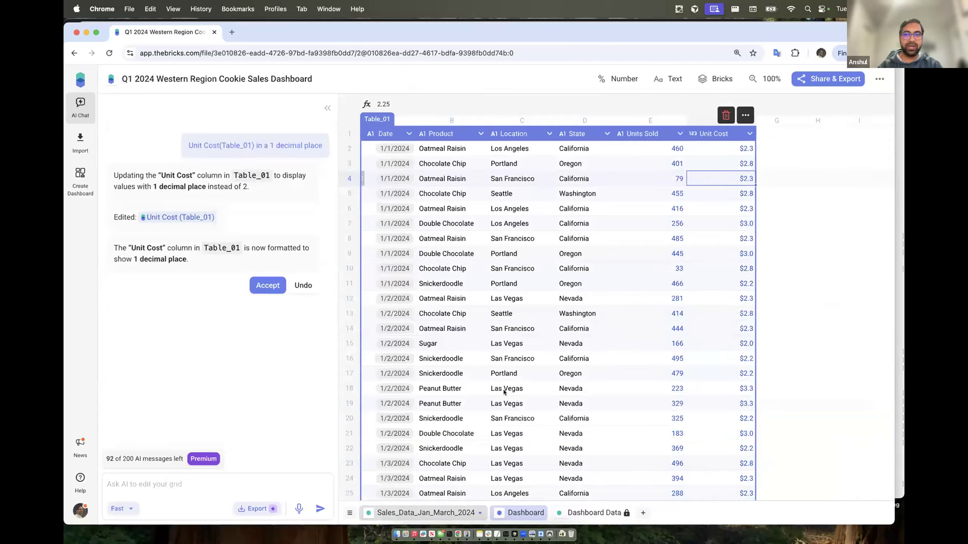
pyautogui.click(620, 255)
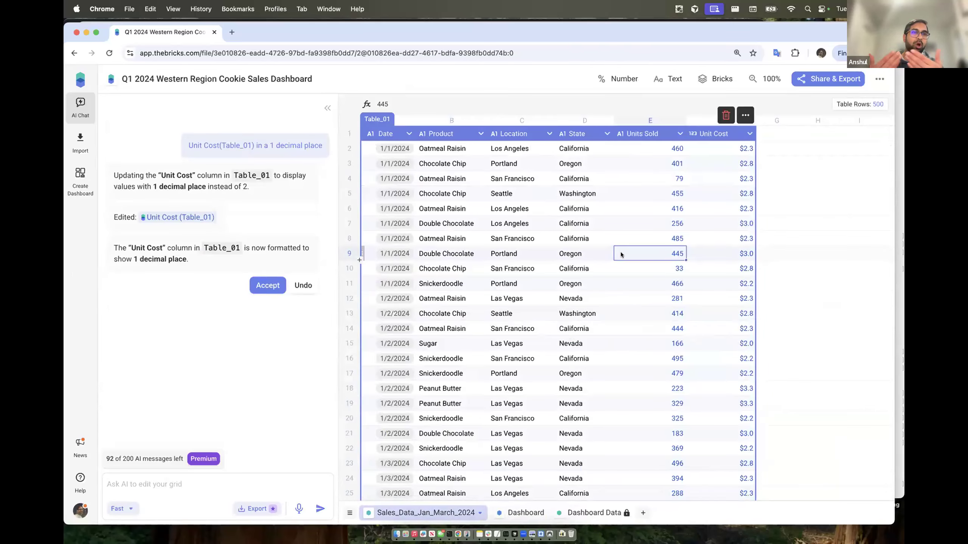
pyautogui.scroll(-5, 572, 317)
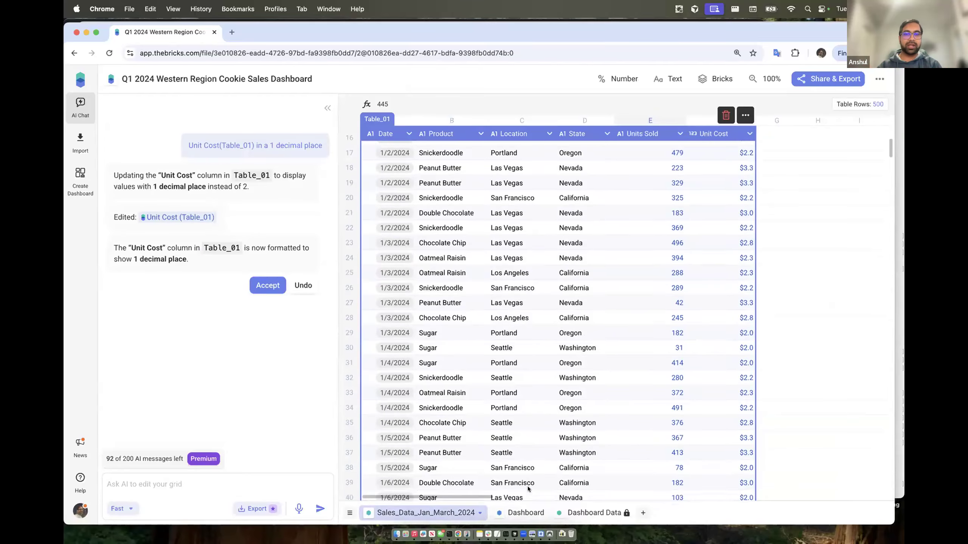
pyautogui.scroll(-20, 516, 387)
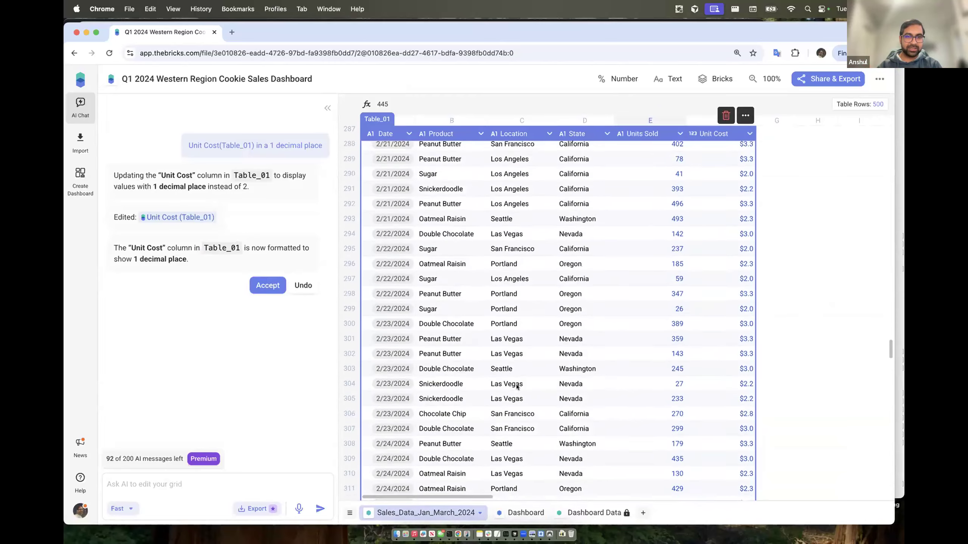
pyautogui.scroll(-20, 517, 387)
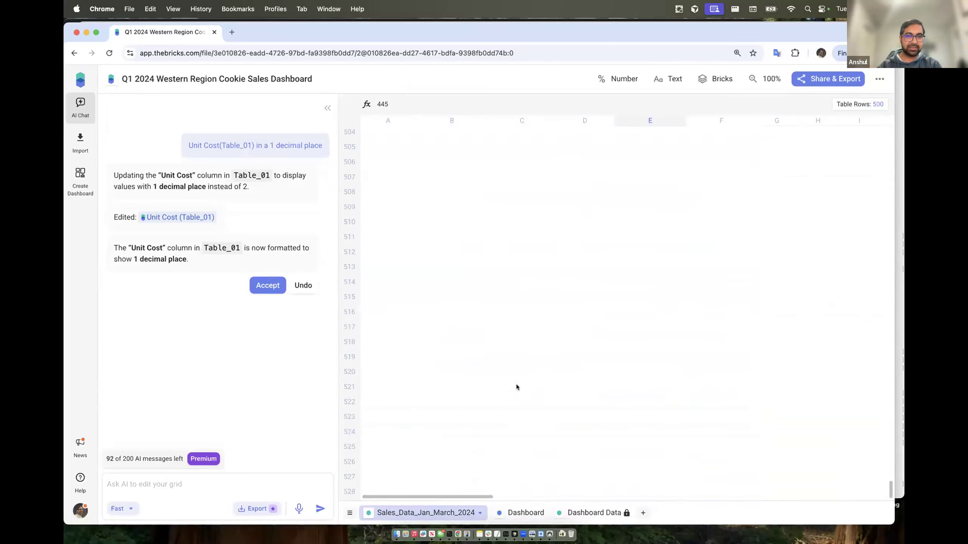
pyautogui.scroll(3, 515, 384)
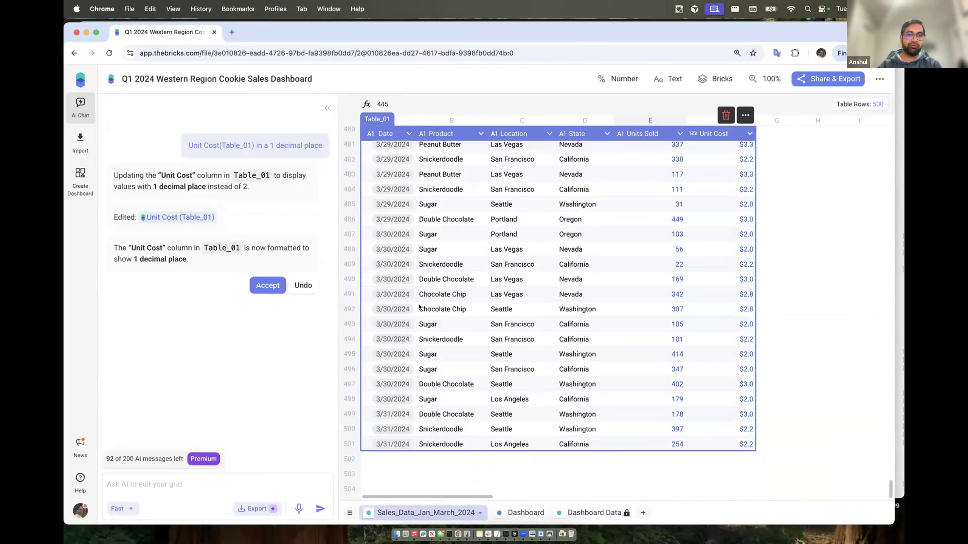
# Step: Append the rows of Sales_Data_April_2024.csv to Table_01 using the add-to-table data update
pyautogui.click(743, 116)
pyautogui.moveTo(784, 206)
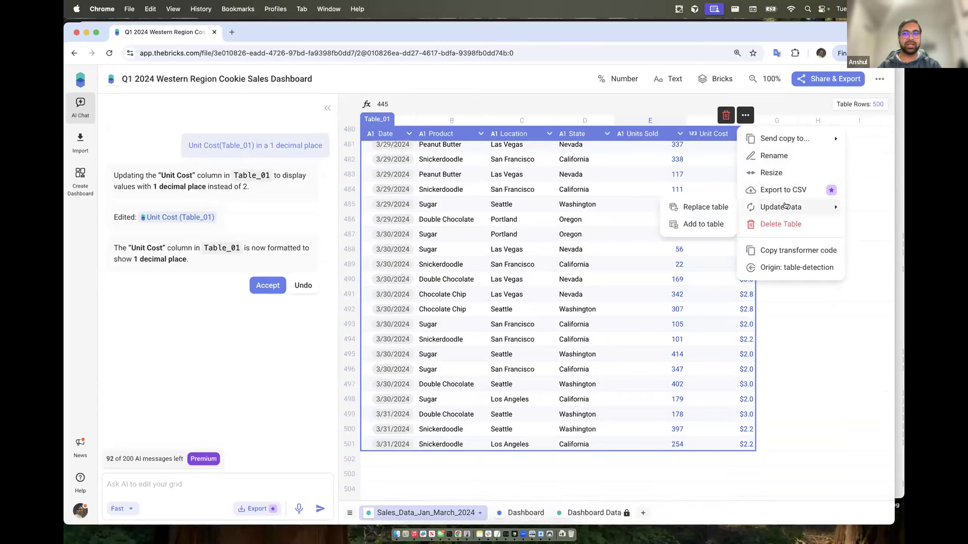
pyautogui.click(691, 224)
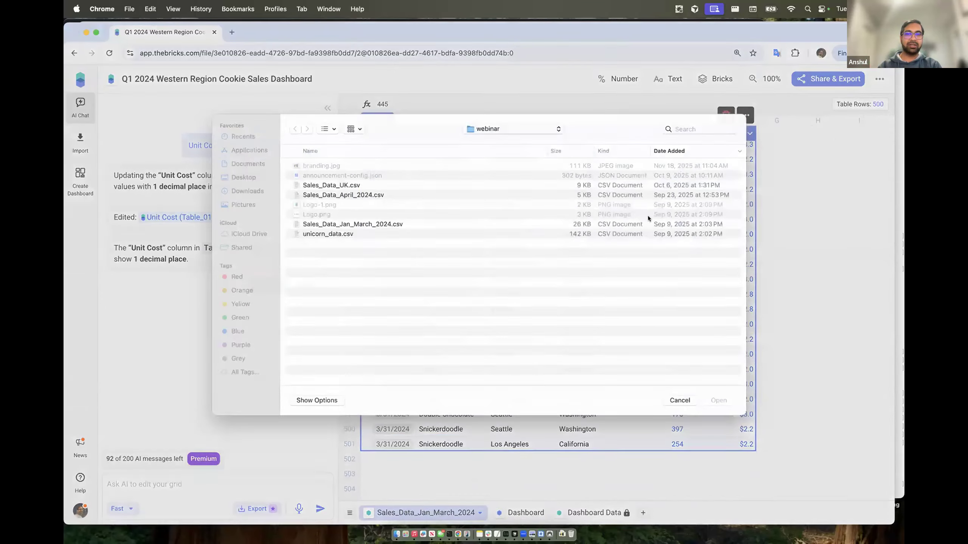
pyautogui.click(354, 203)
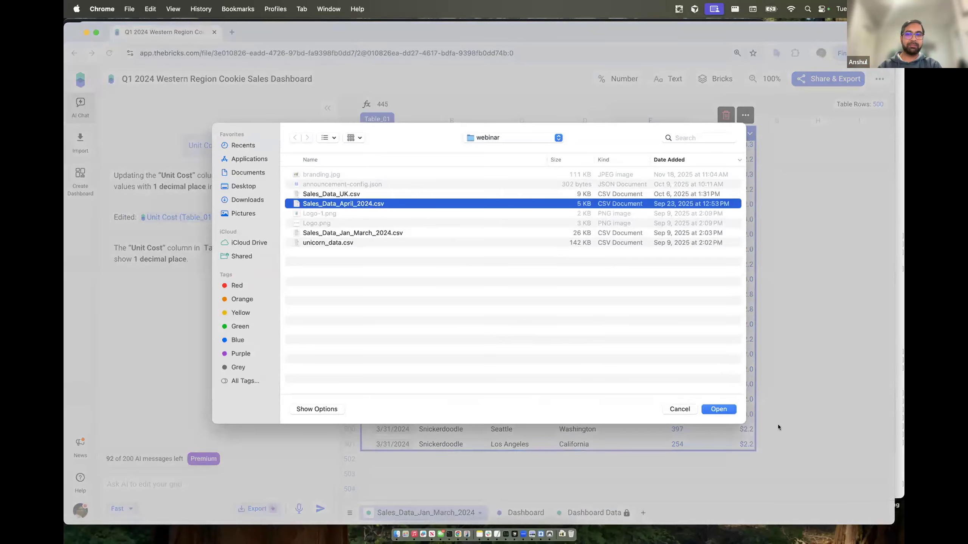
pyautogui.press('Return')
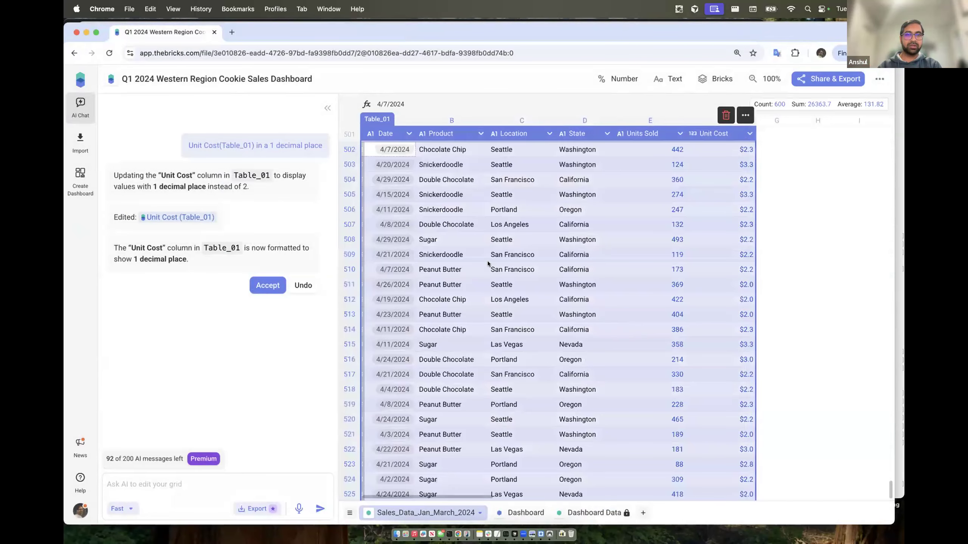
pyautogui.scroll(4, 488, 263)
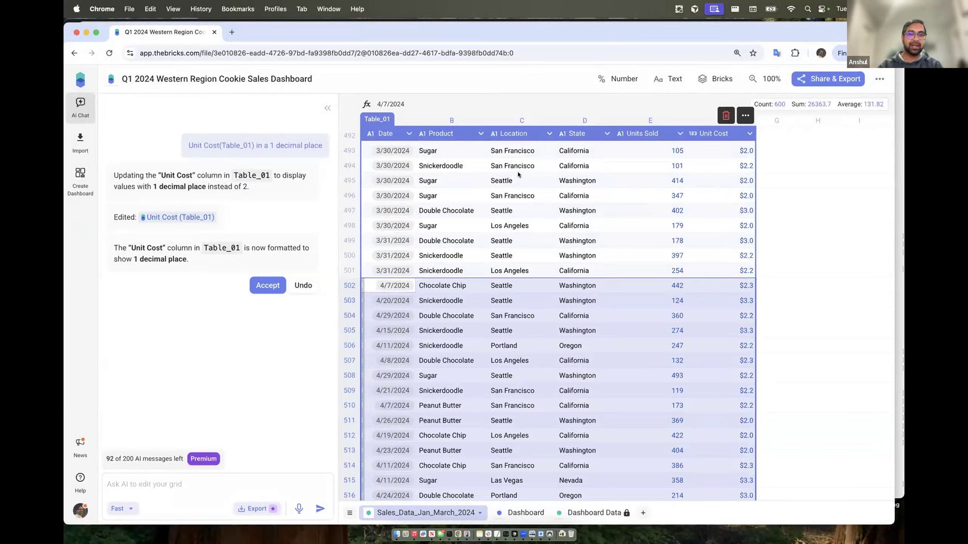
# Step: Examine the dashboard's charts with the April data, especially the Daily Units Sold Trend, and return to the source data sheet
pyautogui.click(527, 512)
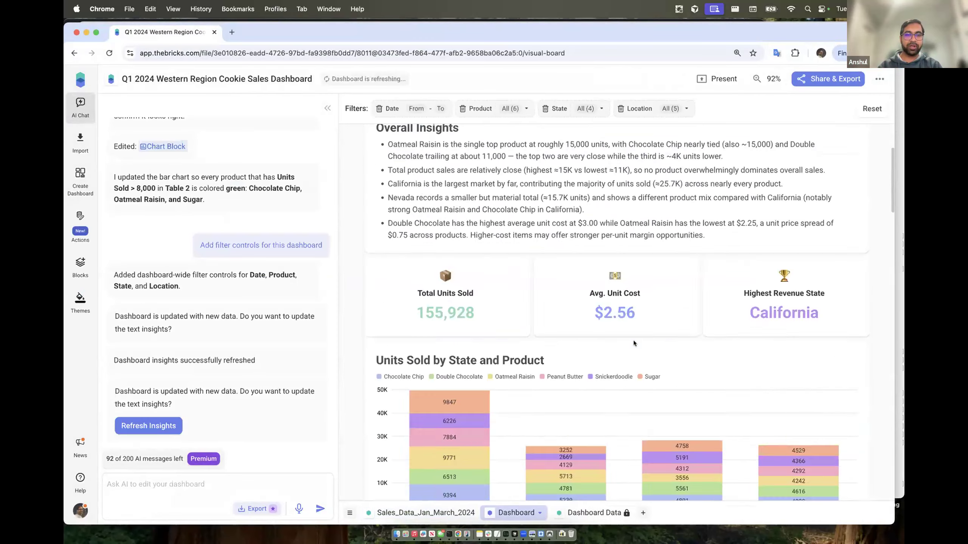
pyautogui.scroll(-15, 574, 411)
pyautogui.scroll(-5, 609, 417)
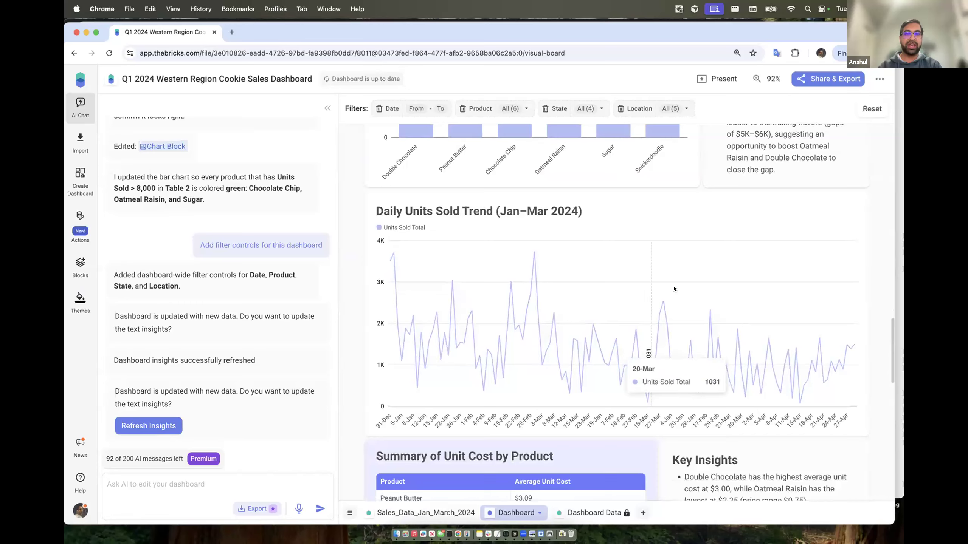
pyautogui.scroll(-1, 590, 353)
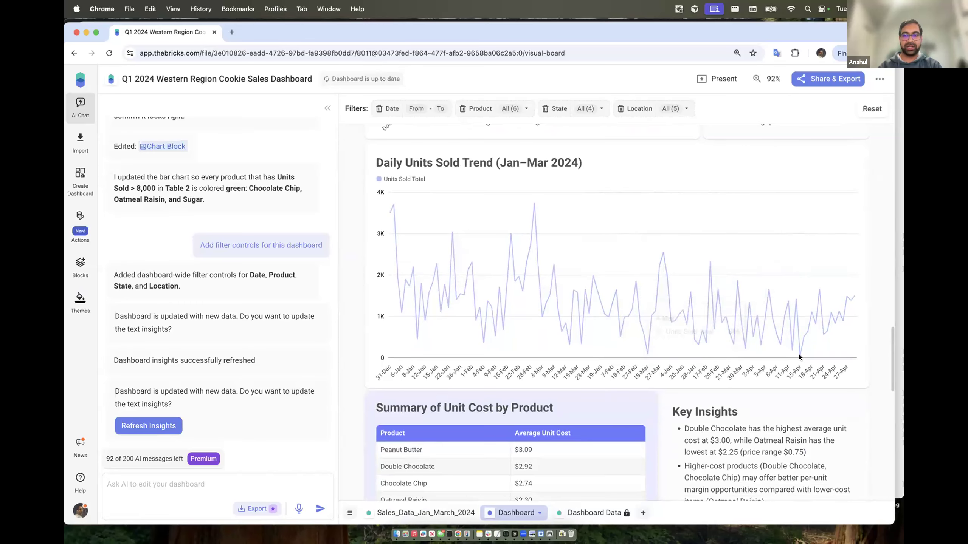
pyautogui.click(762, 373)
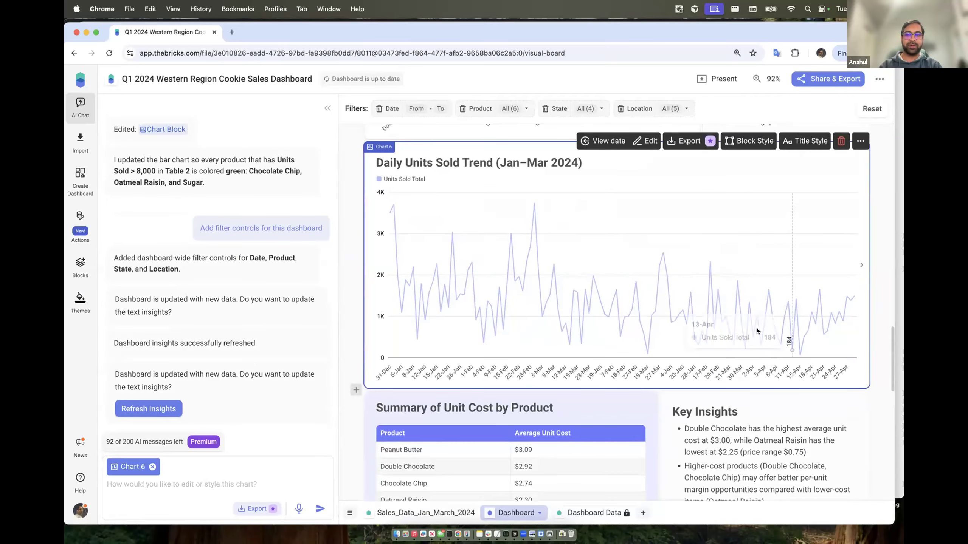
pyautogui.scroll(7, 594, 266)
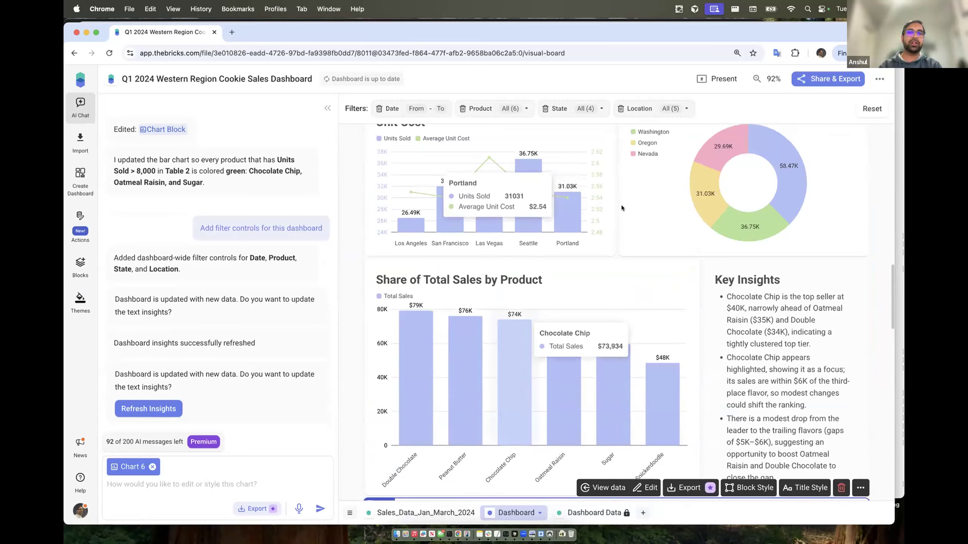
pyautogui.scroll(3, 619, 224)
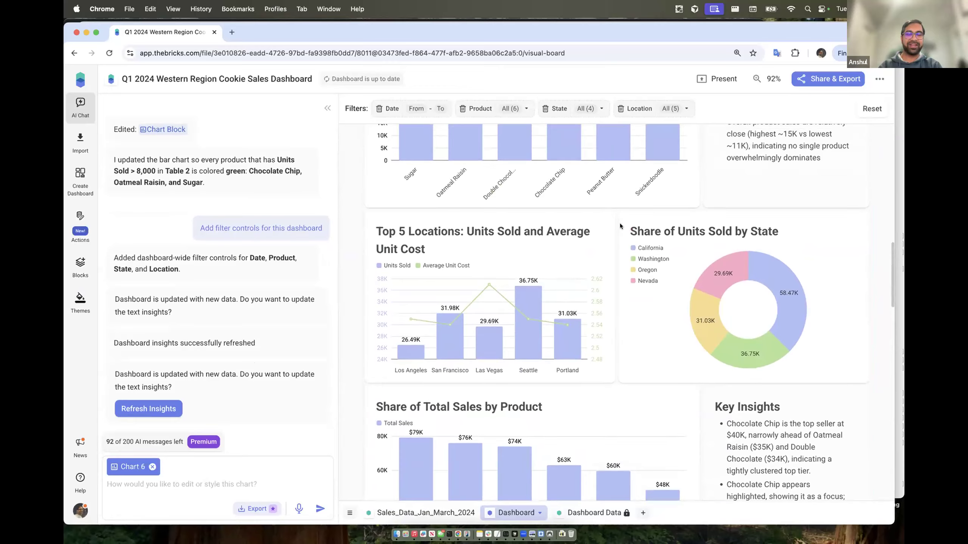
pyautogui.scroll(-11, 620, 225)
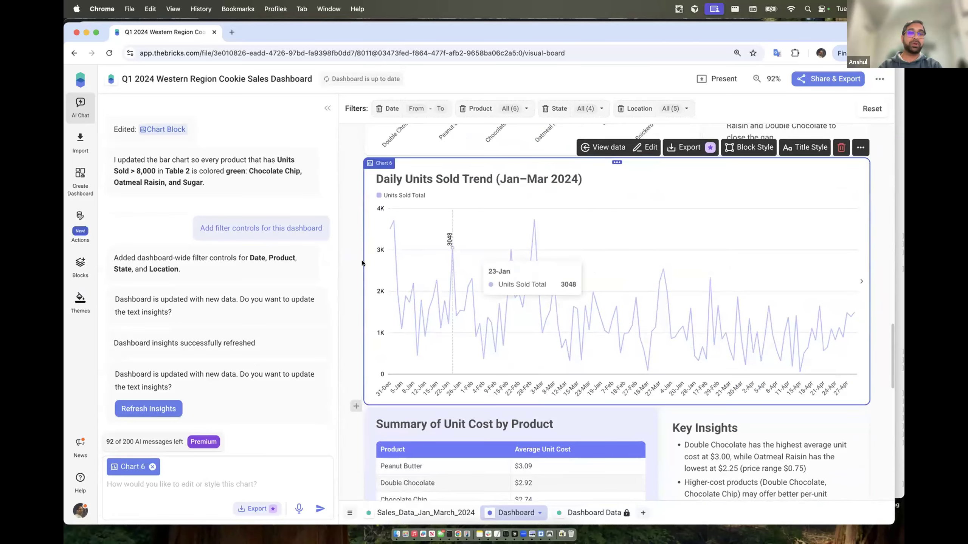
pyautogui.click(349, 270)
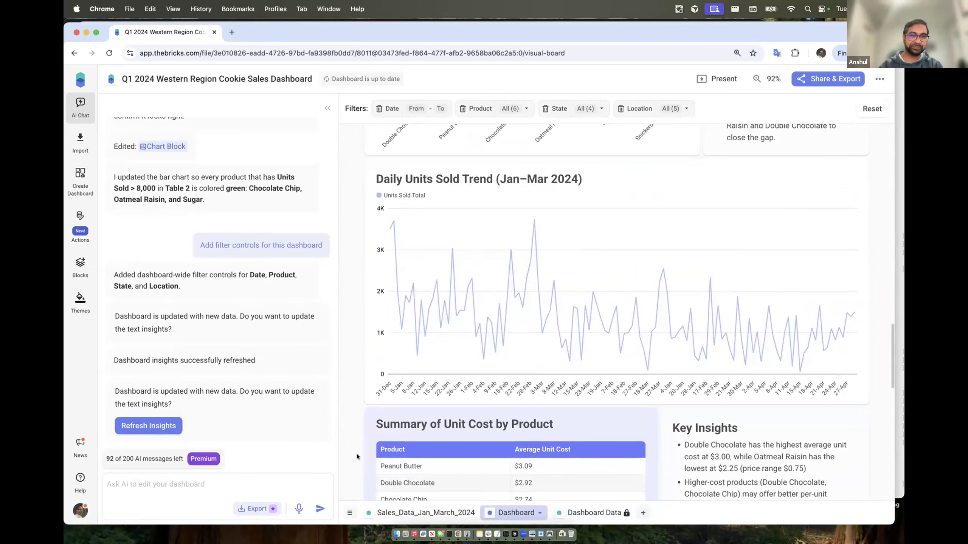
pyautogui.click(406, 512)
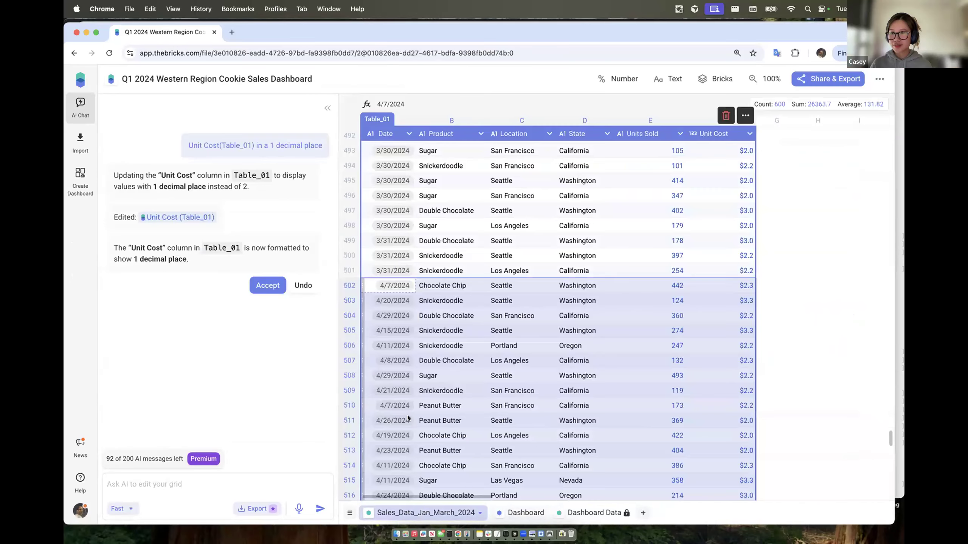
# Step: Open the Dashboard sheet and examine the Daily Units Sold Trend chart
pyautogui.click(526, 512)
pyautogui.scroll(-10, 381, 305)
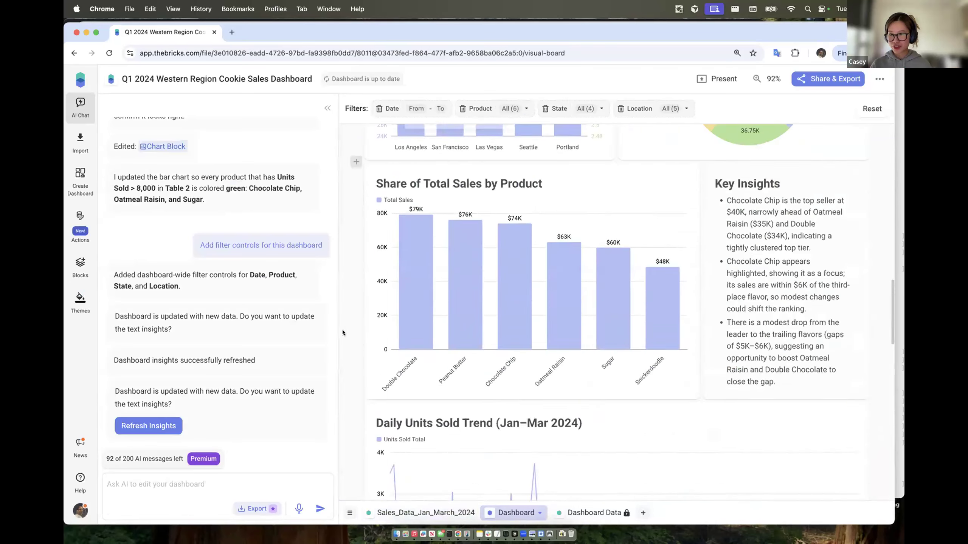
pyautogui.scroll(-1, 346, 336)
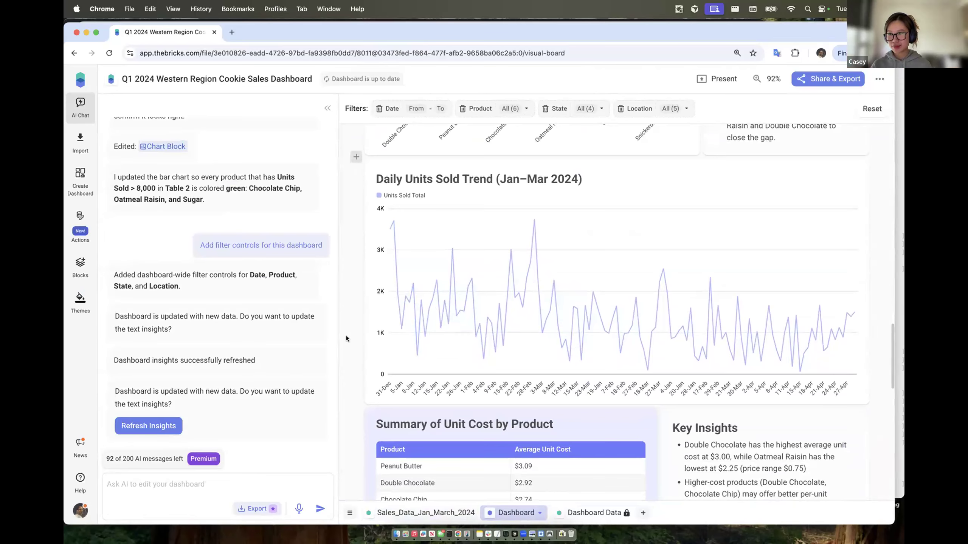
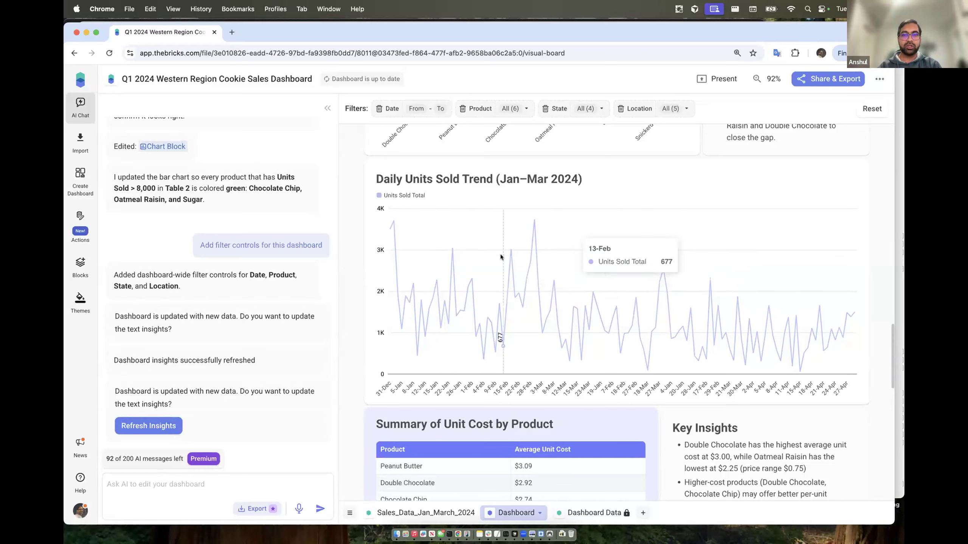
pyautogui.scroll(1, 360, 381)
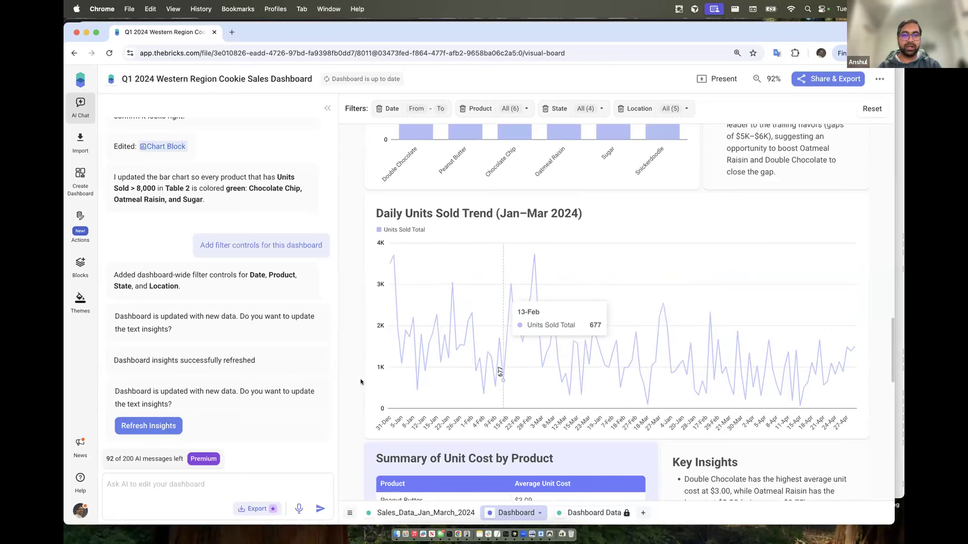
pyautogui.click(80, 225)
pyautogui.click(295, 302)
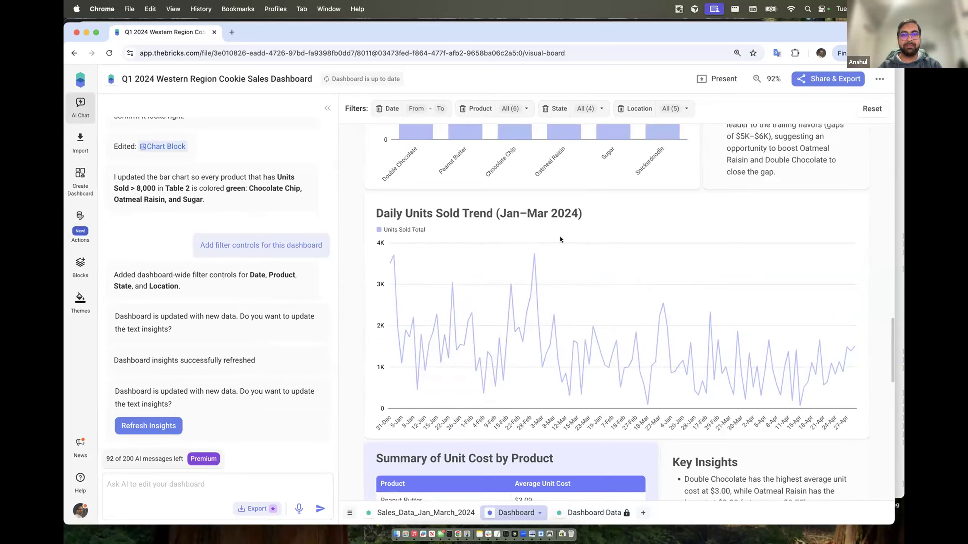
# Step: Narrow the dashboard's title block and insert an image block in the freed space beside it
pyautogui.scroll(5, 659, 225)
pyautogui.scroll(10, 659, 225)
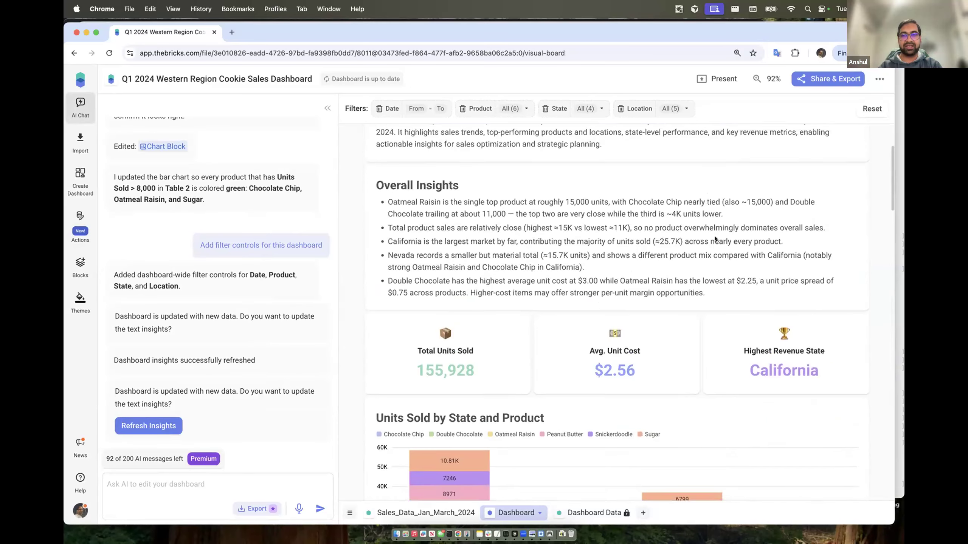
pyautogui.scroll(-2, 715, 239)
pyautogui.scroll(5, 715, 239)
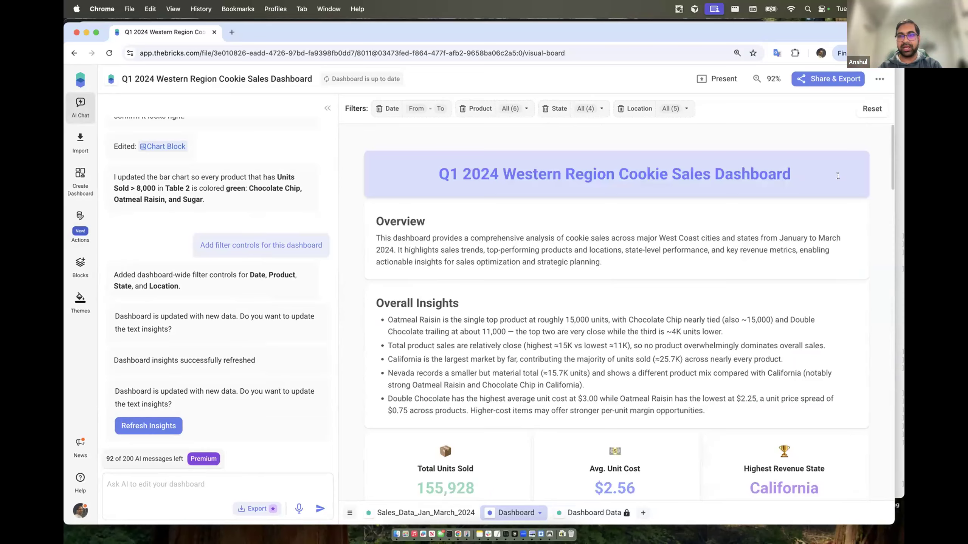
pyautogui.click(869, 170)
pyautogui.moveTo(868, 169); pyautogui.dragTo(781, 170)
pyautogui.click(831, 174)
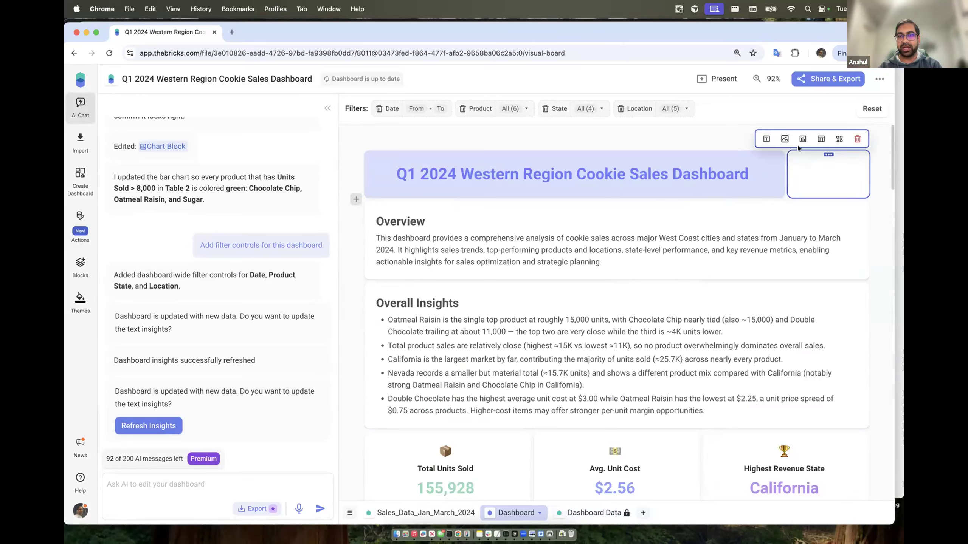
pyautogui.click(782, 139)
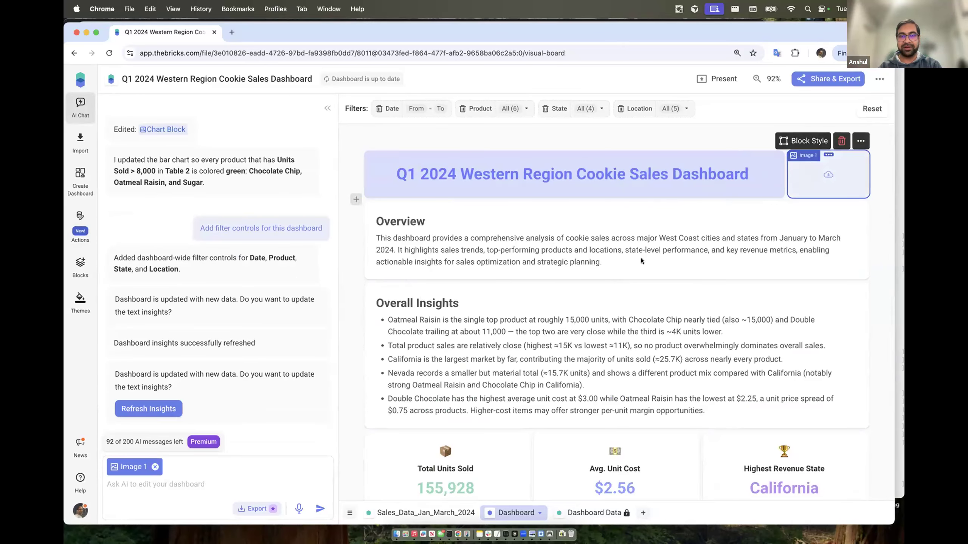
# Step: Upload Logo-1.png from the webinar folder into the new image block beside the title
pyautogui.click(815, 172)
pyautogui.click(324, 224)
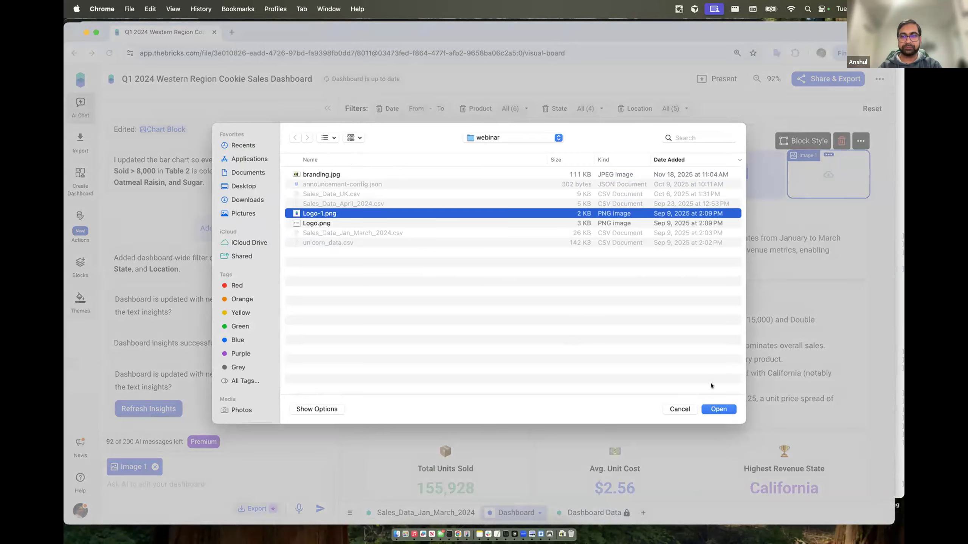
pyautogui.click(719, 409)
pyautogui.click(346, 255)
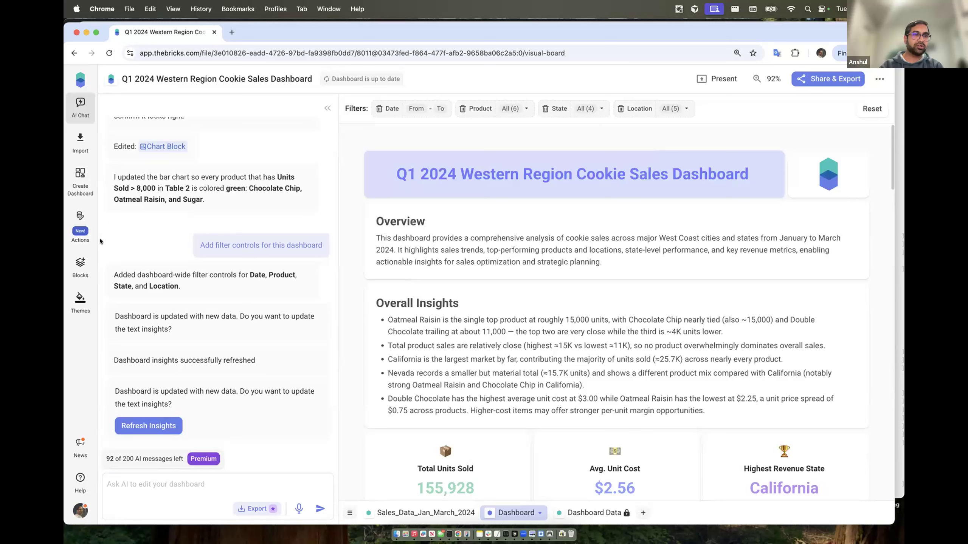
pyautogui.click(73, 231)
pyautogui.click(156, 257)
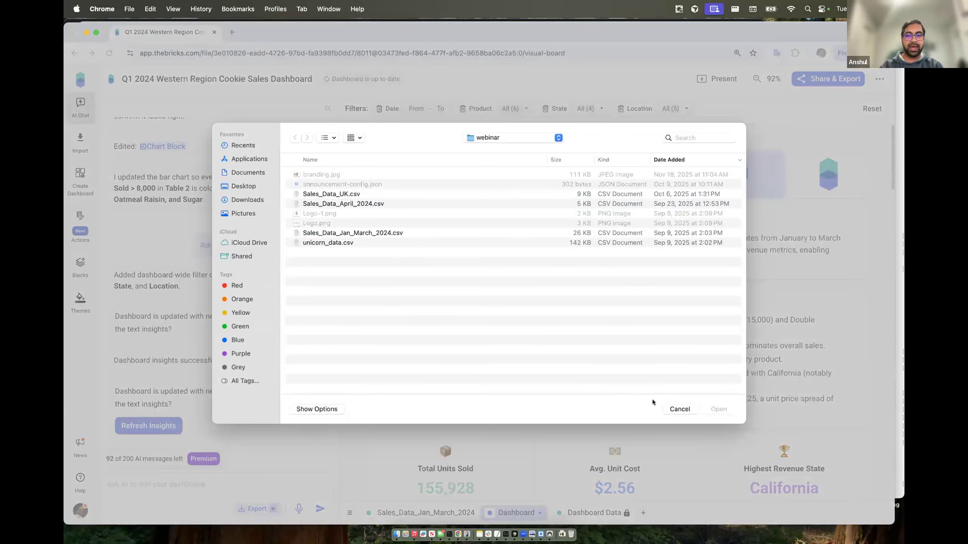
pyautogui.click(679, 409)
# Step: Inspect the Location and State columns of Table_01 on the Sales_Data_Jan_March_2024 sheet
pyautogui.click(425, 512)
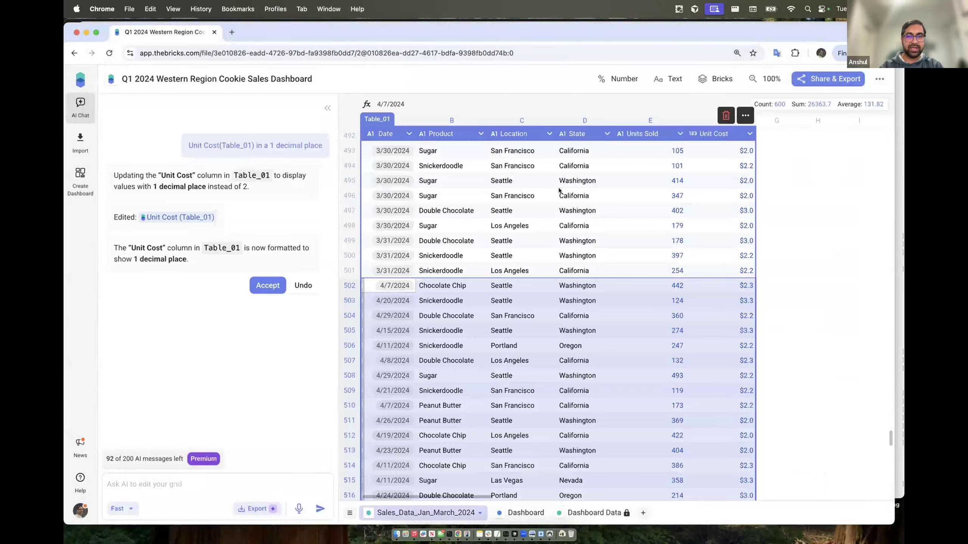
pyautogui.scroll(8, 572, 197)
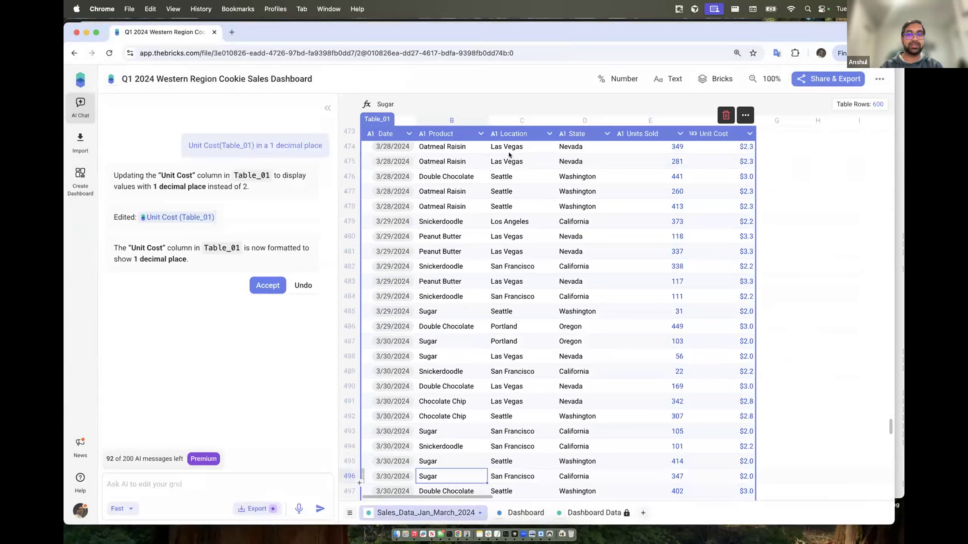
pyautogui.moveTo(508, 152); pyautogui.dragTo(570, 242)
pyautogui.click(572, 331)
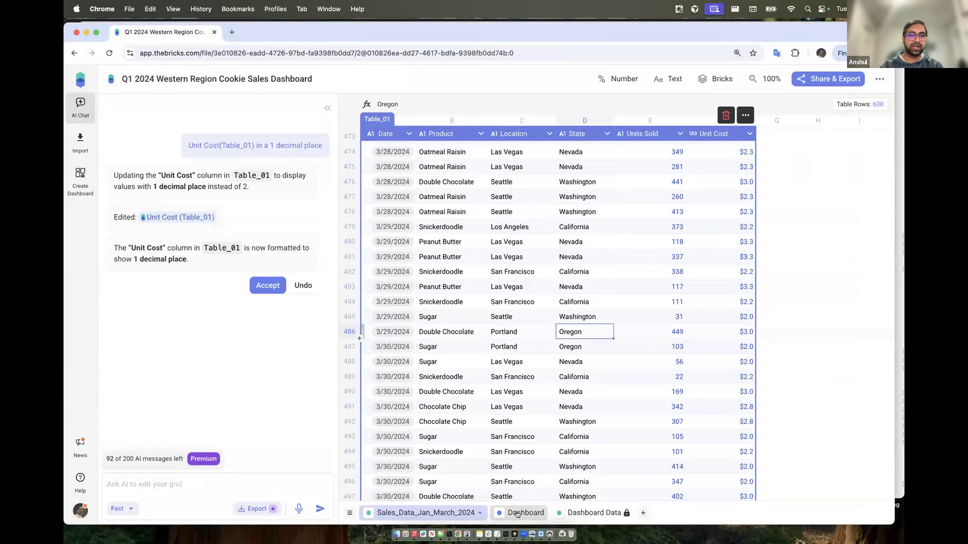
# Step: Generate a new dashboard from the current one as a template, using Sales_Data_UK.csv as its data
pyautogui.click(519, 513)
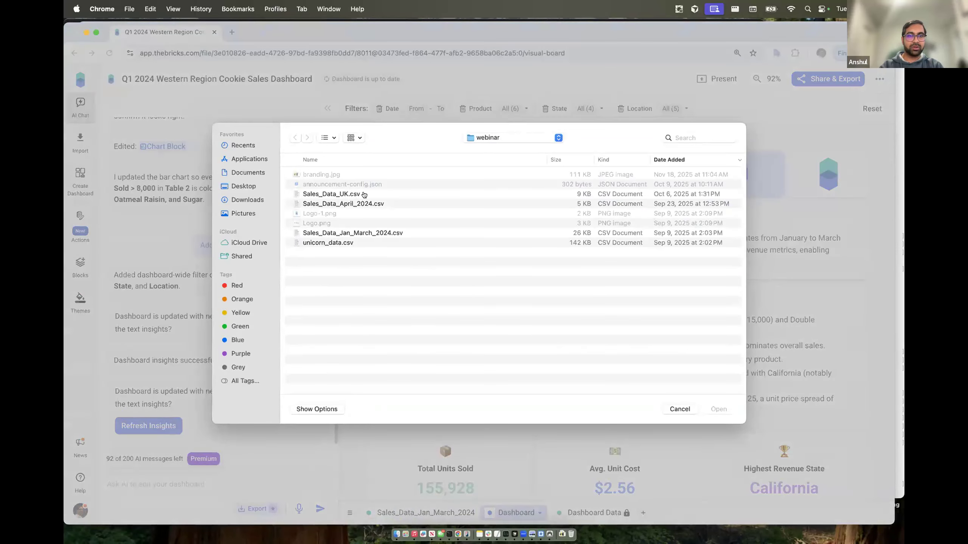
pyautogui.click(358, 194)
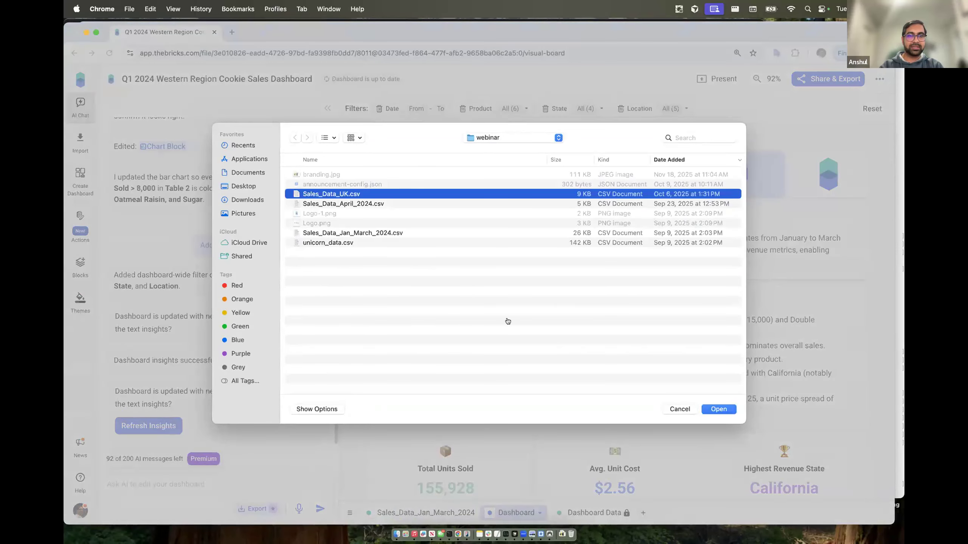
pyautogui.click(718, 407)
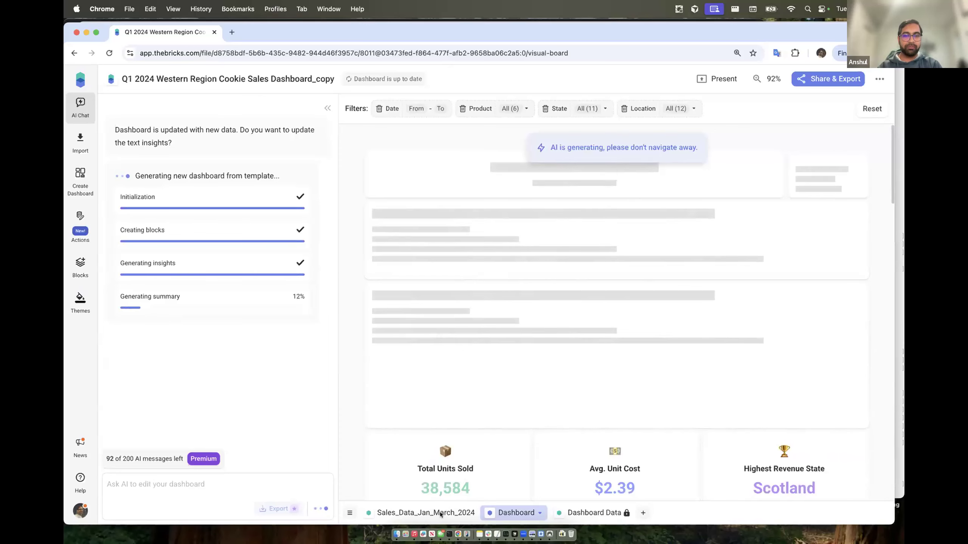
# Step: Inspect the UK locations and states in the new file's source table
pyautogui.click(424, 512)
pyautogui.moveTo(503, 149); pyautogui.dragTo(594, 300)
pyautogui.click(574, 361)
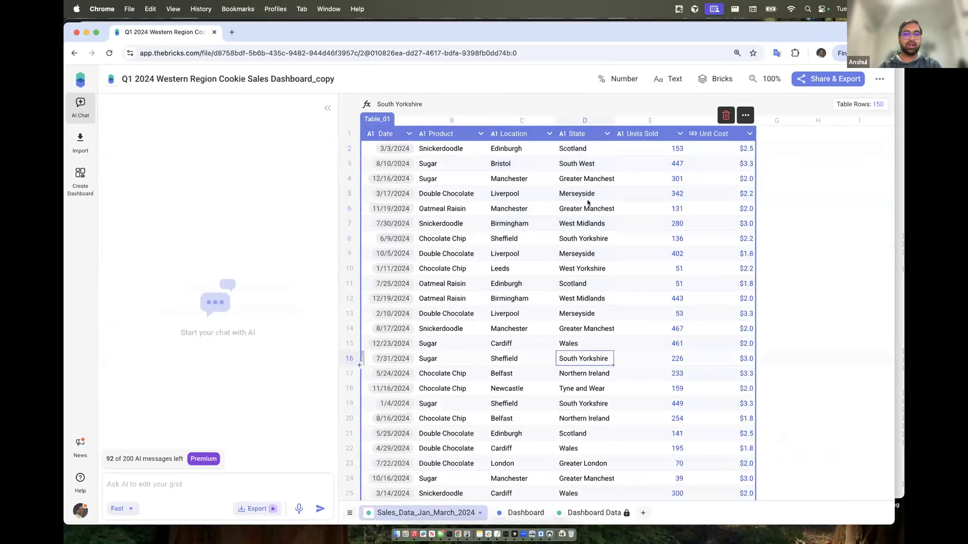
# Step: Return to the generated UK dashboard and review its overview, overall insights, summary figures and units-sold charts
pyautogui.click(515, 513)
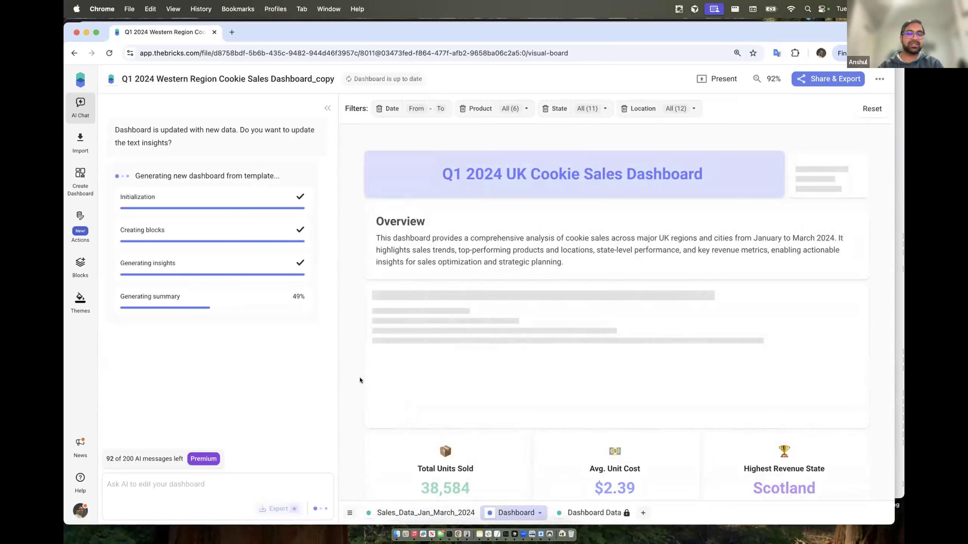
pyautogui.scroll(-2, 360, 377)
pyautogui.scroll(-8, 360, 377)
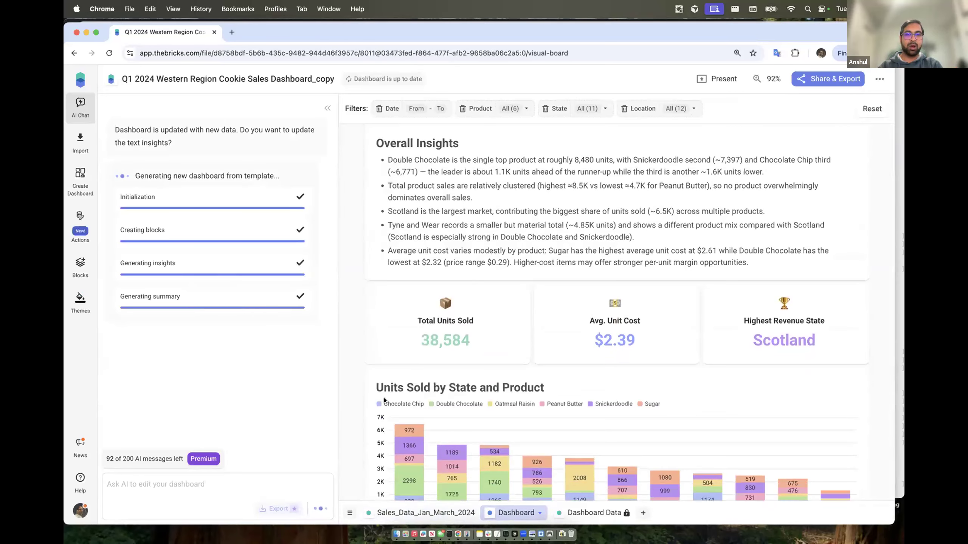
pyautogui.scroll(-3, 384, 400)
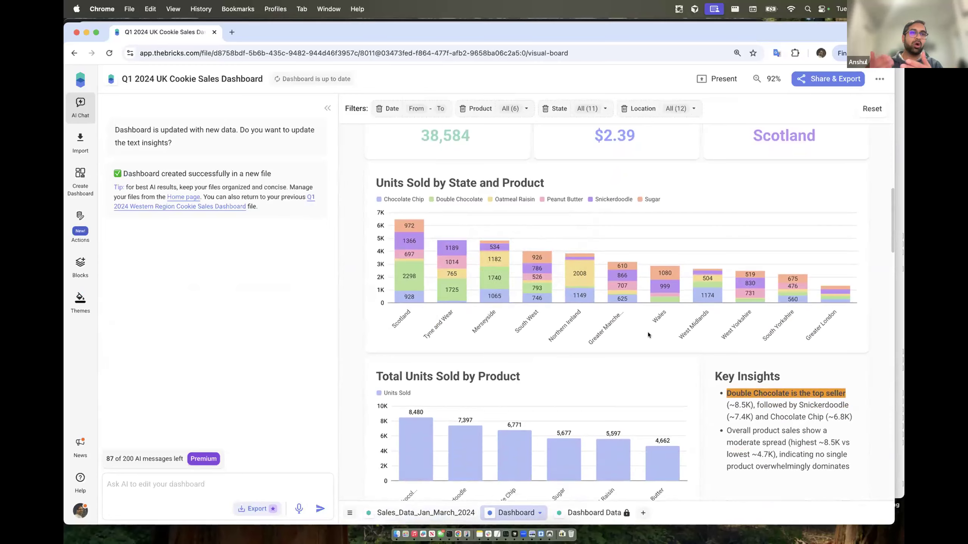
pyautogui.scroll(-3, 655, 332)
pyautogui.scroll(15, 655, 332)
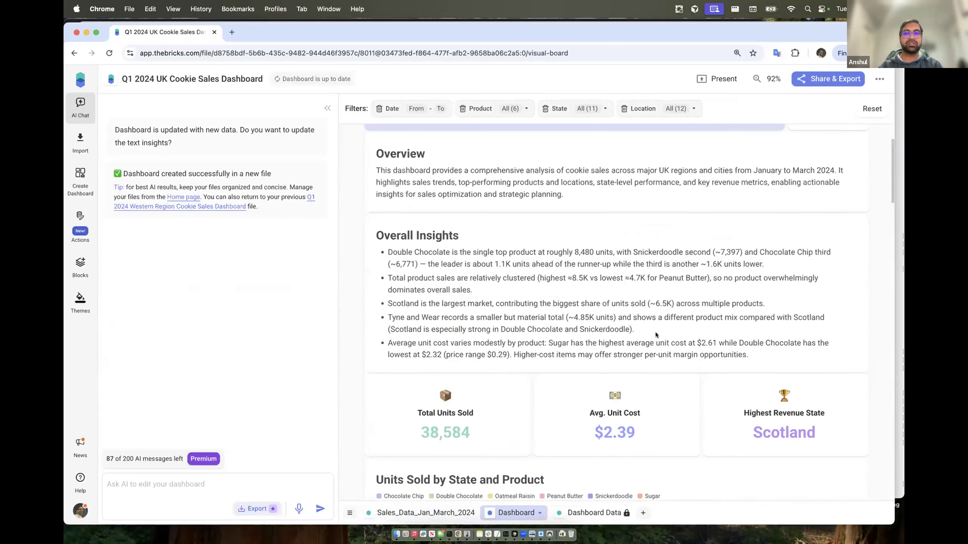
# Step: Check that the logo image and the highlighted Key Insights text carried over to the UK dashboard
pyautogui.click(799, 176)
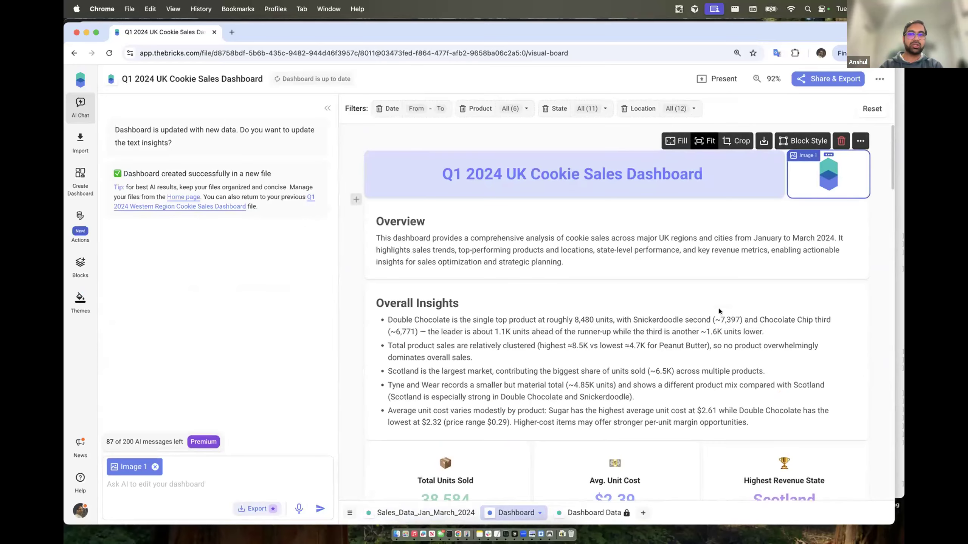
pyautogui.scroll(-10, 718, 309)
pyautogui.click(765, 322)
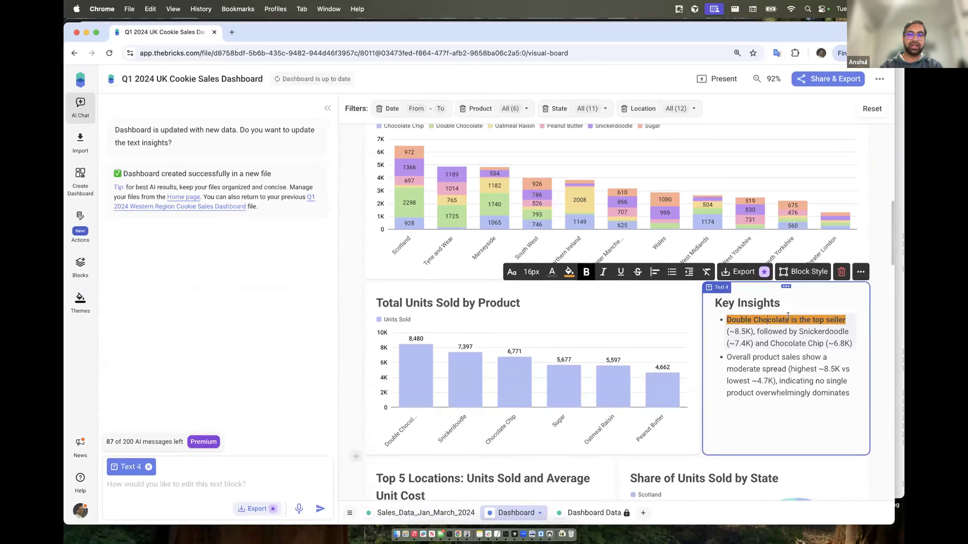
pyautogui.scroll(-3, 566, 401)
pyautogui.scroll(-2, 566, 404)
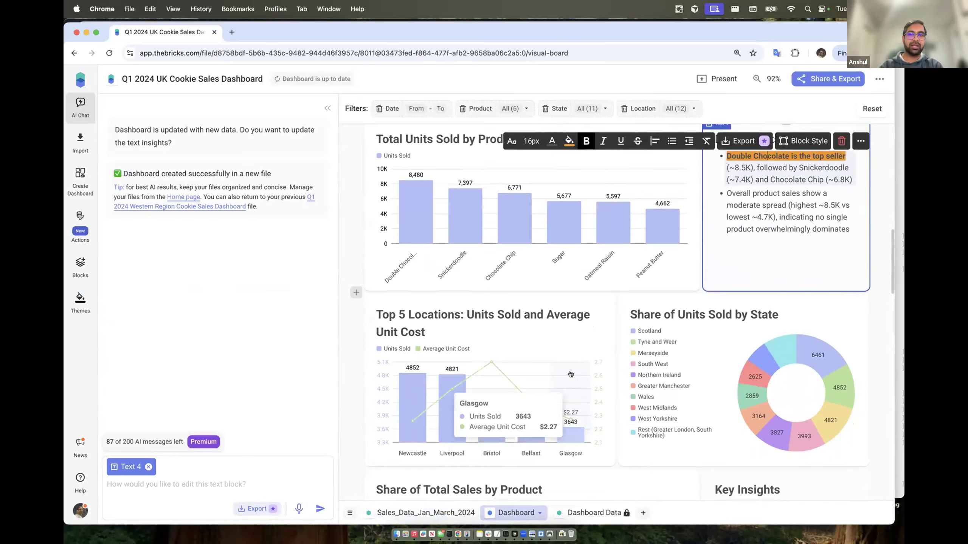
pyautogui.scroll(5, 565, 403)
pyautogui.moveTo(724, 275); pyautogui.dragTo(790, 278)
pyautogui.click(784, 307)
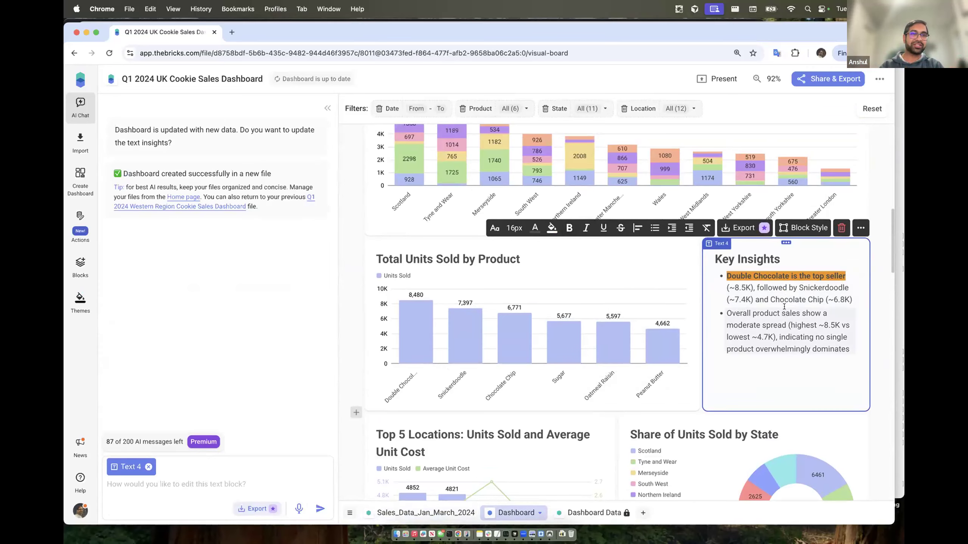
# Step: Review the UK dashboard's remaining charts and insights, then return to its title with no block selected
pyautogui.scroll(-8, 617, 317)
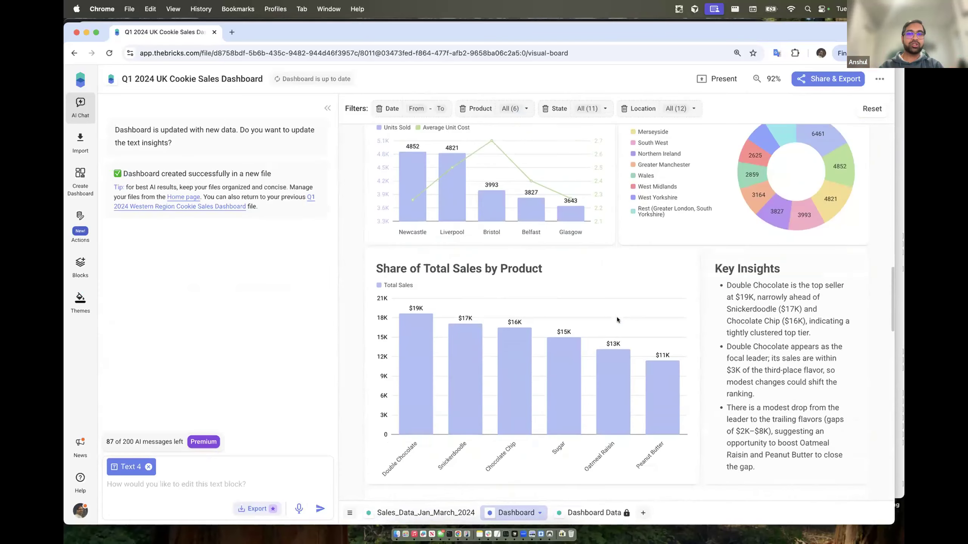
pyautogui.scroll(-10, 618, 320)
pyautogui.scroll(20, 617, 319)
pyautogui.scroll(10, 617, 320)
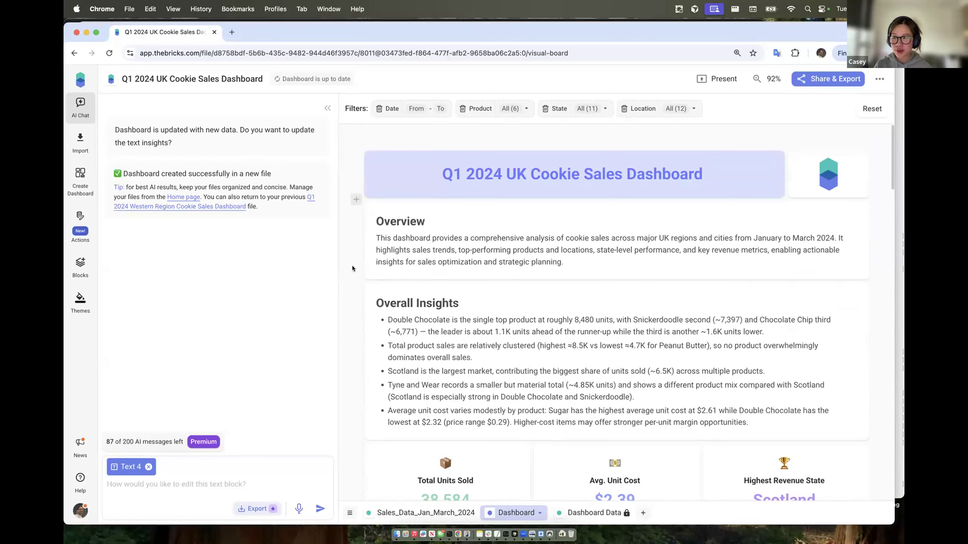
pyautogui.click(348, 285)
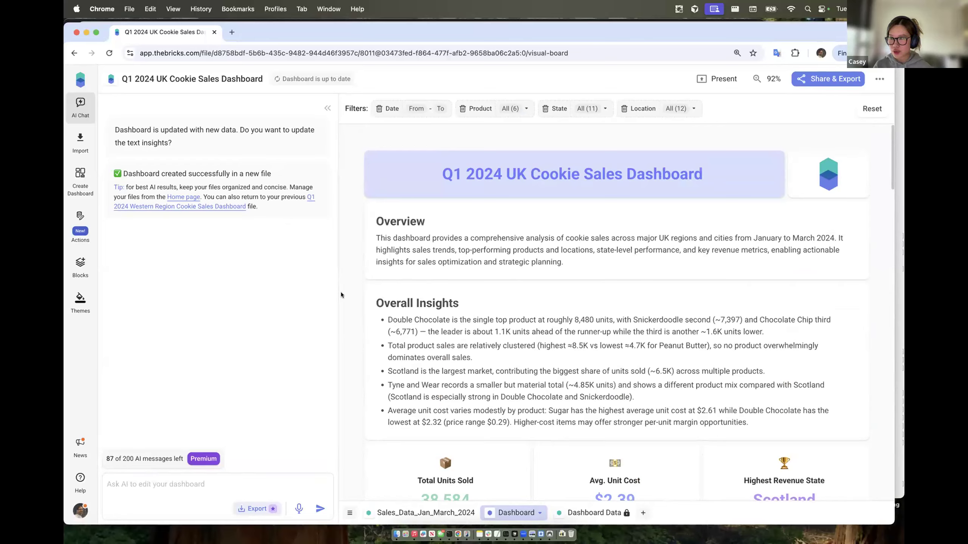
# Step: Leave the dashboard for the home page, look over the recent projects, and open the list of all projects and folders
pyautogui.click(73, 78)
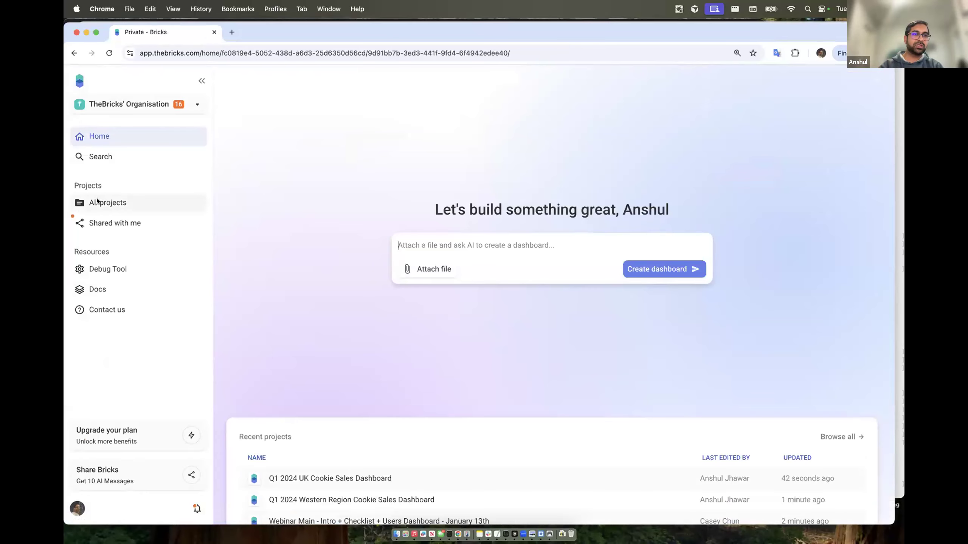
pyautogui.scroll(-5, 291, 347)
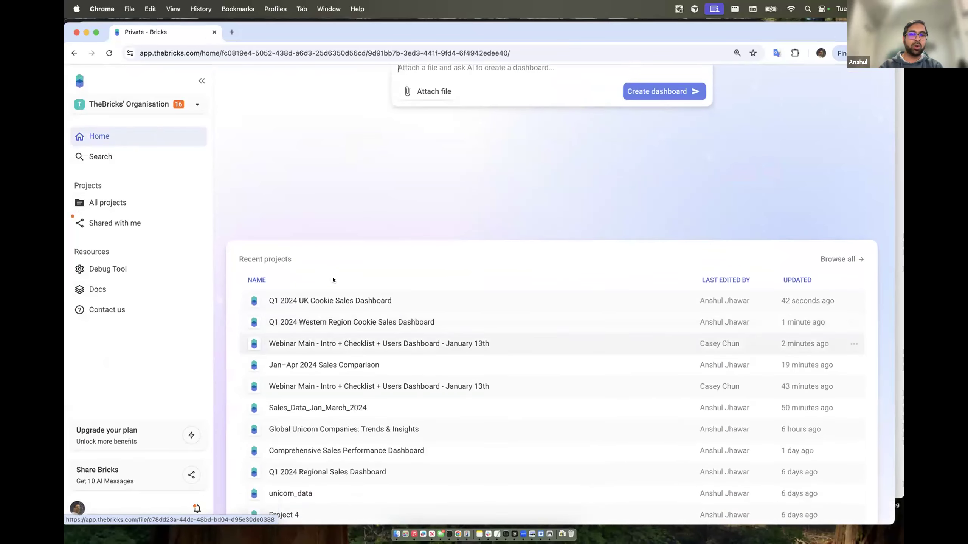
pyautogui.scroll(5, 347, 271)
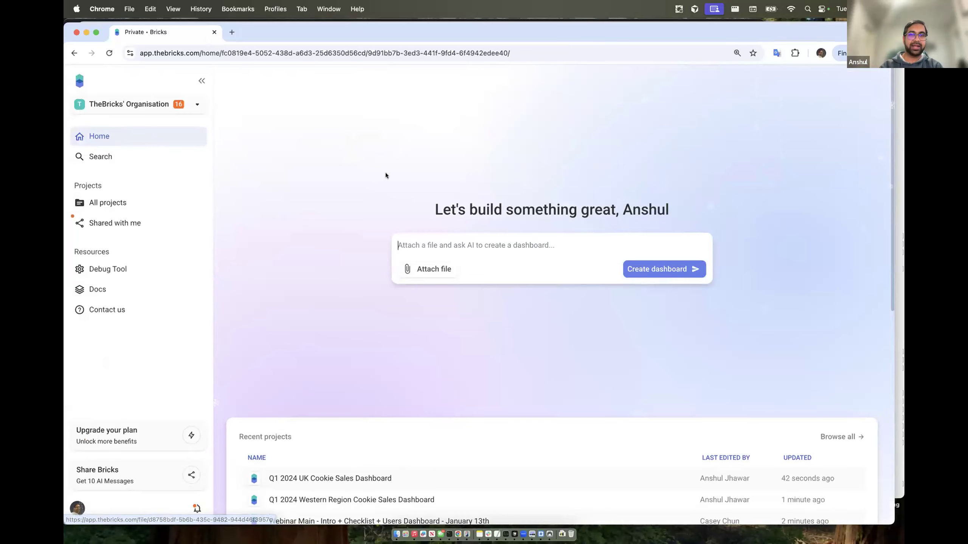
pyautogui.click(97, 200)
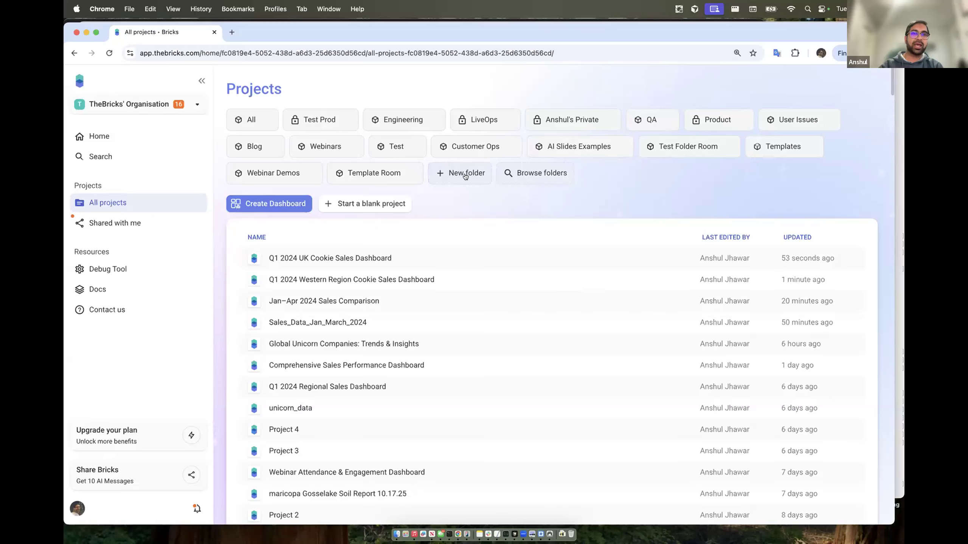
pyautogui.click(405, 125)
pyautogui.click(232, 88)
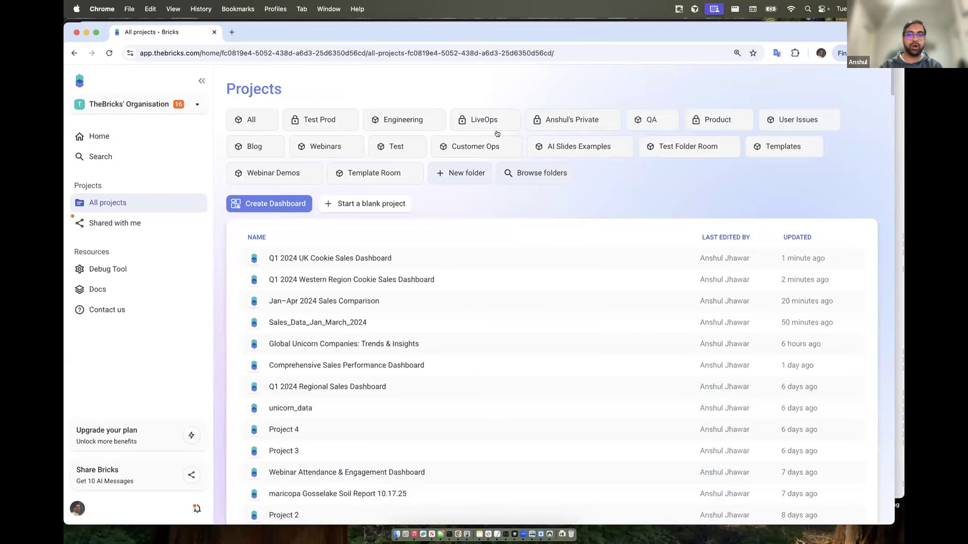
# Step: Look inside the Product and Webinar Demos folders, check the options for the first Webinar Demos project, and return to all projects
pyautogui.click(716, 122)
pyautogui.click(232, 89)
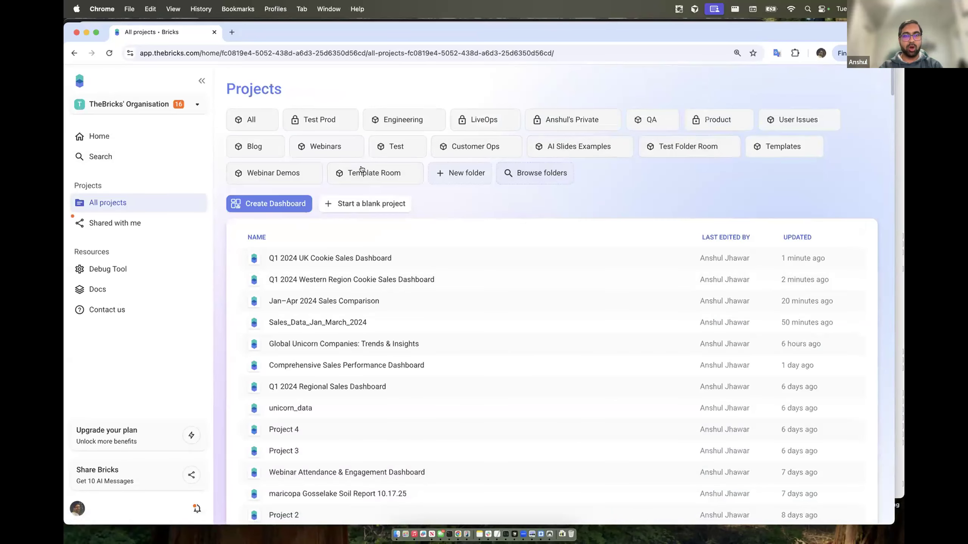
pyautogui.click(265, 173)
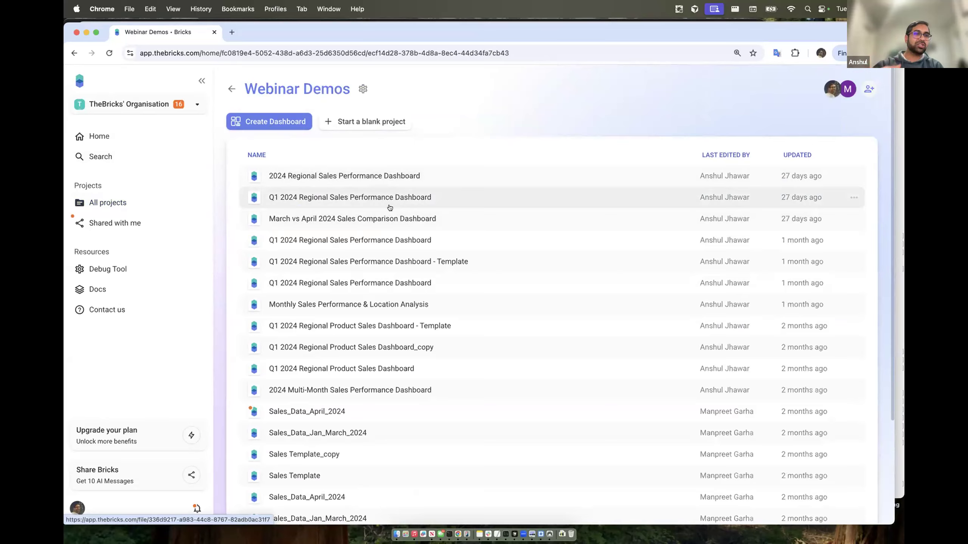
pyautogui.click(853, 175)
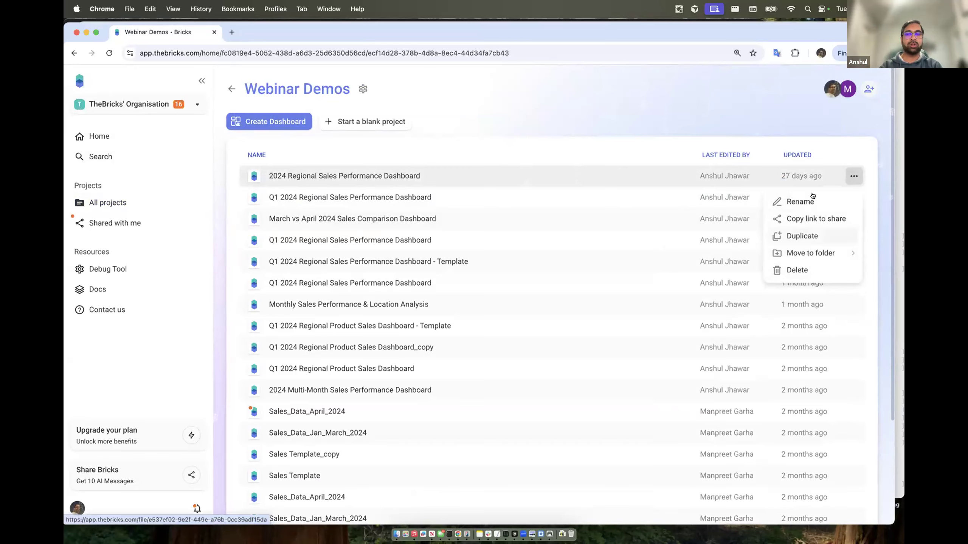
pyautogui.click(528, 121)
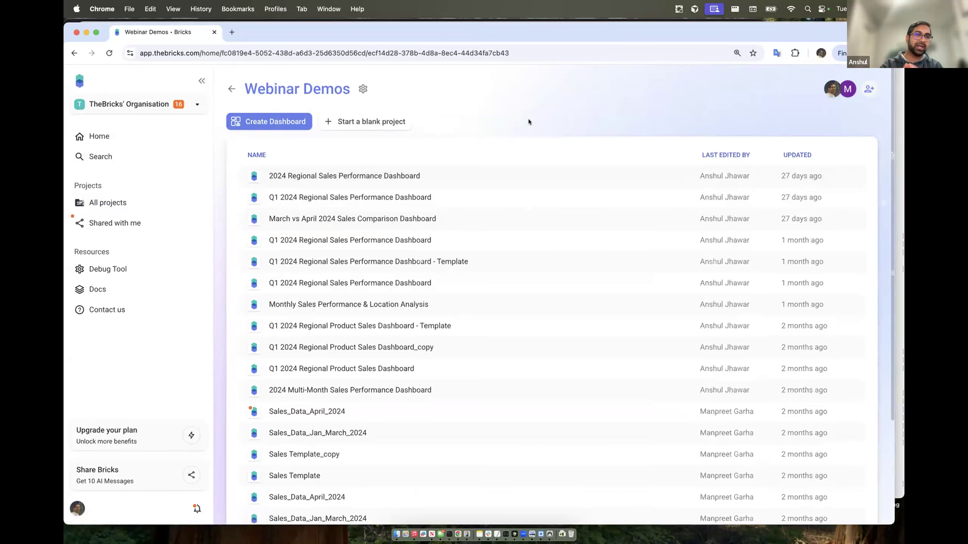
pyautogui.click(232, 89)
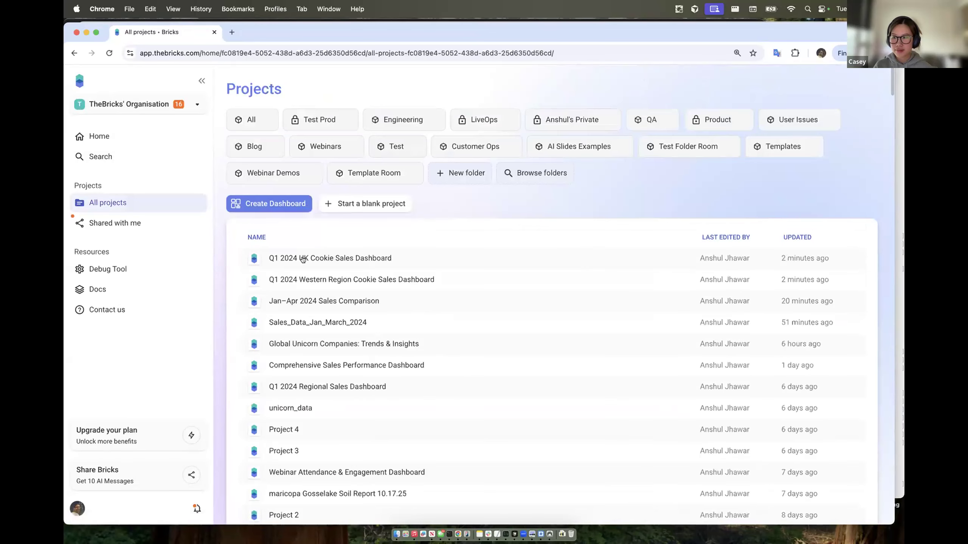
# Step: Open the Q1 2024 UK Cookie Sales Dashboard and look through its charts and tables to find the Daily Units Sold Trend chart
pyautogui.click(391, 256)
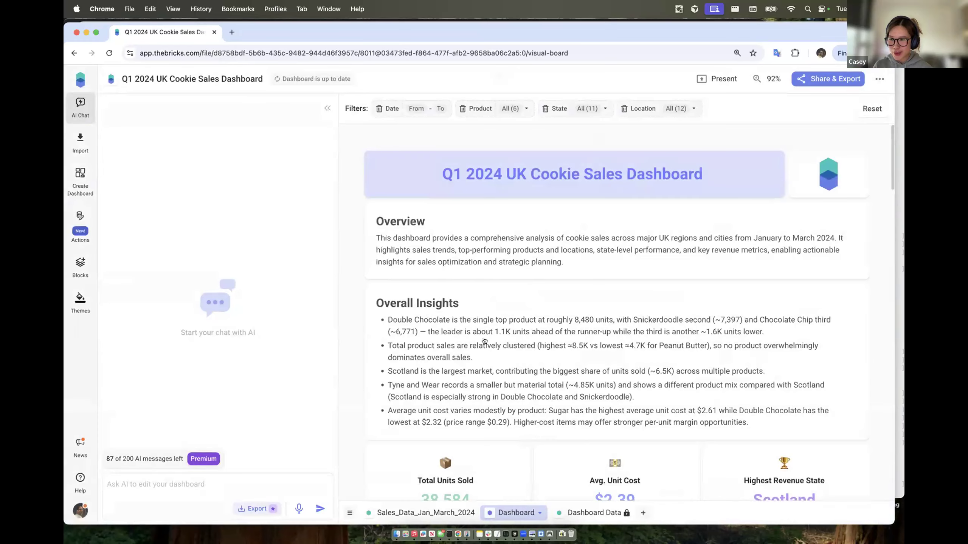
pyautogui.scroll(-20, 489, 358)
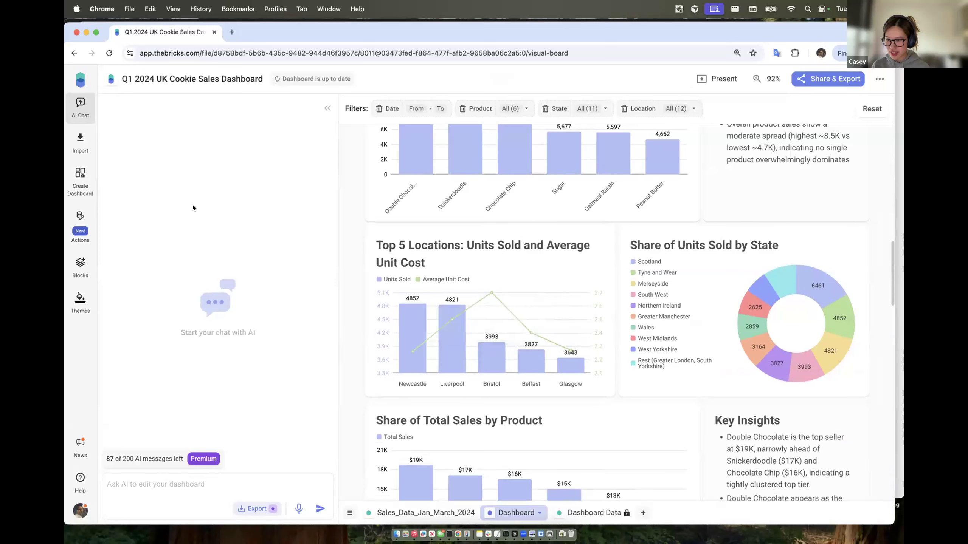
pyautogui.scroll(-20, 427, 318)
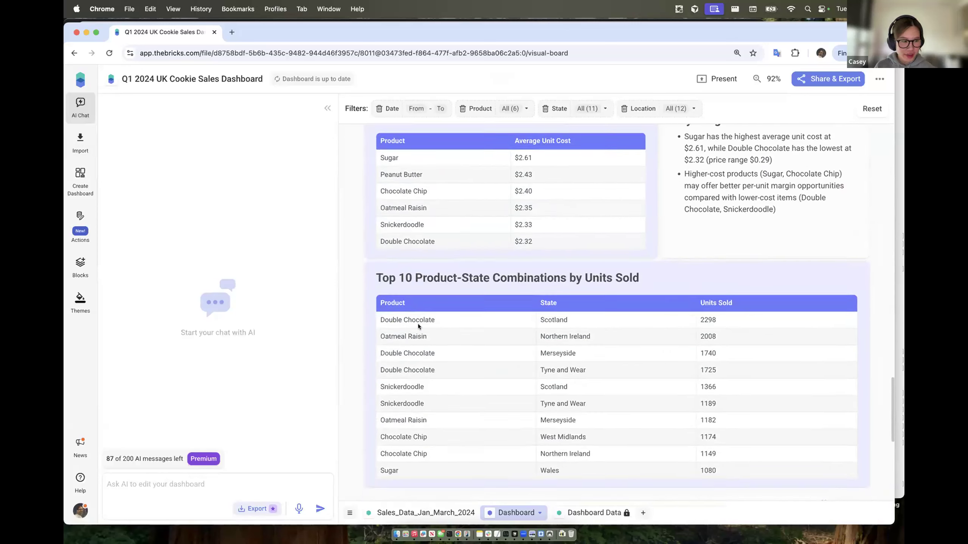
pyautogui.scroll(10, 418, 326)
pyautogui.scroll(1, 418, 324)
# Step: Ask the AI to "convert this to a bar chart" for the Daily Units Sold Trend (Jan–Mar 2024) chart
pyautogui.click(465, 416)
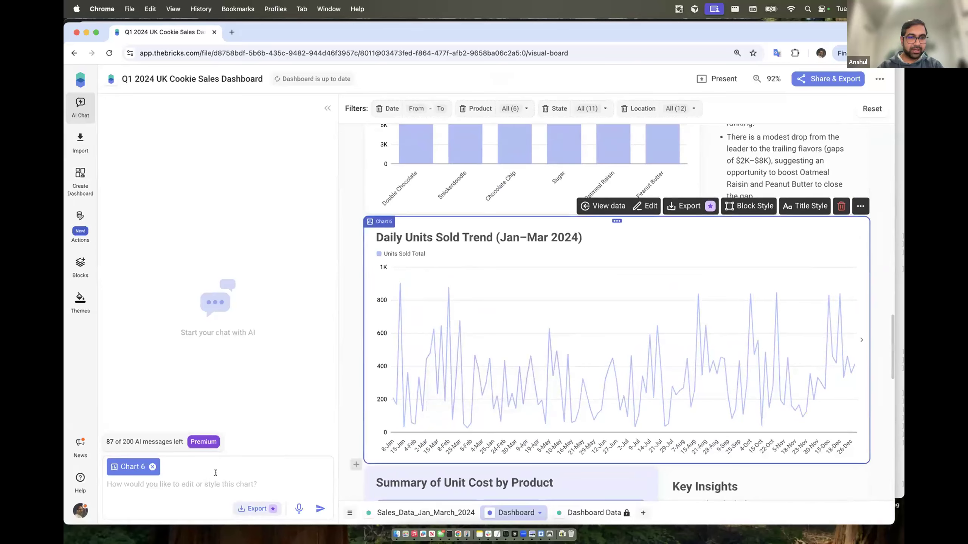
pyautogui.write('convert ')
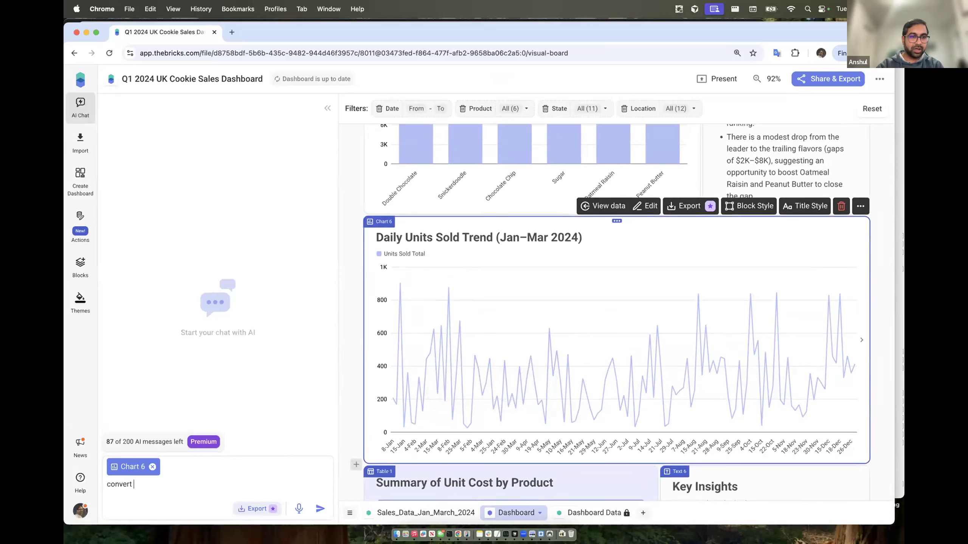
pyautogui.write('this to a bar chart')
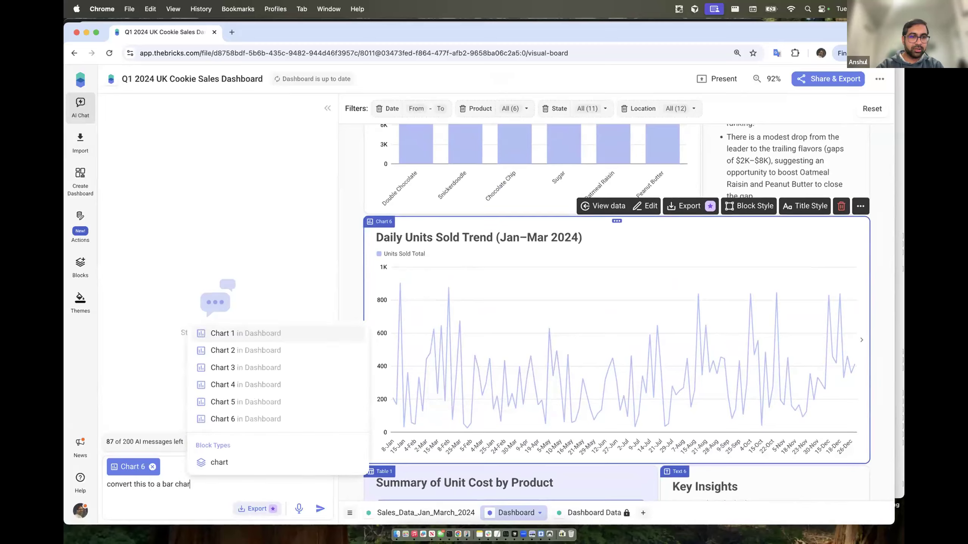
pyautogui.press('Escape')
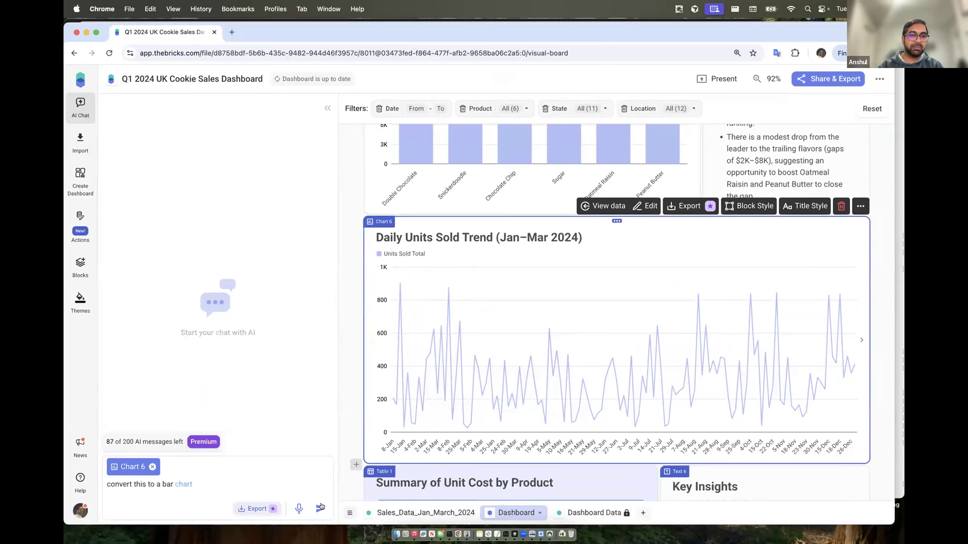
pyautogui.click(320, 508)
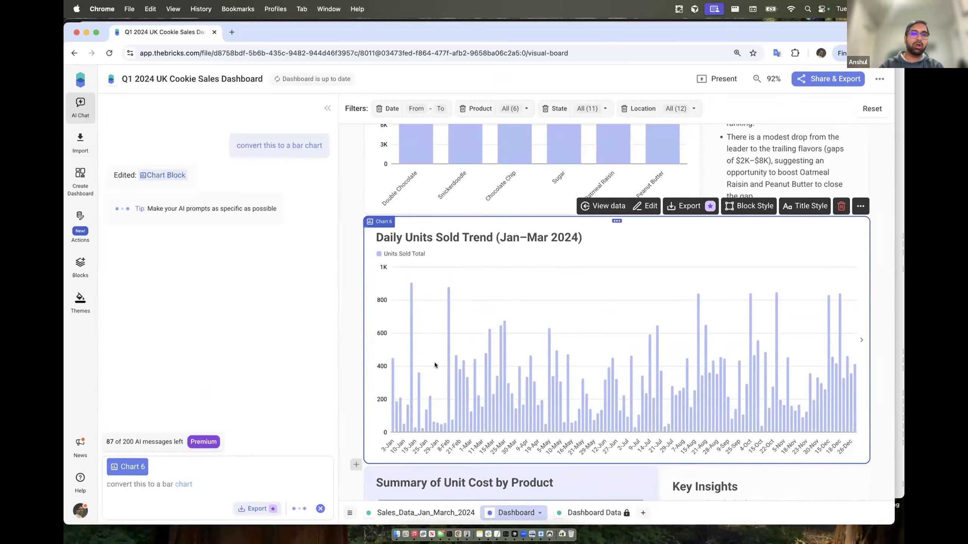
pyautogui.scroll(-2, 434, 363)
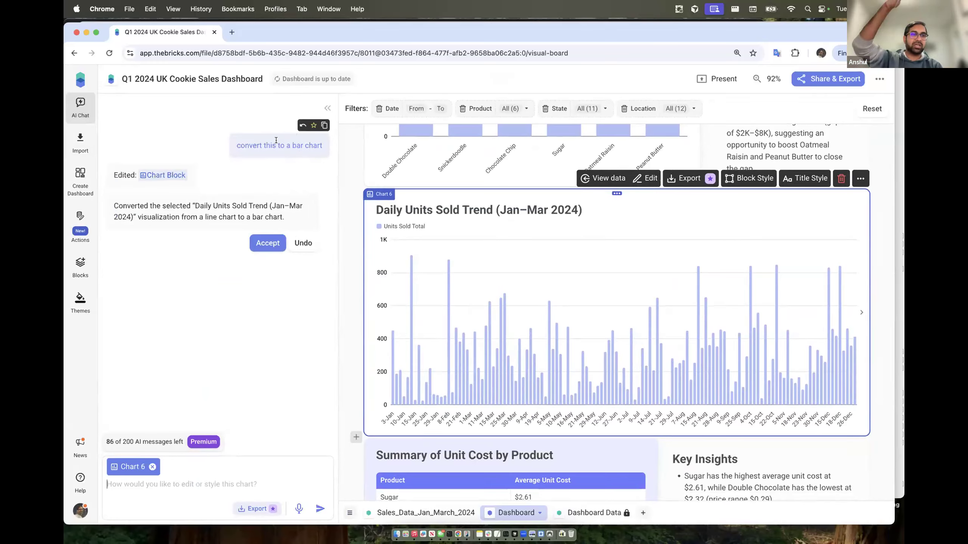
# Step: Roll the dashboard back to before the bar chart request and check the Daily Units Sold Trend chart
pyautogui.click(300, 125)
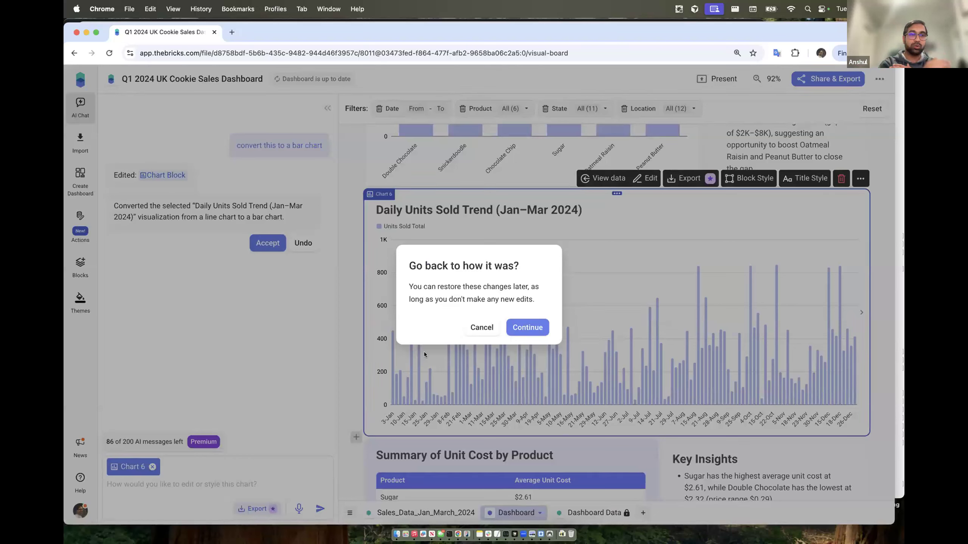
pyautogui.click(534, 327)
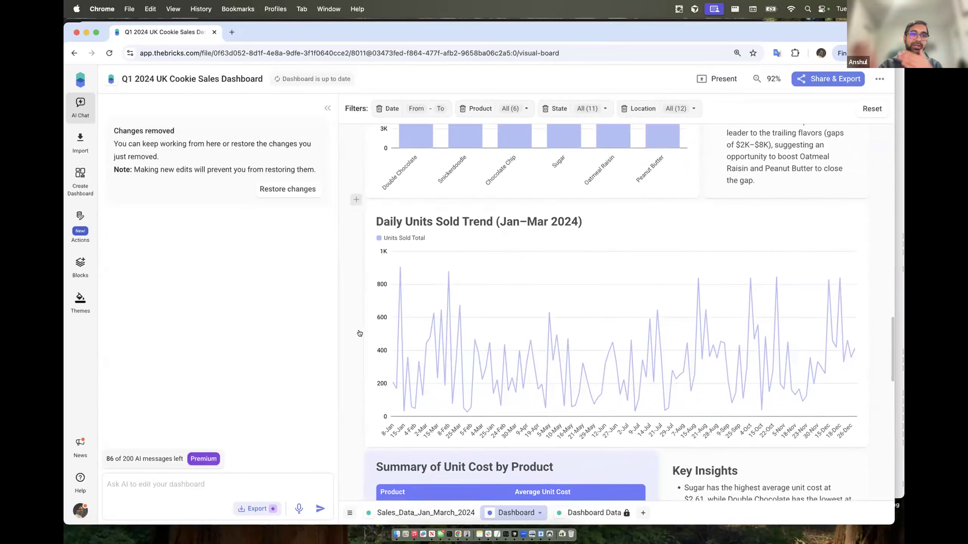
pyautogui.scroll(-2, 342, 359)
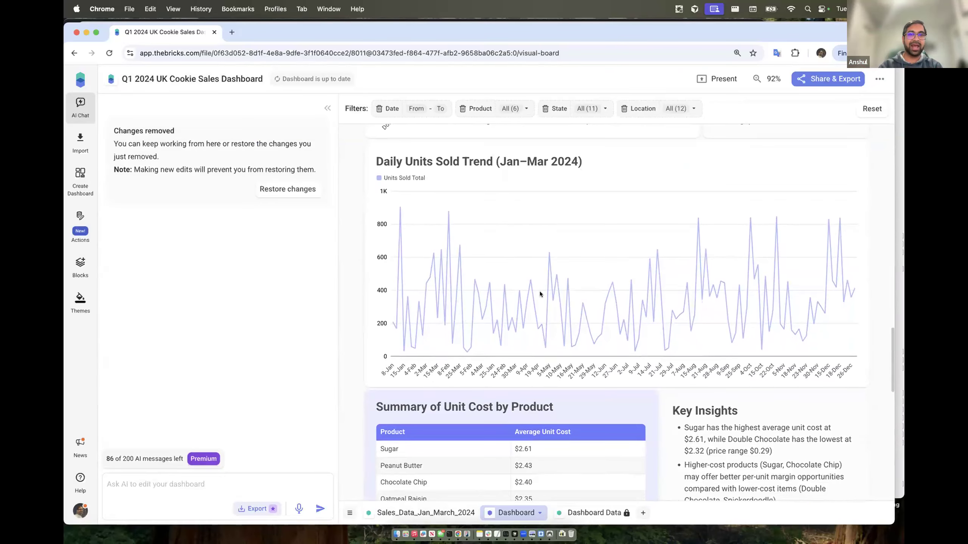
pyautogui.click(529, 279)
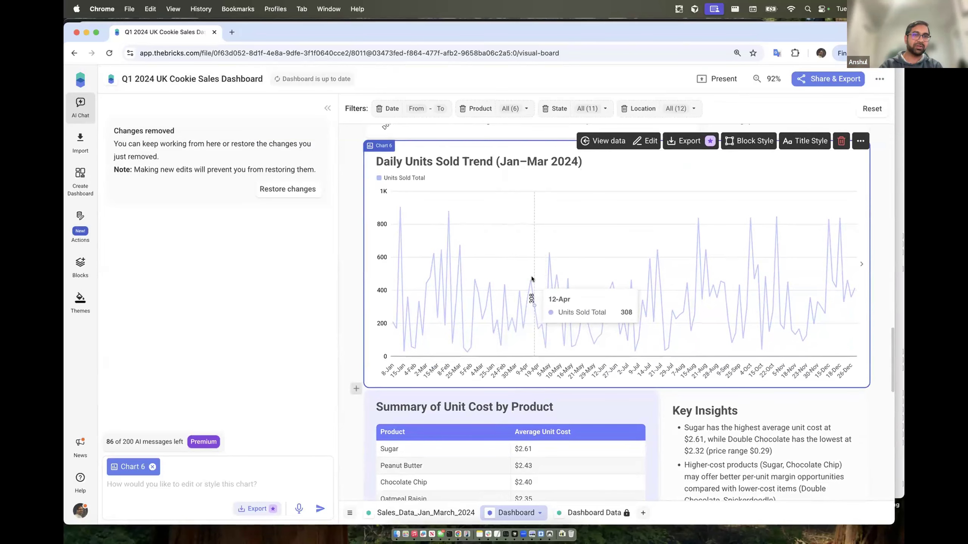
pyautogui.click(347, 280)
pyautogui.scroll(1, 347, 279)
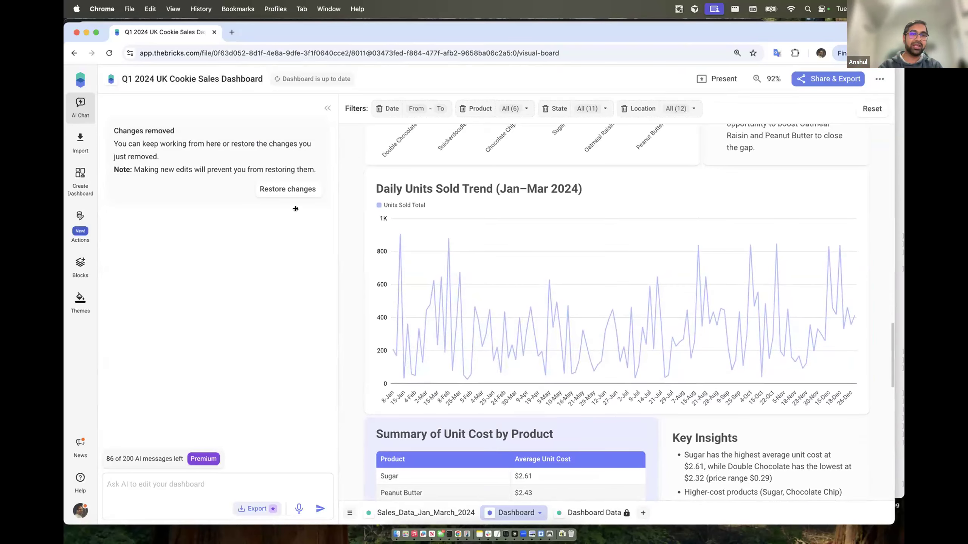
# Step: Restore the removed bar chart conversion and check the Daily Units Sold Trend chart, leaving no block selected
pyautogui.click(293, 189)
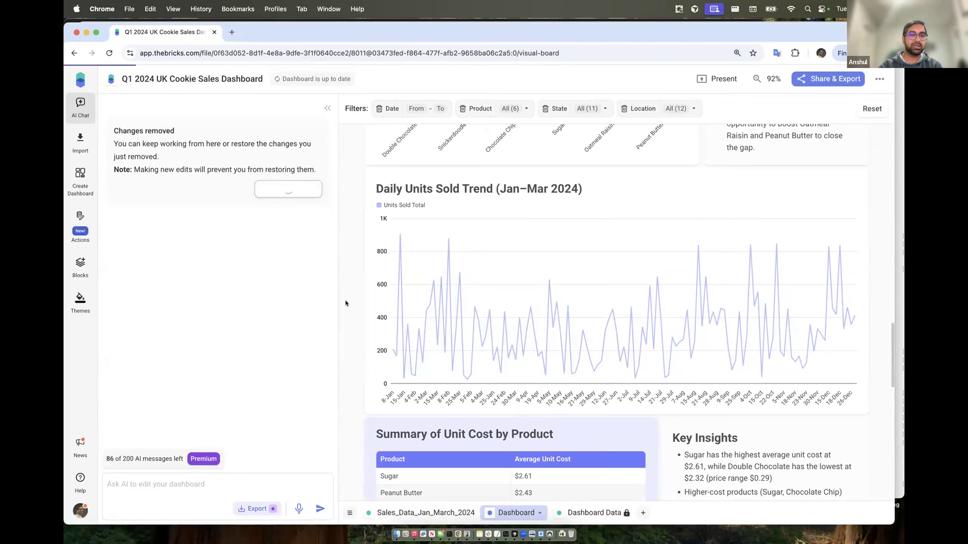
pyautogui.scroll(6, 345, 300)
pyautogui.scroll(-8, 363, 307)
pyautogui.click(500, 273)
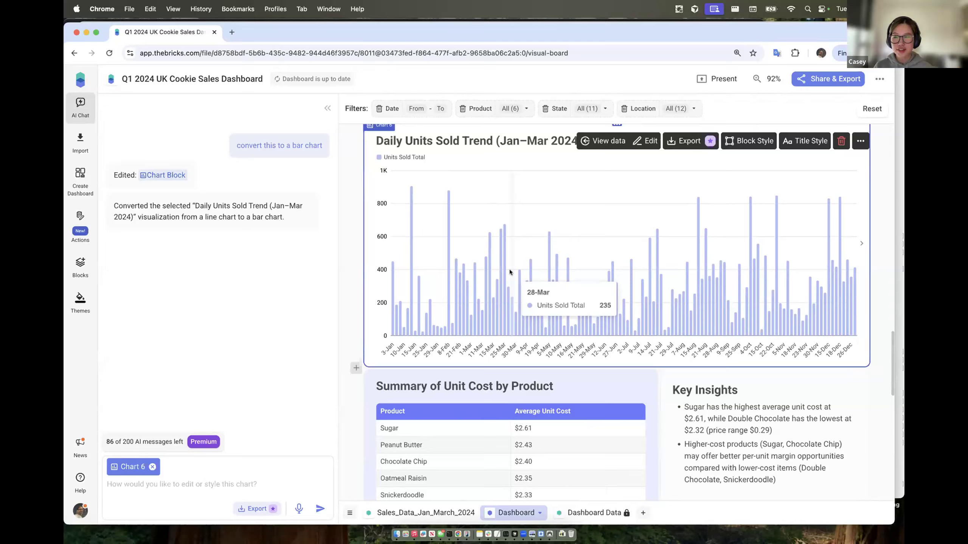
pyautogui.click(346, 337)
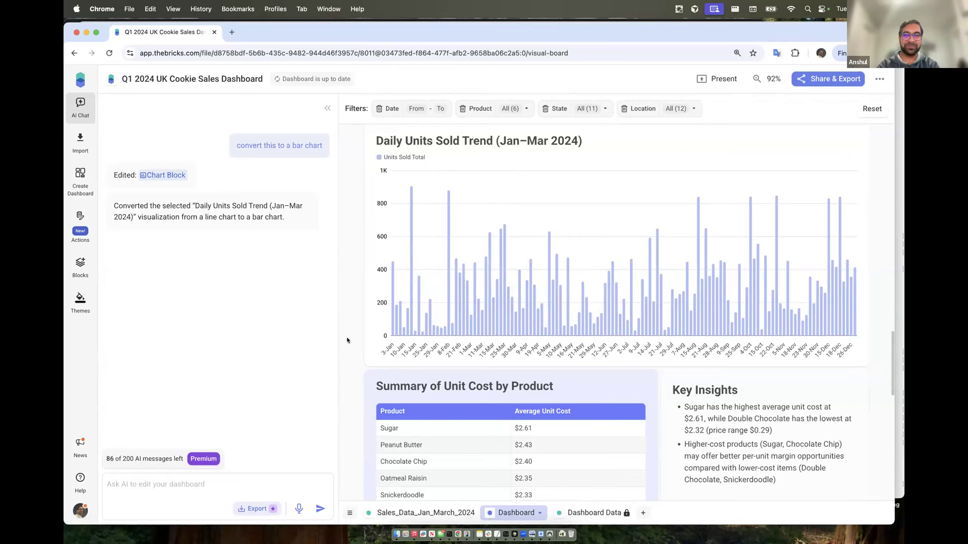
pyautogui.scroll(-3, 347, 380)
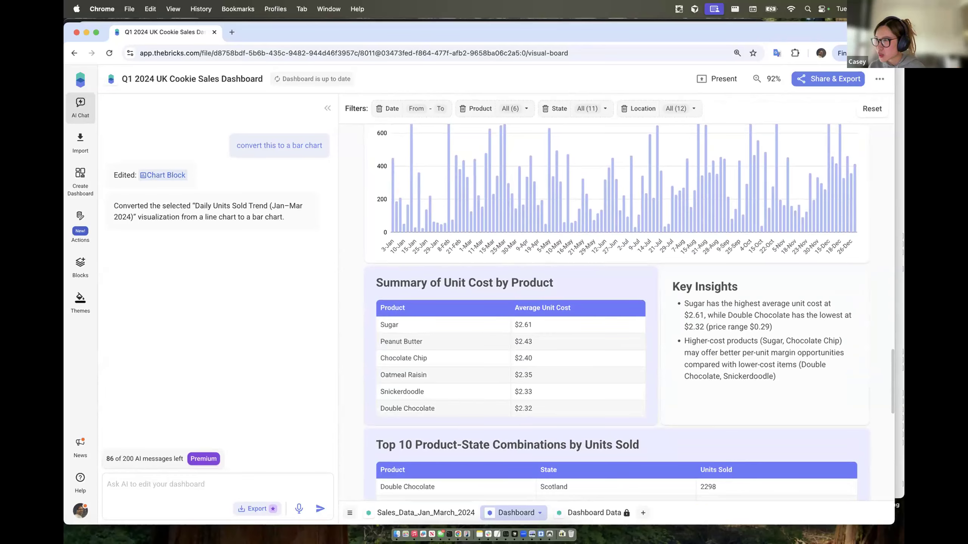
pyautogui.moveTo(354, 256)
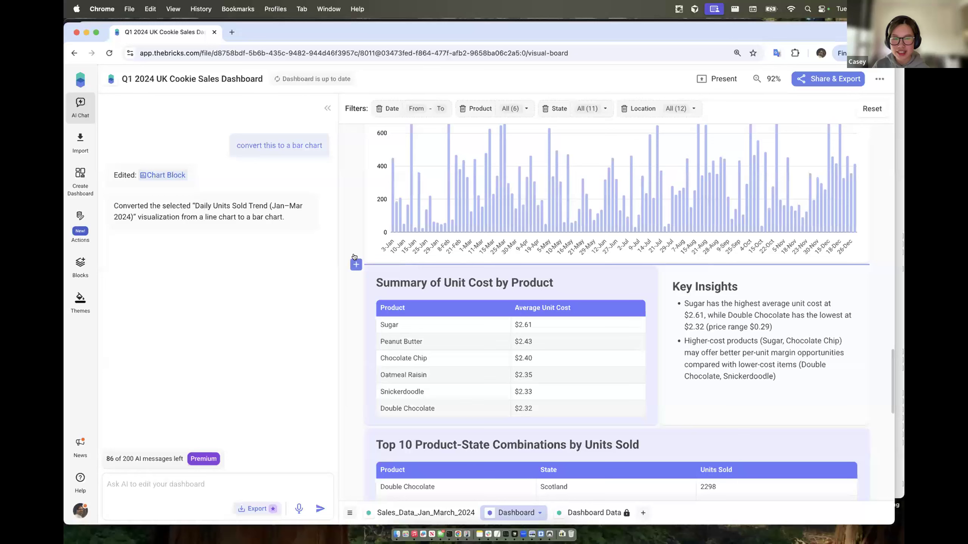